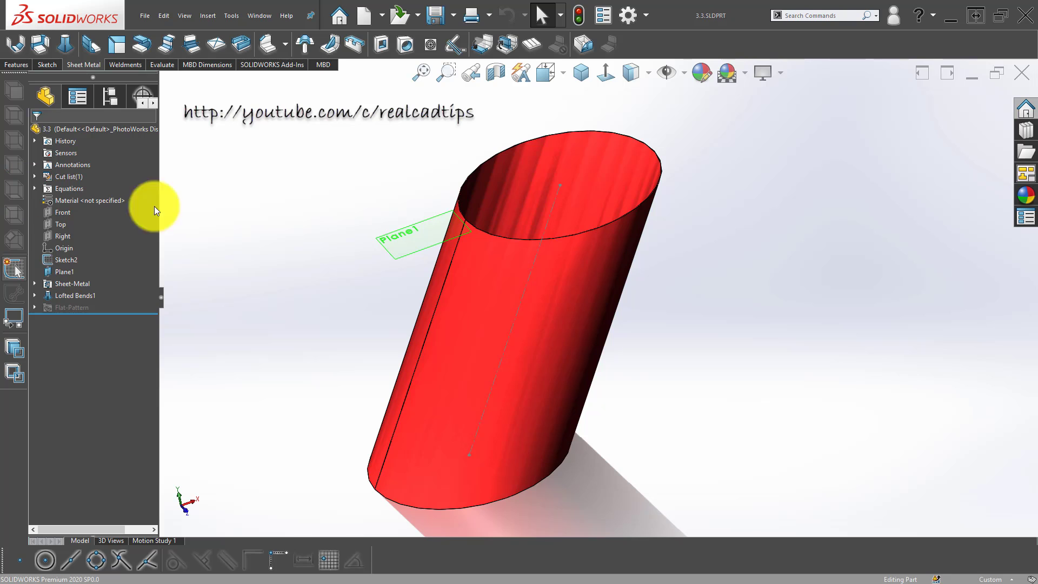
Orbit the existing tube and select Flat-Pattern1 in the feature tree
left_click(324, 203)
mouse_move(579, 317)
middle_mouse_down()
mouse_move(547, 306)
mouse_move(540, 265)
mouse_move(521, 283)
middle_mouse_up()
left_click(521, 284)
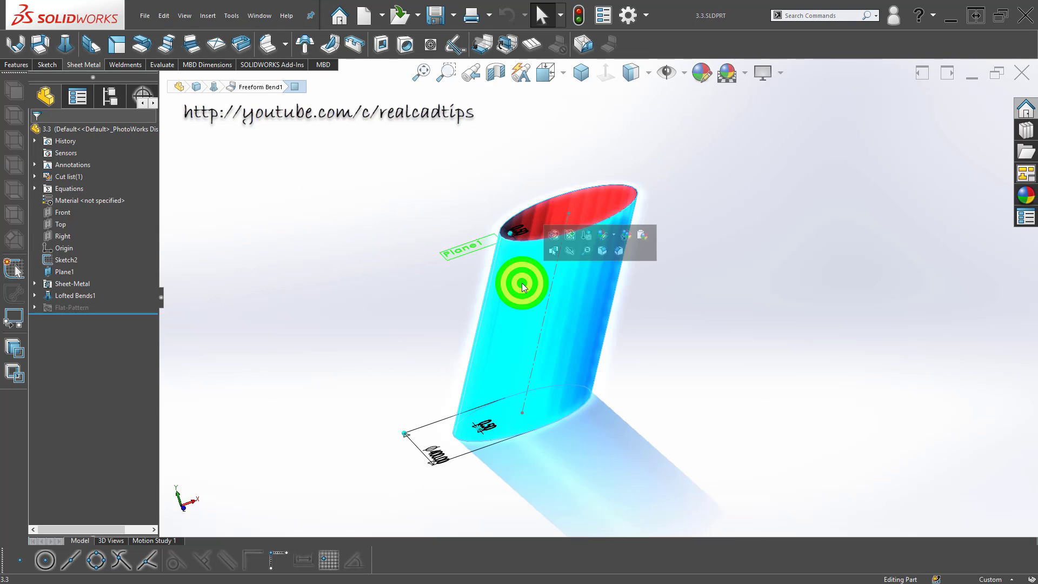
left_click(665, 307)
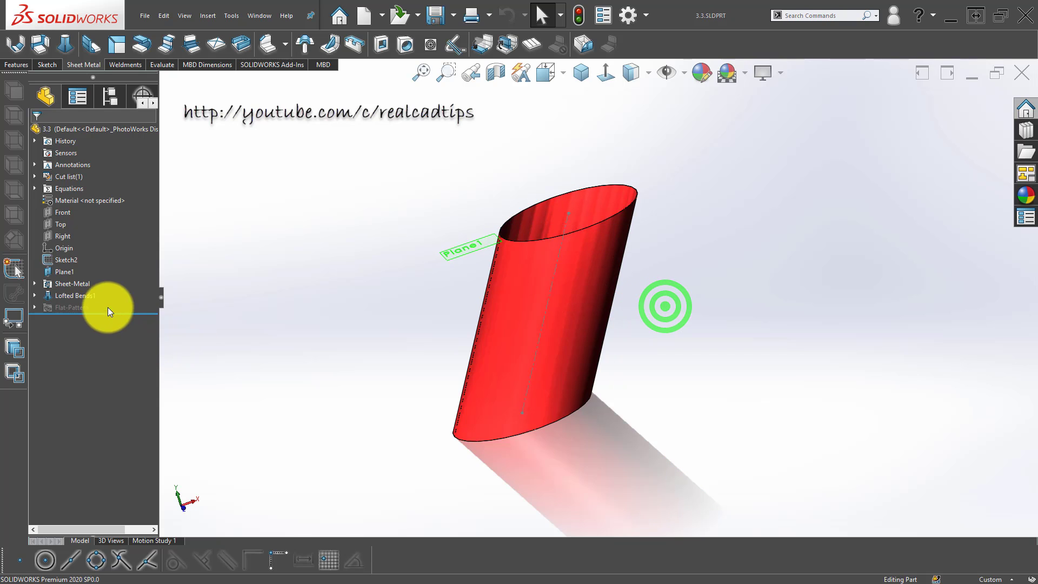
mouse_move(508, 358)
middle_mouse_down()
mouse_move(588, 344)
mouse_move(587, 318)
middle_mouse_up()
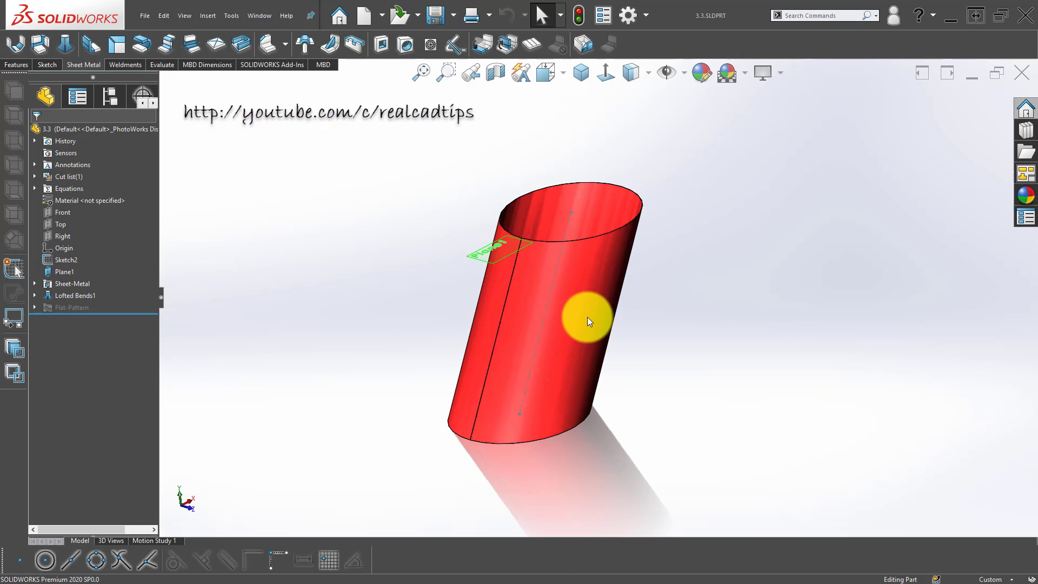
left_click(543, 279)
left_click(67, 306)
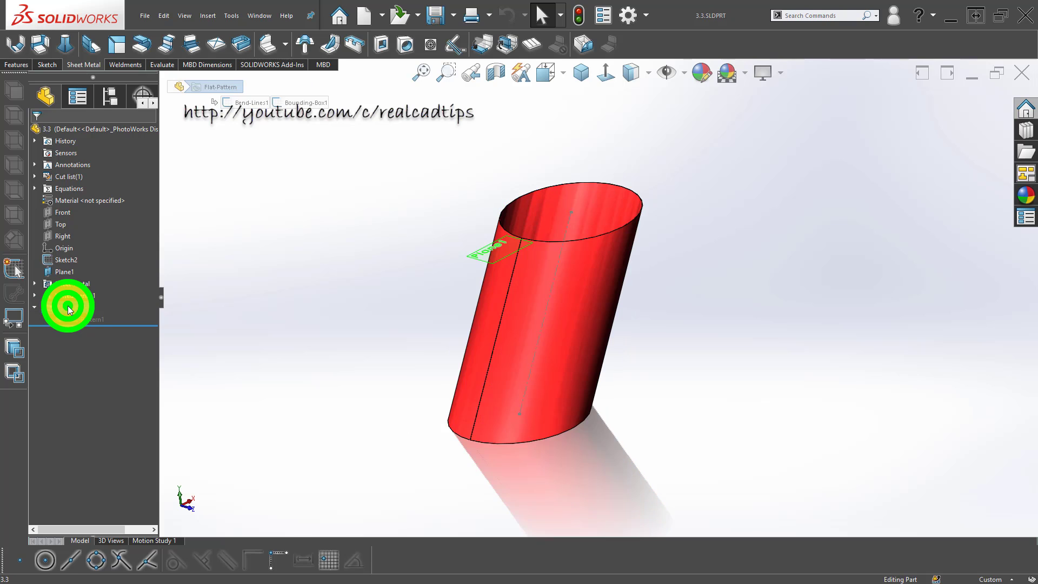
left_click(74, 318)
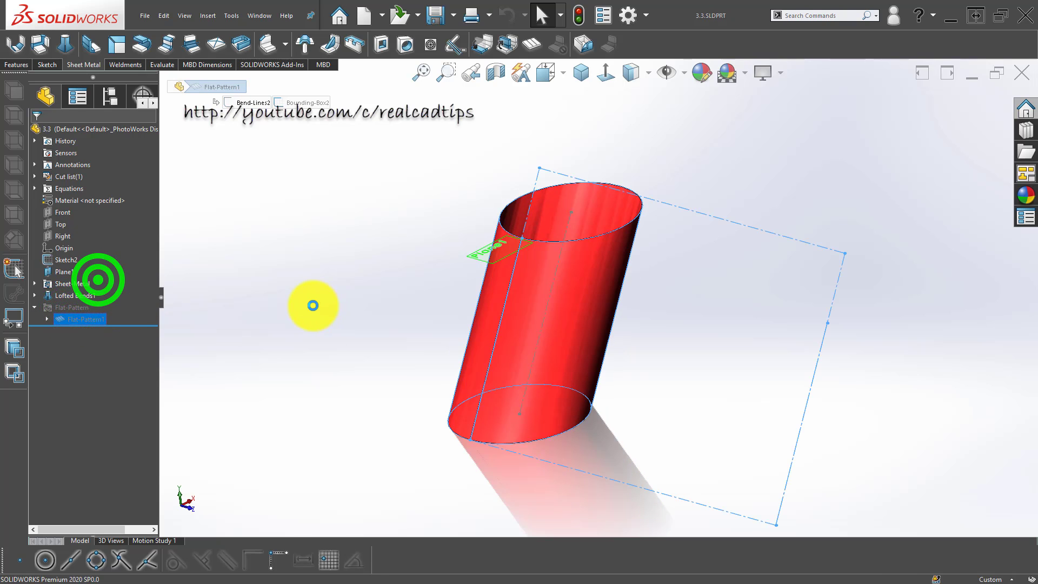
Unfold the tube to view its flat pattern face-on, then fold it back and tilt it
left_click(642, 319)
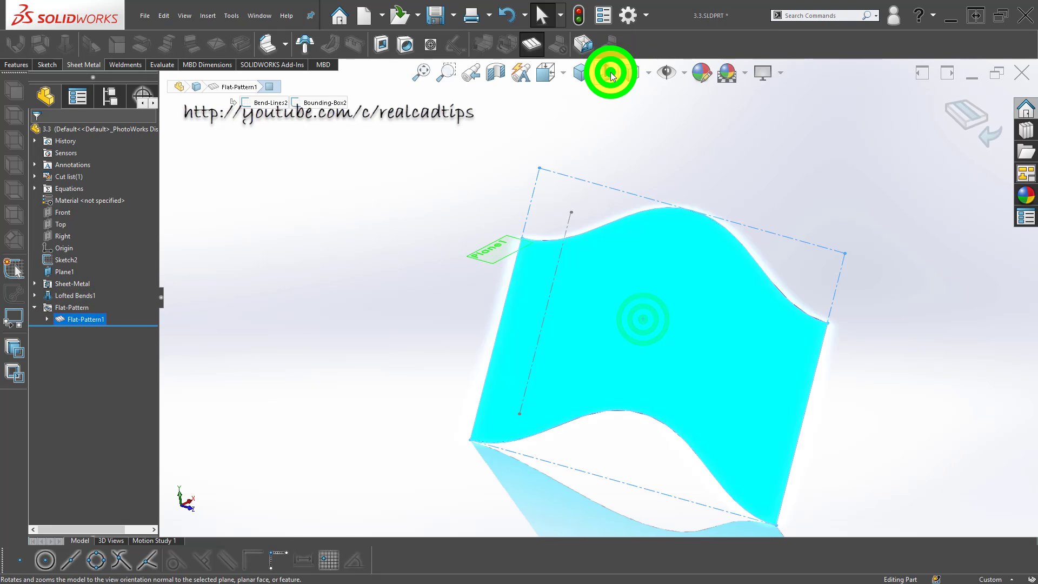
left_click(612, 73)
left_click(720, 146)
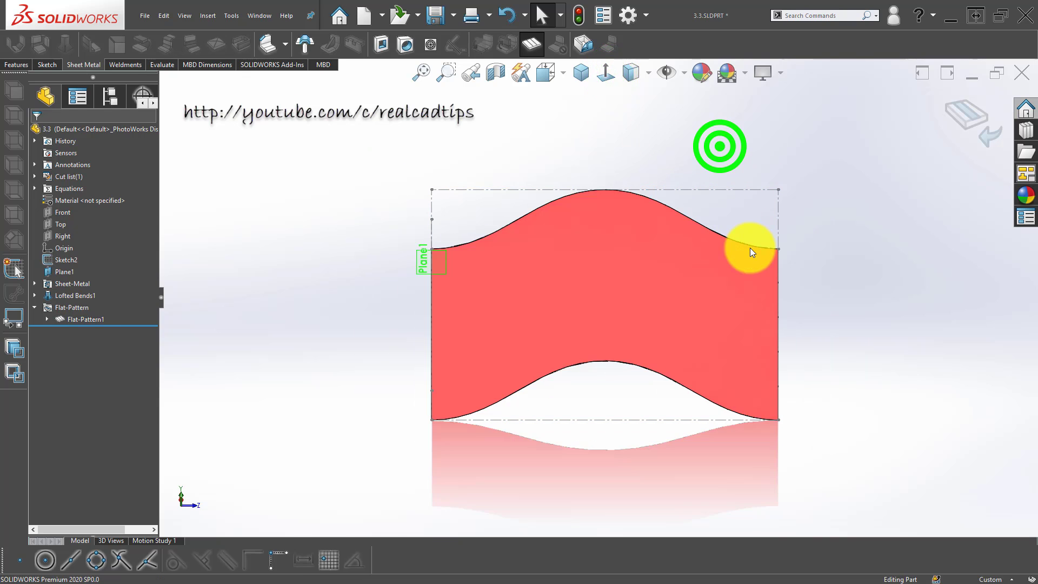
left_click(959, 111)
mouse_move(566, 333)
middle_mouse_down()
mouse_move(305, 284)
mouse_move(337, 314)
middle_mouse_up()
scroll(348, 343, "down", 3)
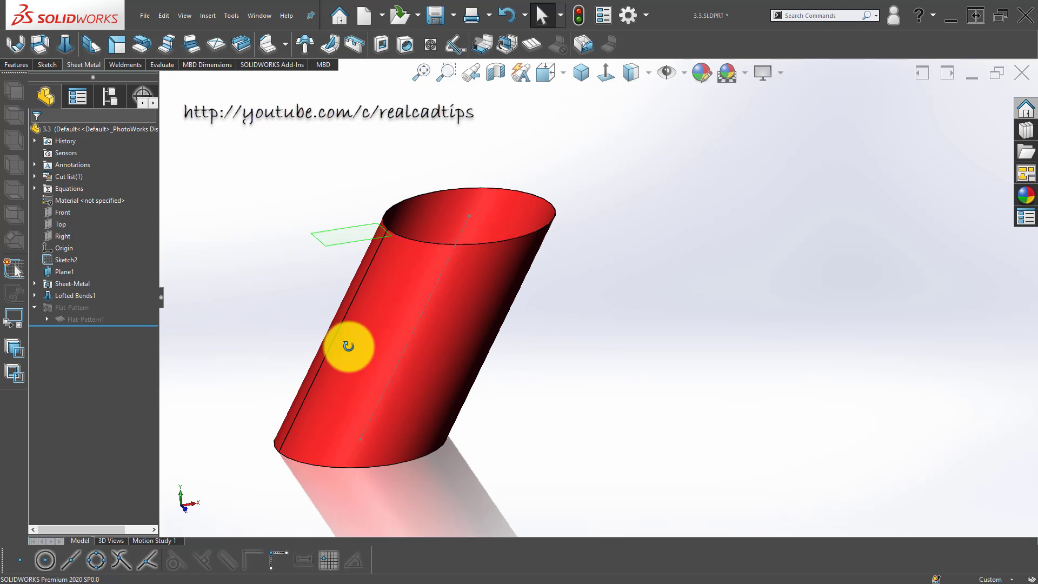
scroll(317, 339, "down", 5)
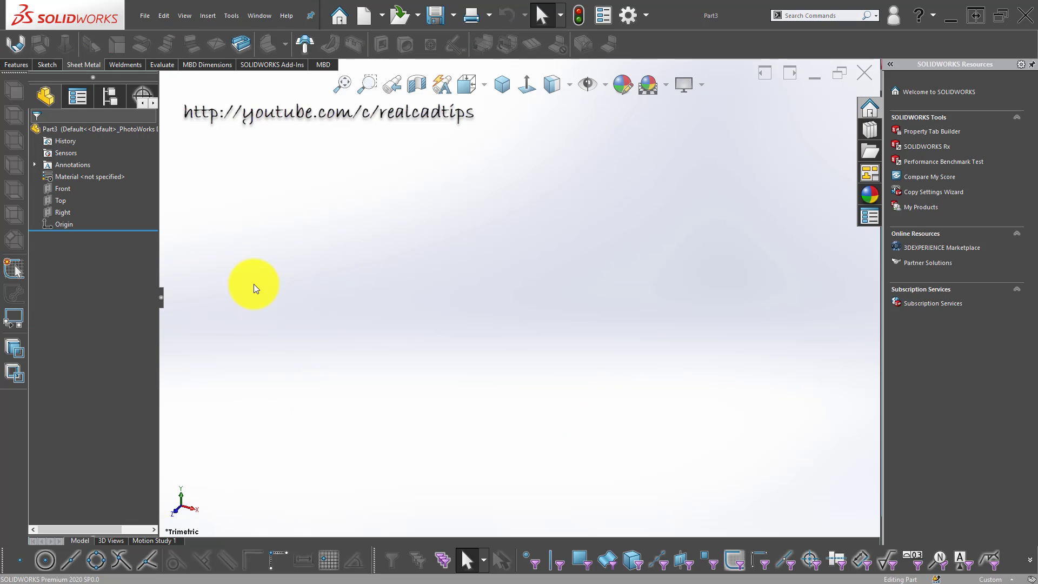
Start a new part and sketch a circle centred on the origin on the Top plane
left_click(255, 284)
left_click(54, 201)
left_click(66, 180)
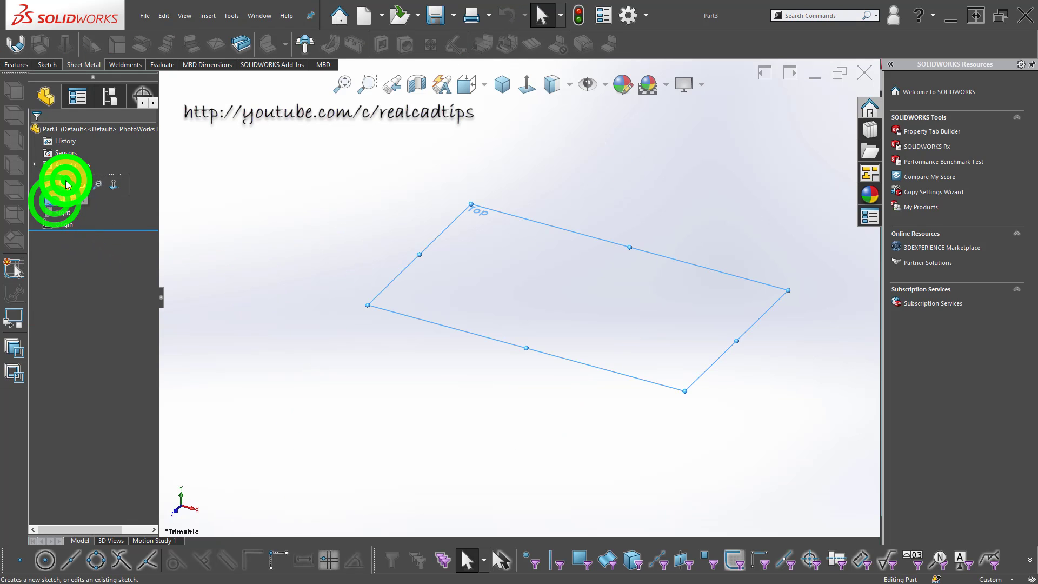
left_click(287, 169)
left_click(194, 43)
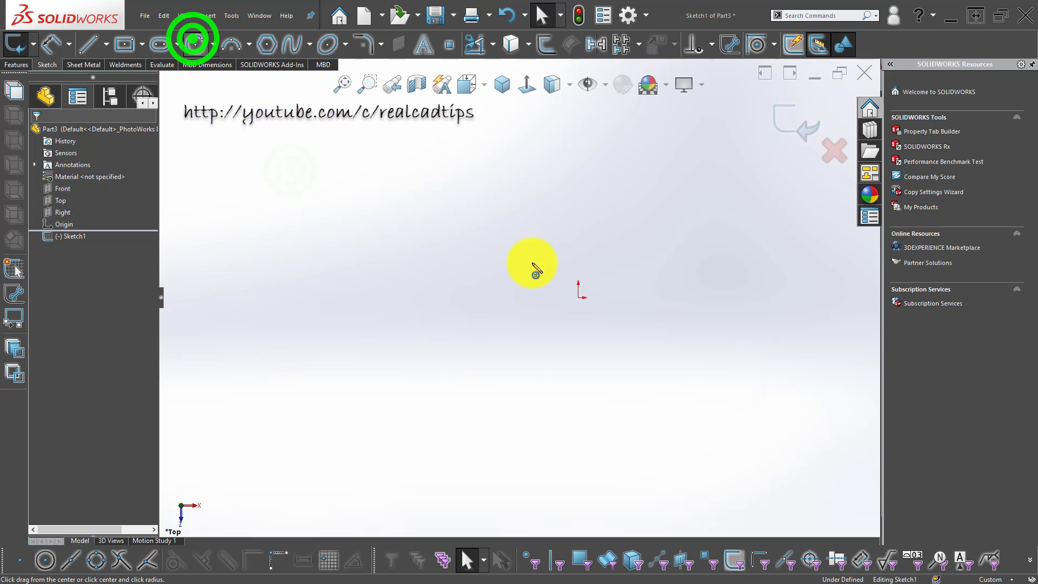
left_click(578, 297)
left_click(658, 376)
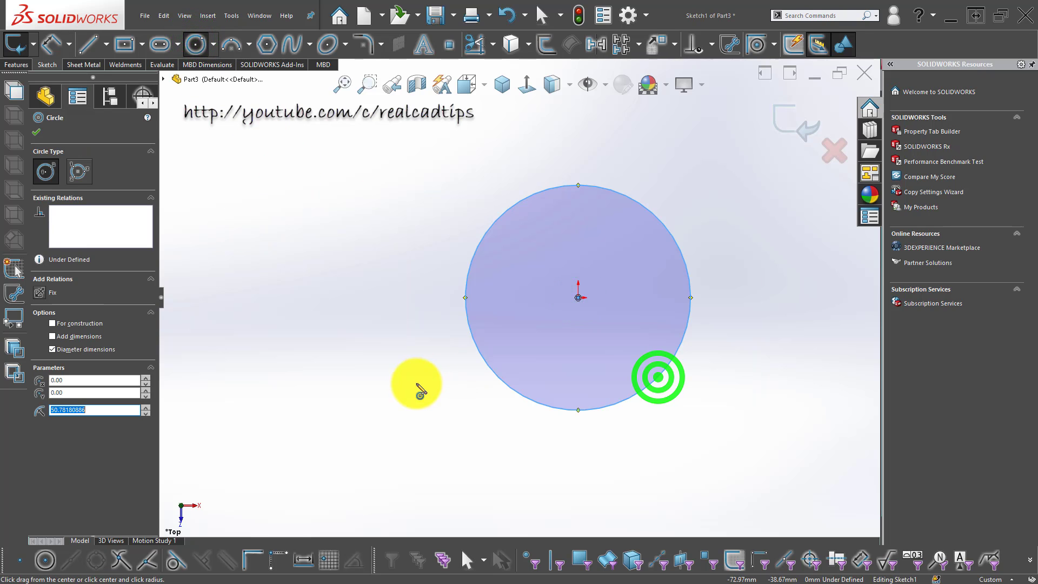
Dimension the circle's diameter as 400
right_click_drag(421, 390, 421, 346)
left_click(484, 236)
left_click(407, 359)
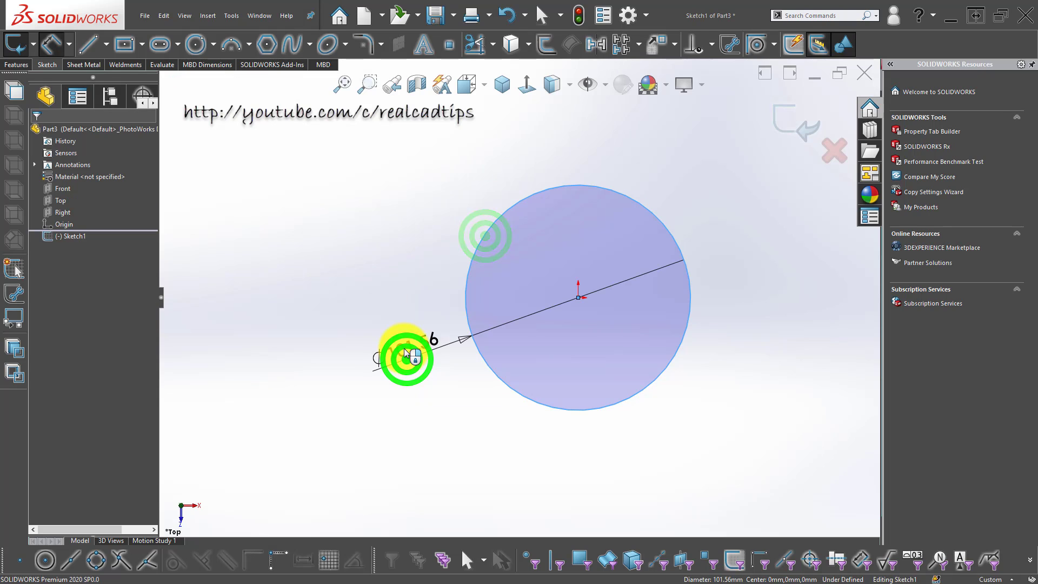
type("400")
key("Return")
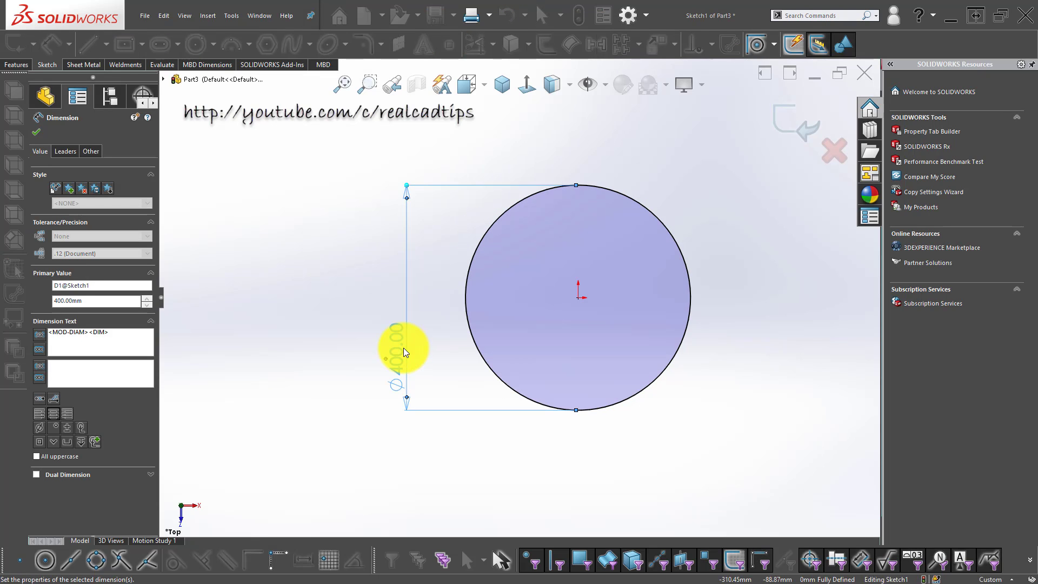
left_click(301, 349)
left_click(105, 42)
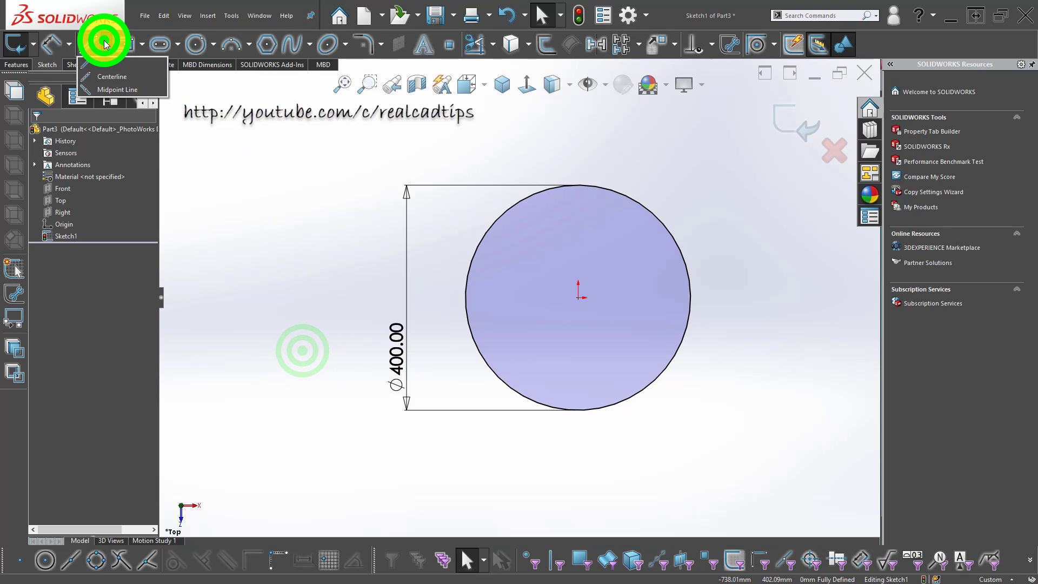
Draw a horizontal centreline from the circle centre leftward past the circle
left_click(110, 82)
left_click(579, 297)
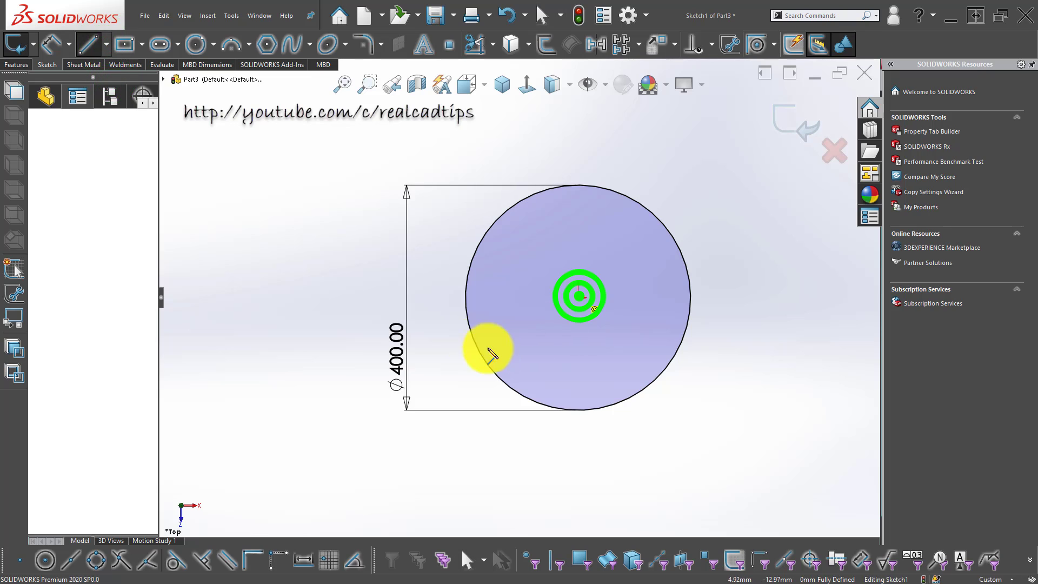
left_click(433, 297)
right_click(436, 350)
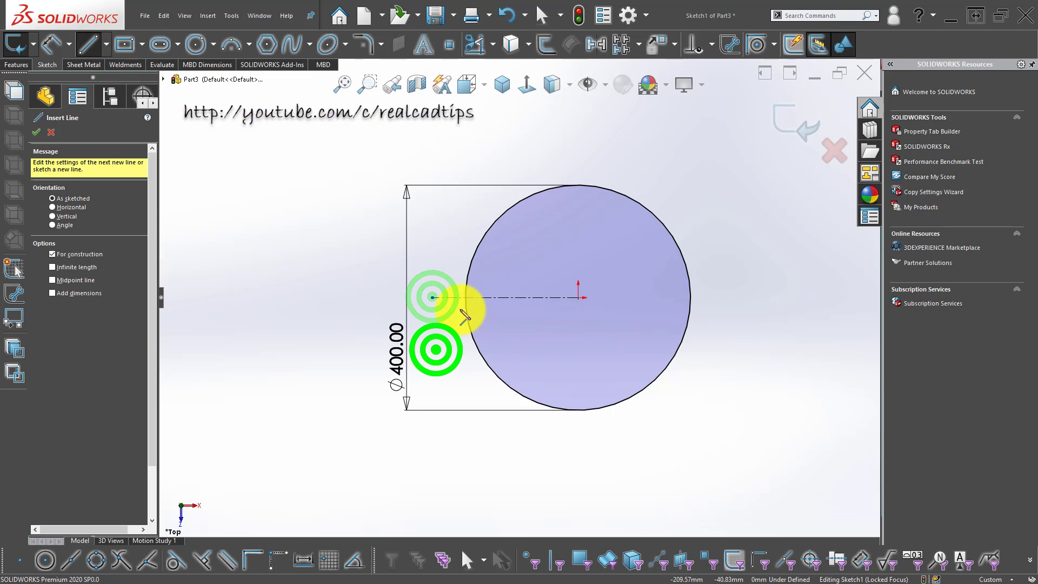
Offset the centreline 0.50 to both sides and make both offsets construction lines
left_click(538, 44)
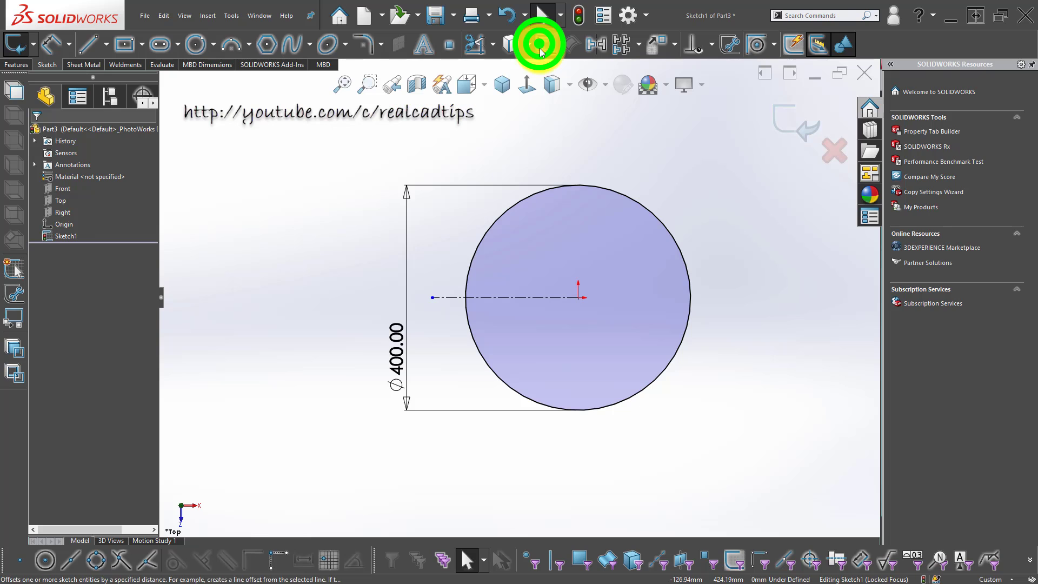
scroll(481, 261, "down", 3)
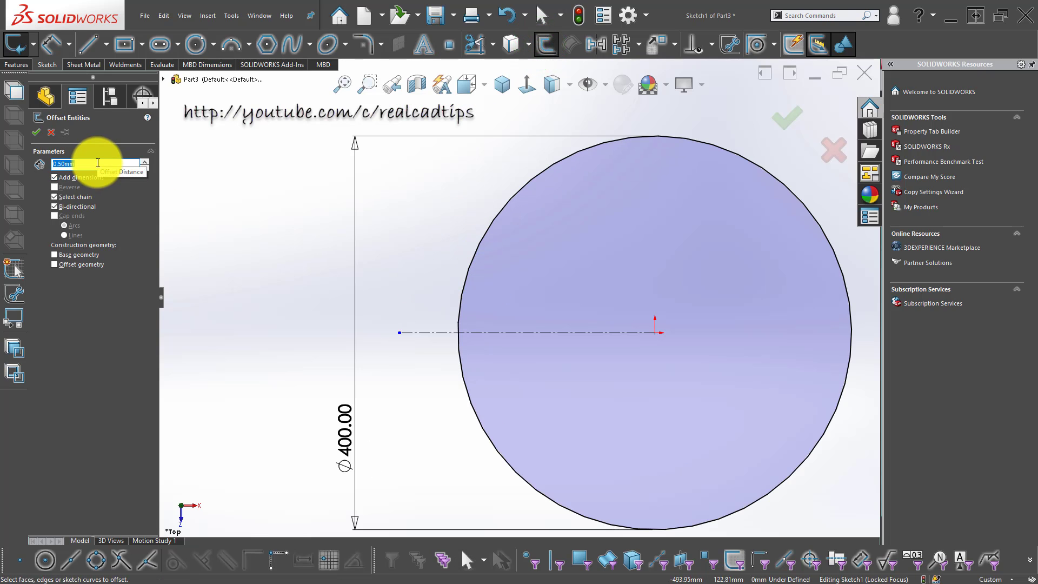
left_click(485, 333)
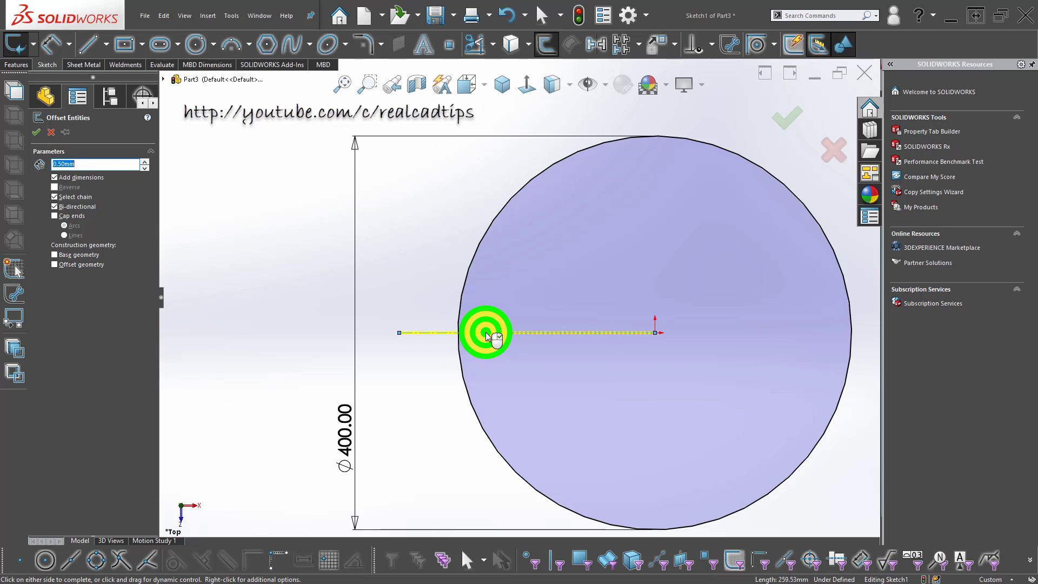
left_click(39, 131)
left_click(449, 263)
scroll(476, 328, "down", 3)
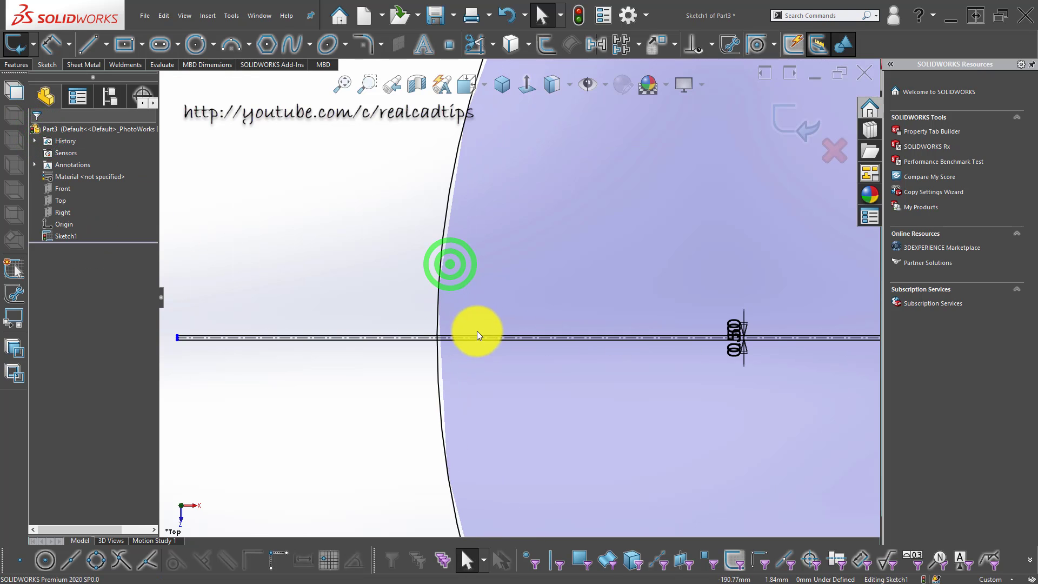
scroll(477, 331, "down", 2)
scroll(437, 331, "down", 2)
left_click(443, 327)
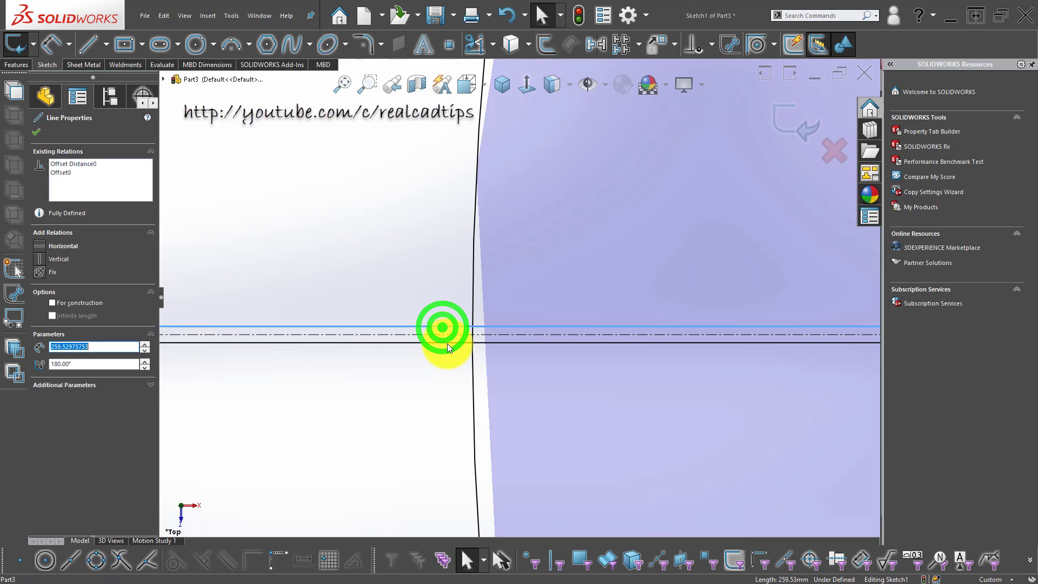
left_click(447, 343, "ctrl")
left_click(489, 311)
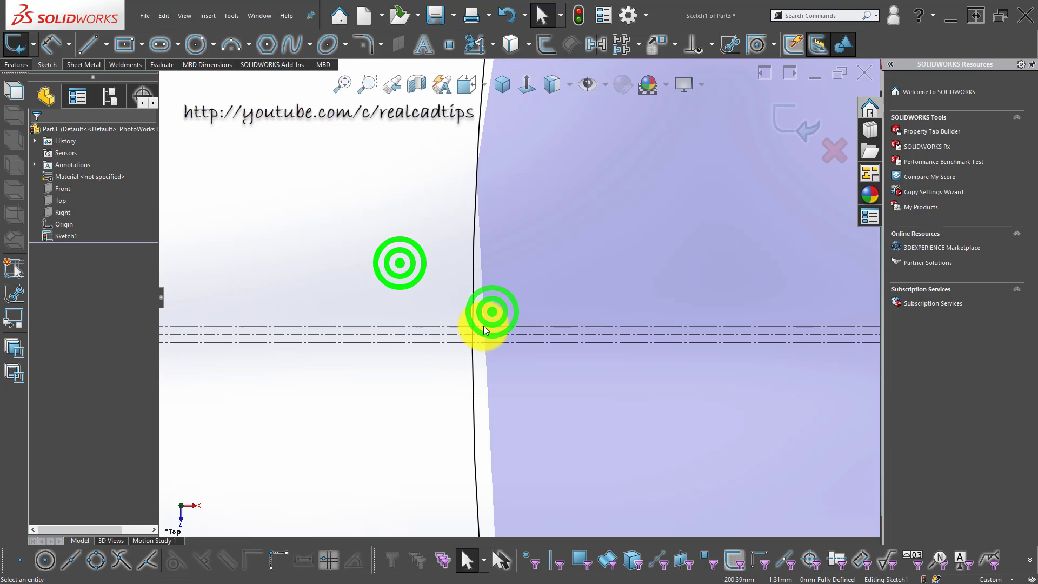
Trim the circle arc between the construction lines and exit the sketch
scroll(484, 328, "down", 2)
left_click(478, 43)
scroll(477, 316, "down", 2)
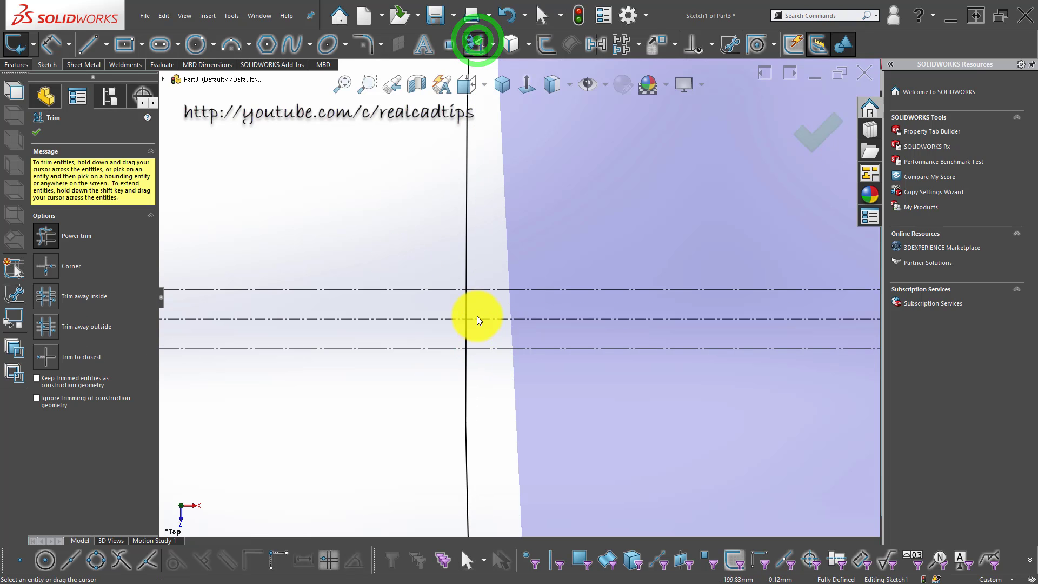
scroll(478, 308, "down", 2)
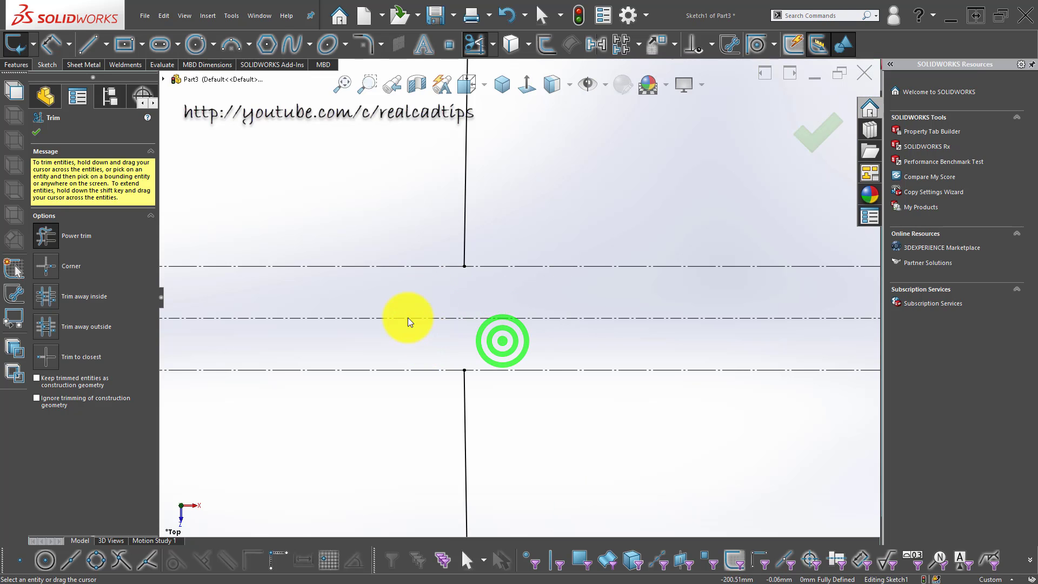
scroll(503, 259, "up", 3)
left_click(823, 135)
scroll(563, 289, "up", 1)
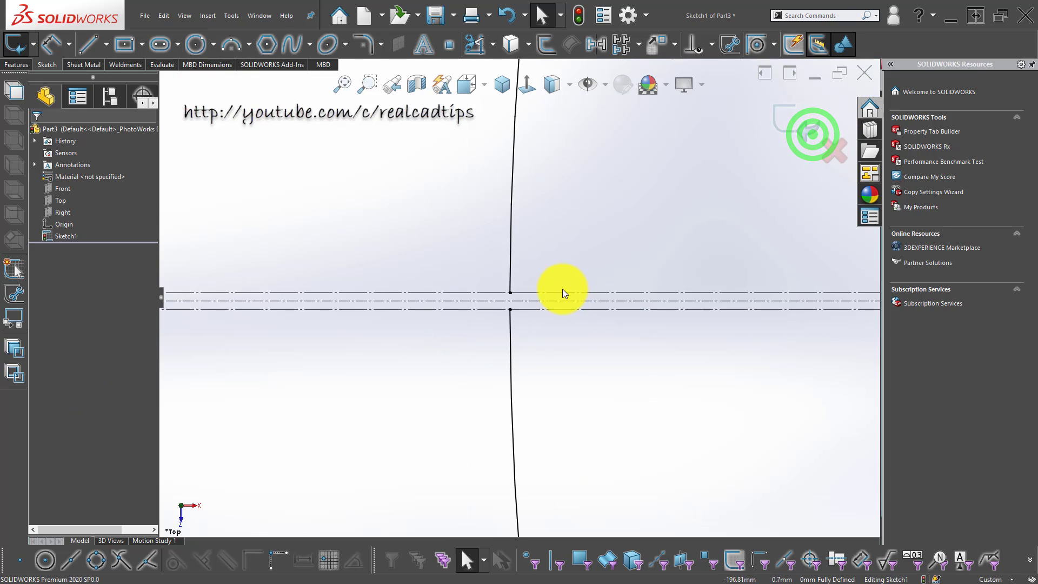
scroll(563, 288, "up", 2)
scroll(565, 275, "up", 2)
left_click(795, 112)
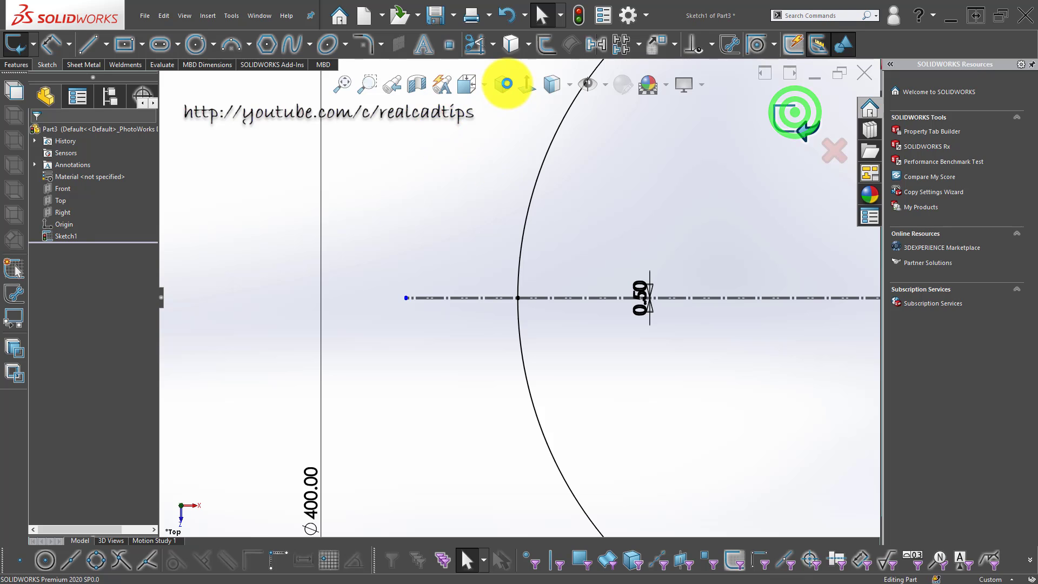
left_click(503, 83)
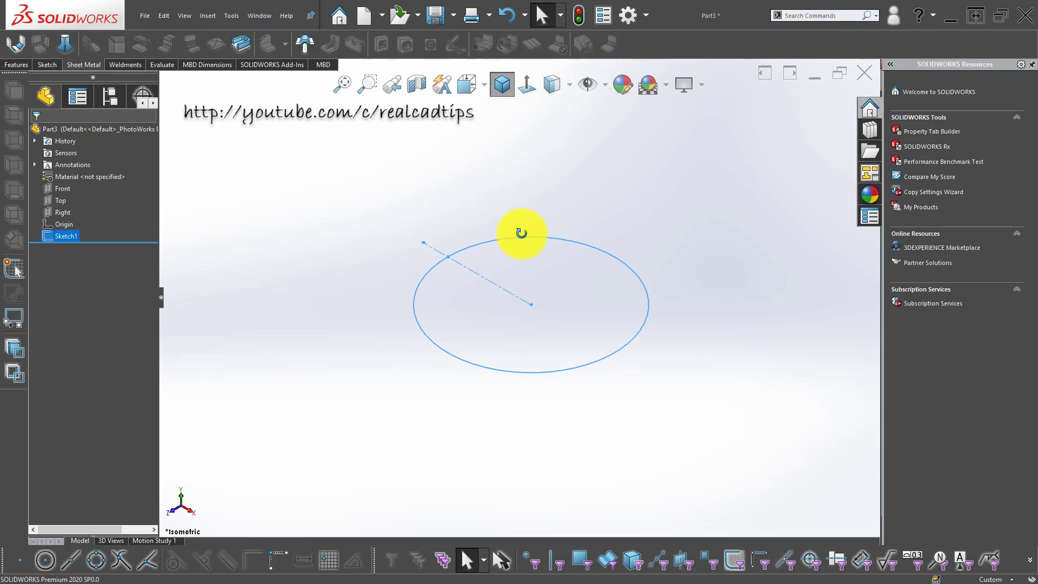
Orbit and zoom the view to inspect the trimmed circle sketch
middle_click_drag(522, 233, 568, 239)
left_click(502, 84)
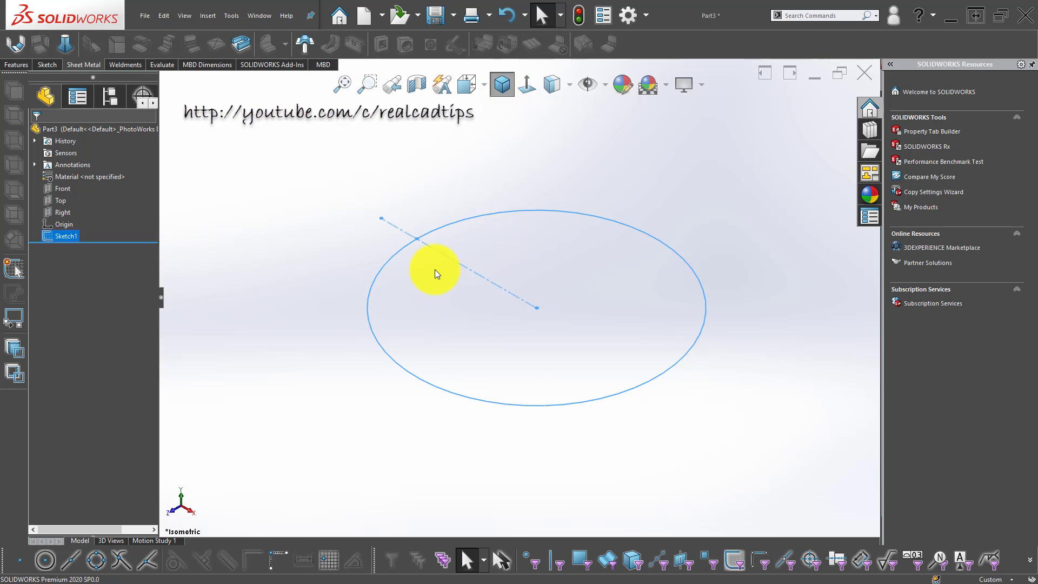
left_click(316, 271)
mouse_move(502, 364)
middle_mouse_down()
mouse_move(527, 267)
mouse_move(588, 314)
middle_mouse_up()
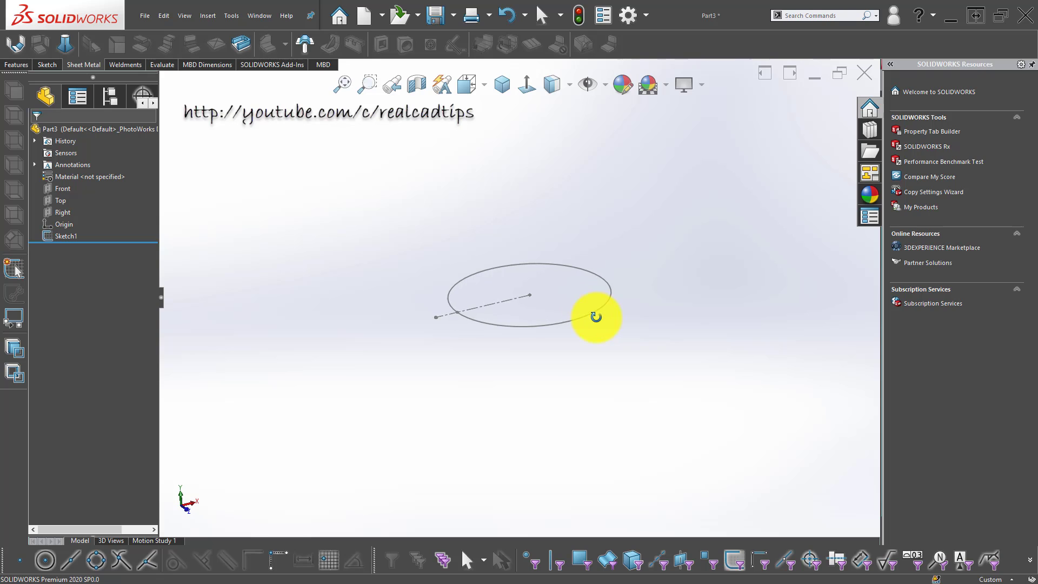
left_click(323, 357)
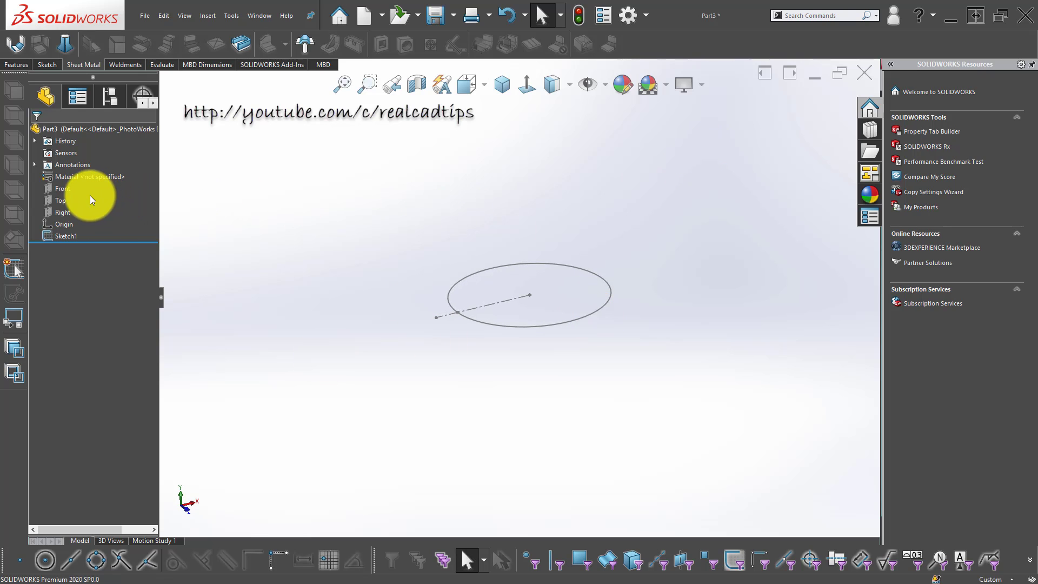
Start a Front-plane sketch viewed face-on and draw a slanted centerline from the origin
left_click(54, 189)
left_click(63, 171)
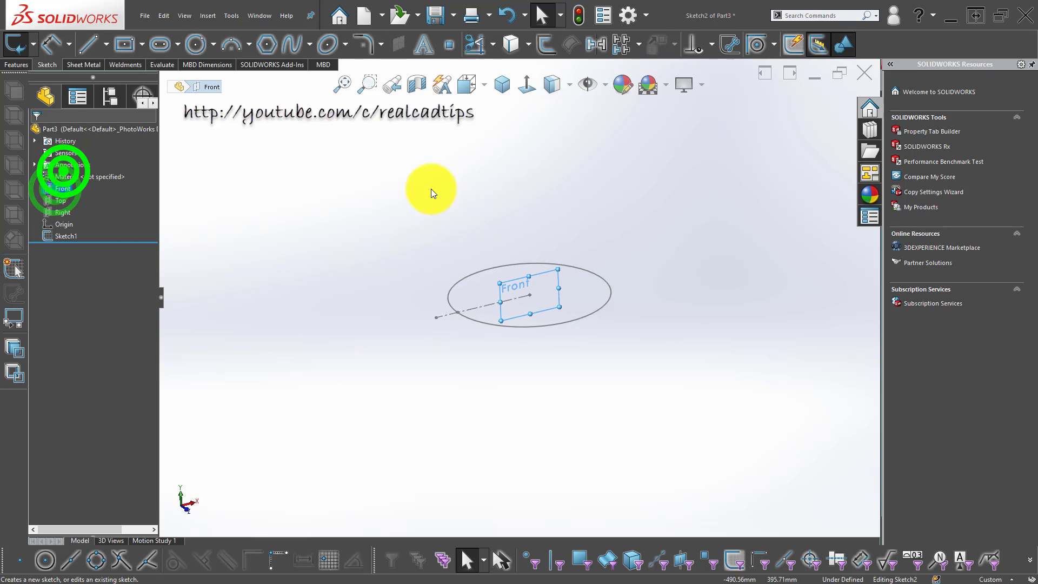
left_click(527, 84)
key("f")
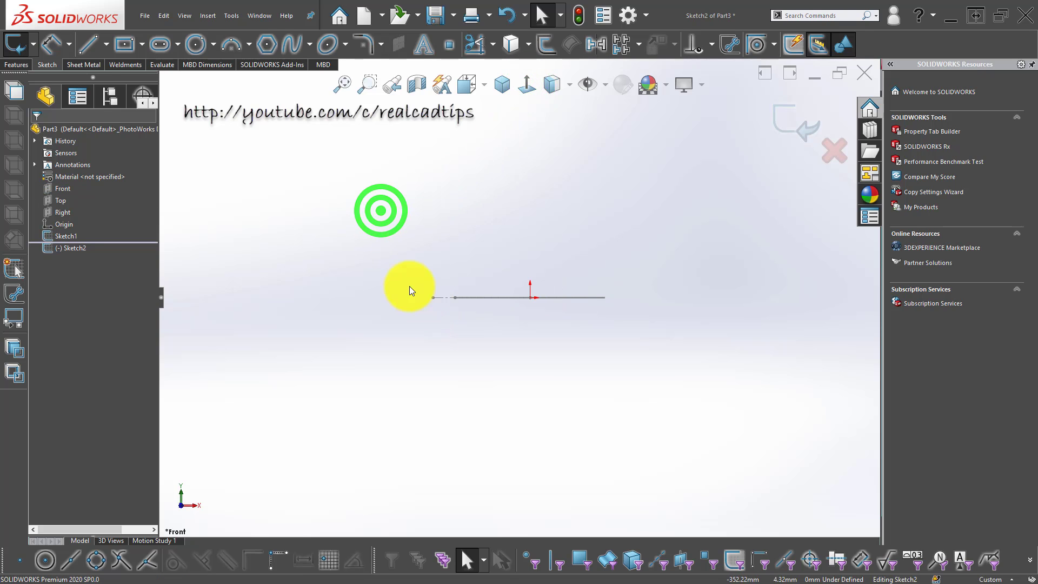
left_click(107, 44)
left_click(111, 75)
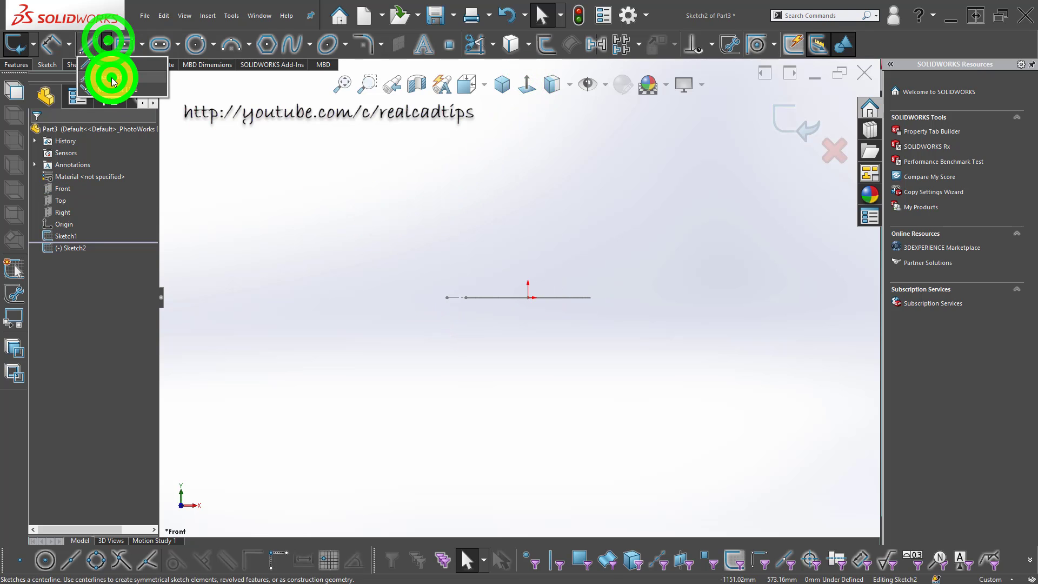
left_click(528, 297)
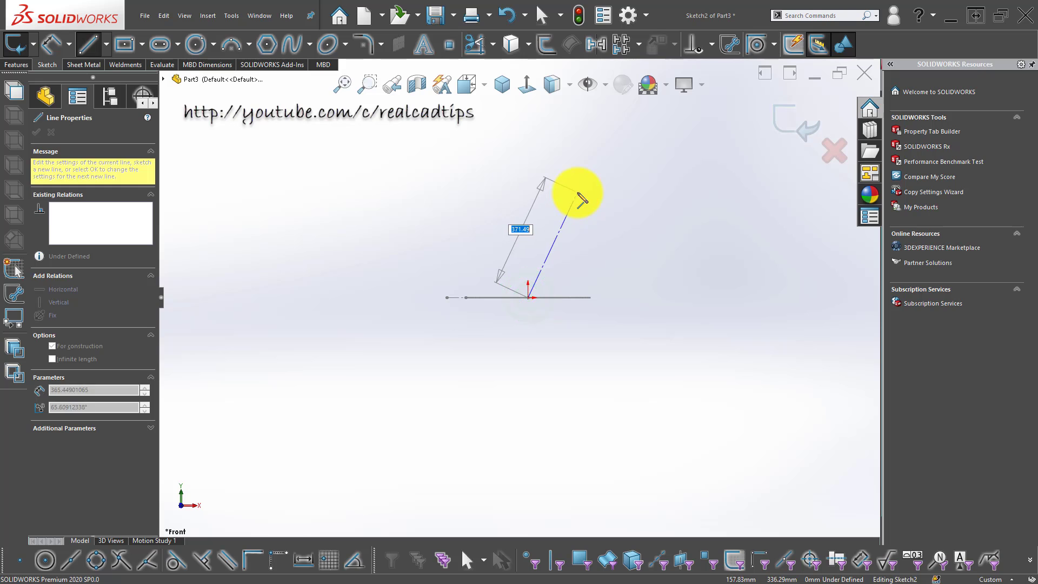
left_click(578, 193)
left_click(363, 221)
key("Escape")
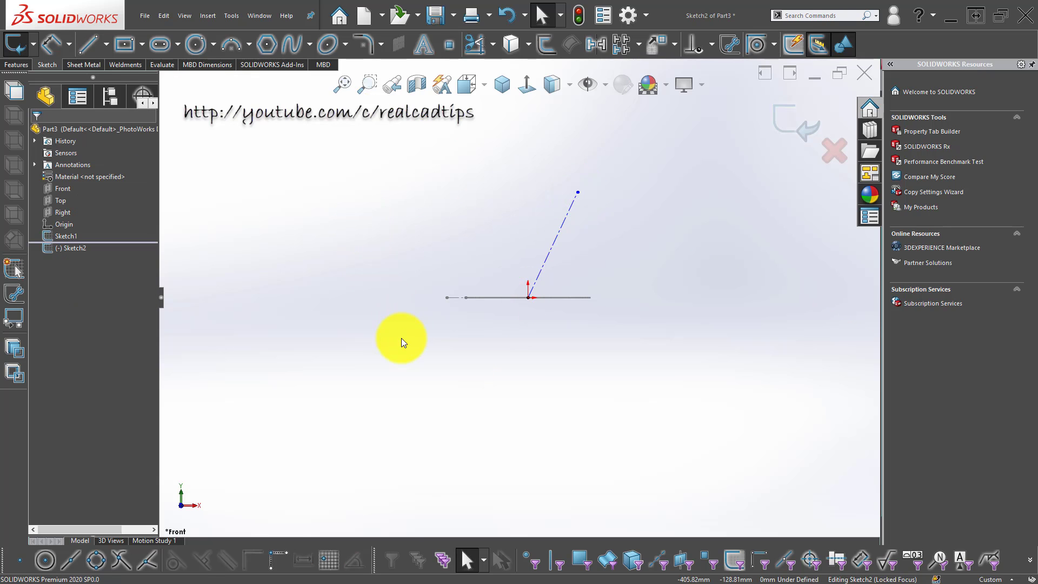
Dimension the centerline at 60° to horizontal with a 600 vertical height
left_click(559, 238)
left_click(558, 296)
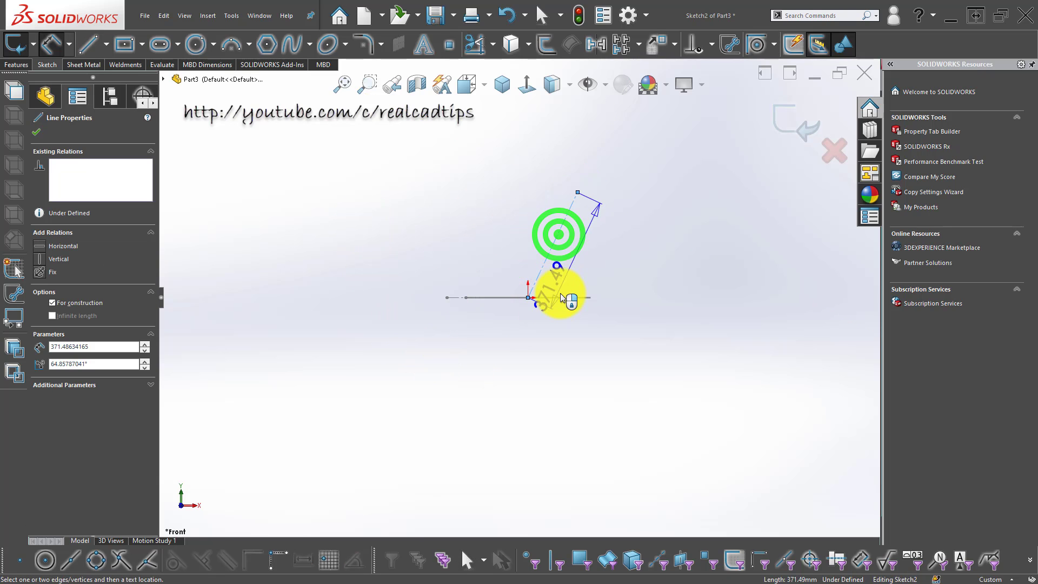
left_click(620, 239)
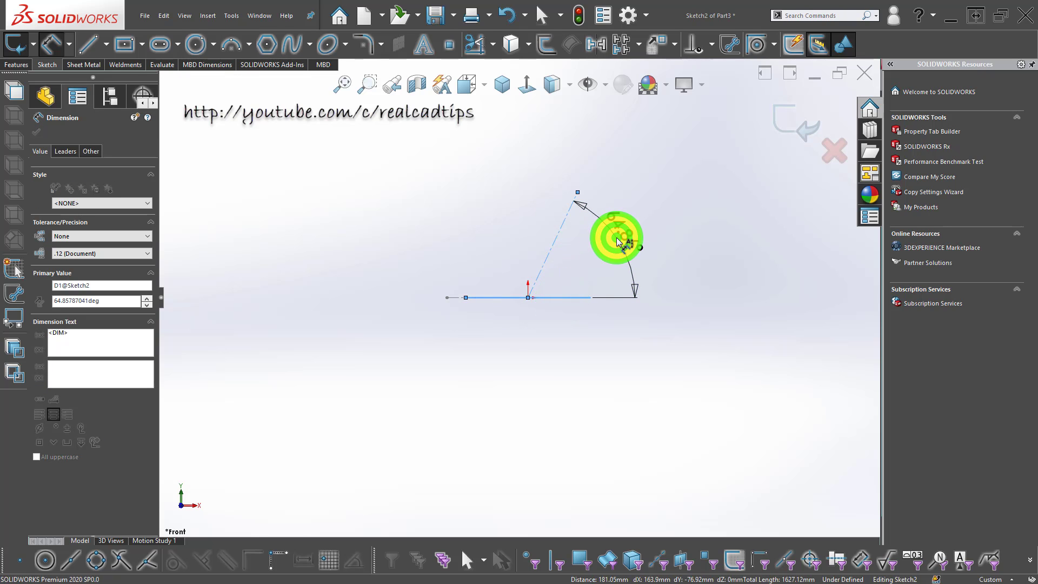
type("60")
key("Return")
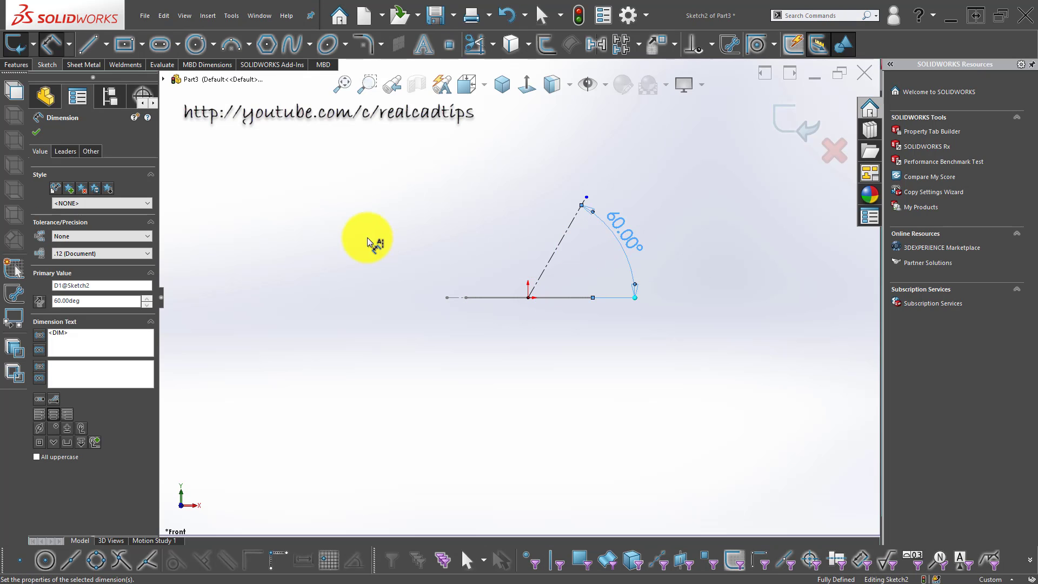
left_click(368, 238)
left_click(563, 238)
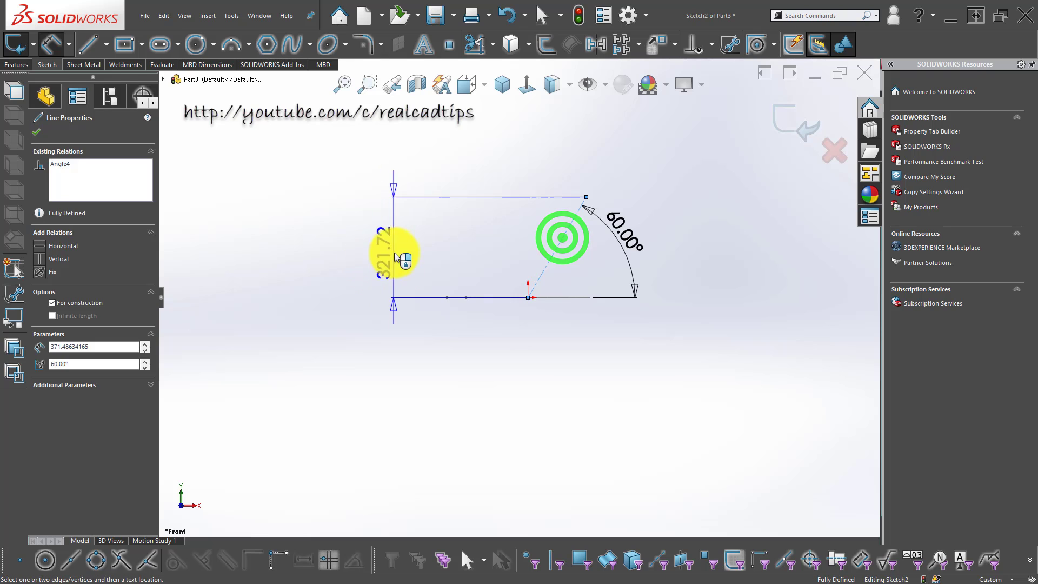
left_click(392, 251)
type("600")
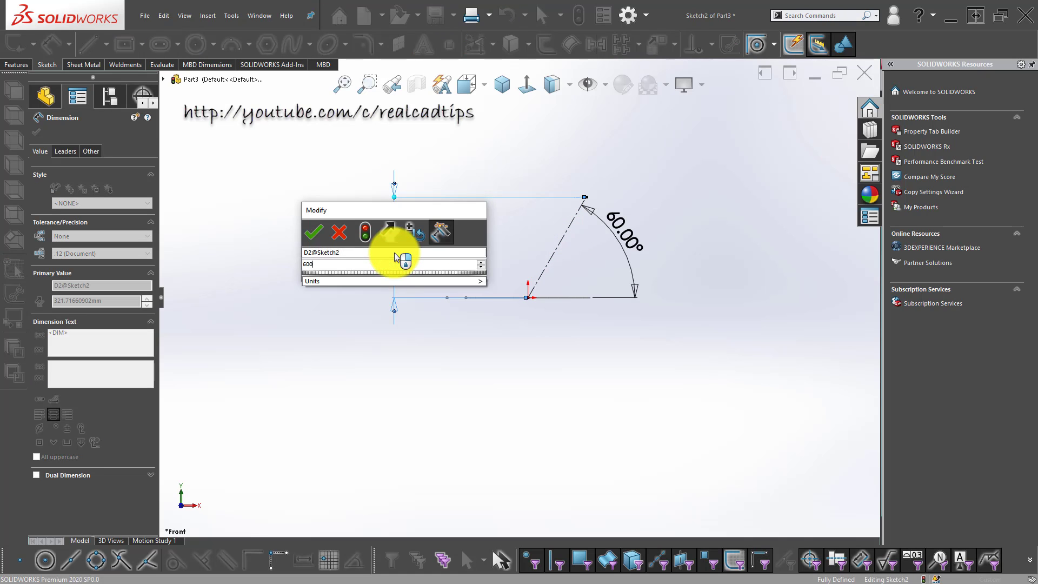
key("Return")
left_click(264, 283)
Change the vertical height dimension to 500 and exit the sketch
left_click(390, 225)
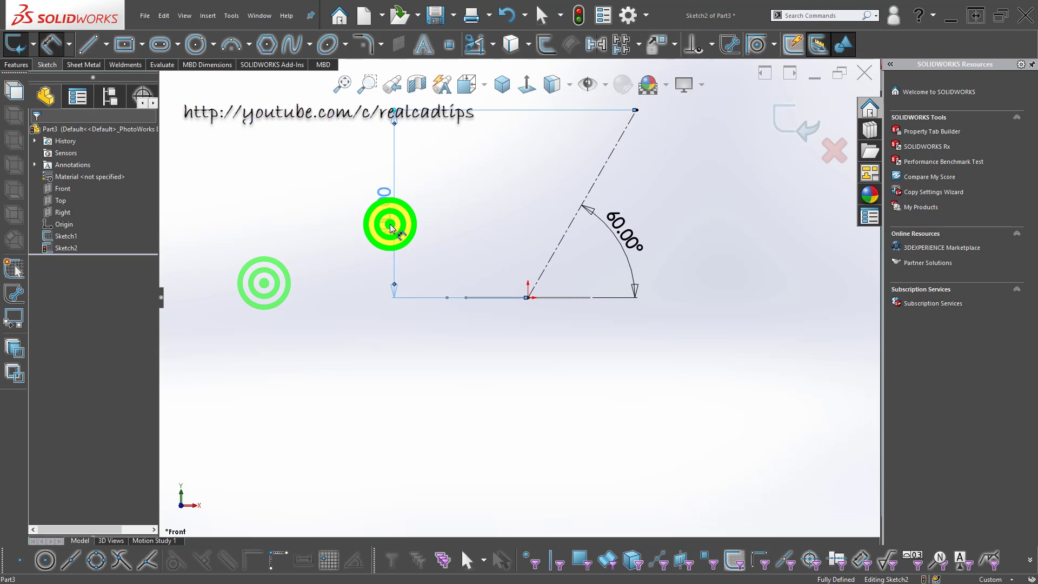
double_click(390, 224)
type("500")
key("Return")
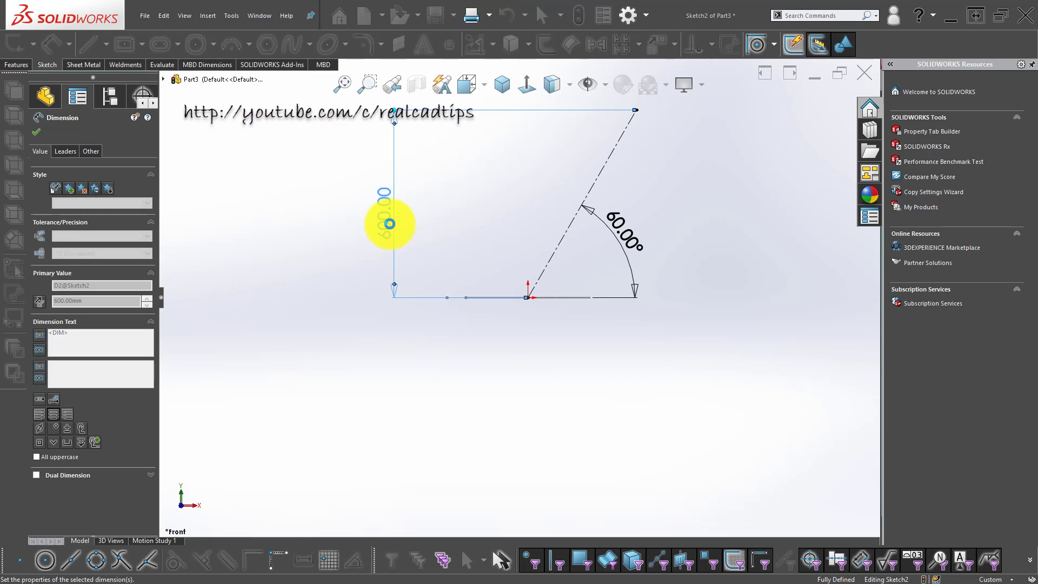
left_click(277, 243)
middle_click_drag(590, 307, 621, 285)
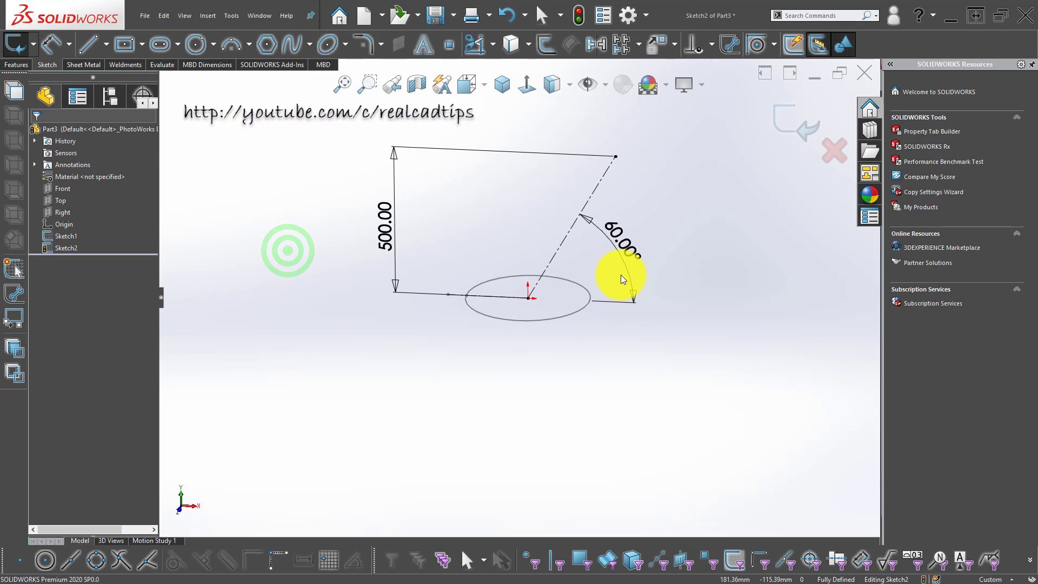
left_click(284, 187)
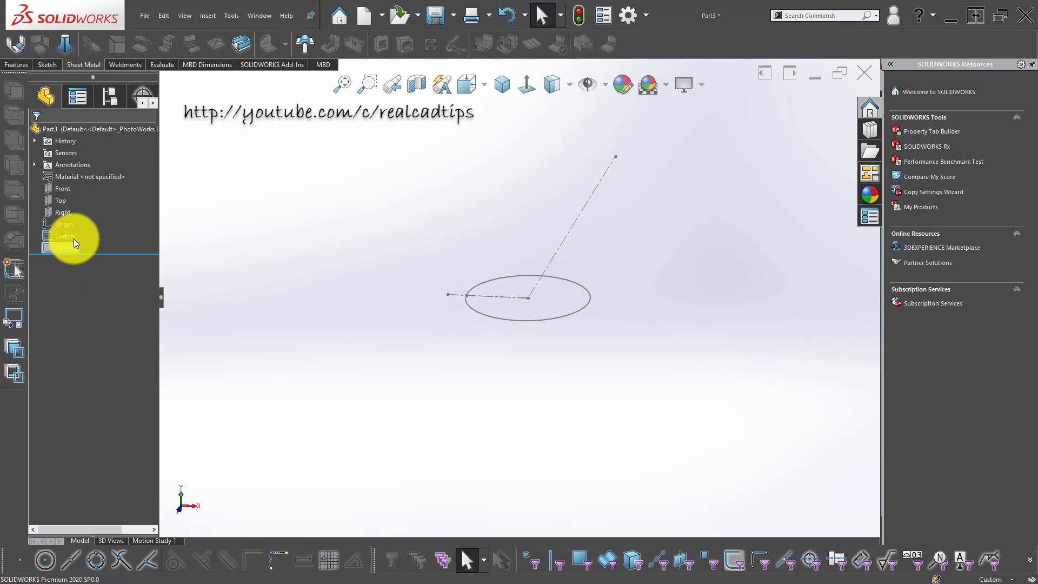
Build Plane1 from the Top plane and the slanted centerline's top endpoint, then select it
left_click(61, 204)
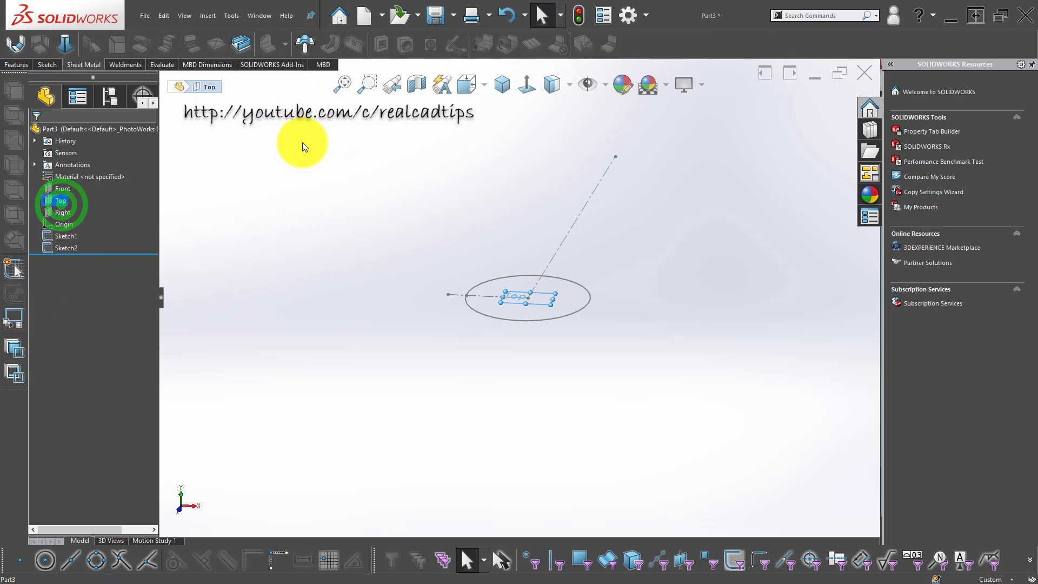
left_click(24, 62)
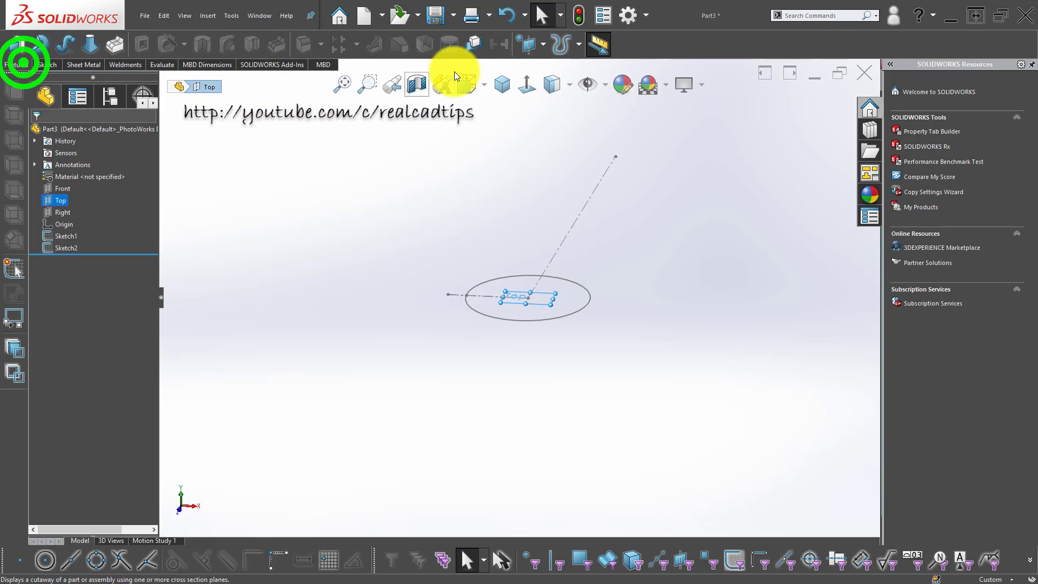
left_click(536, 46)
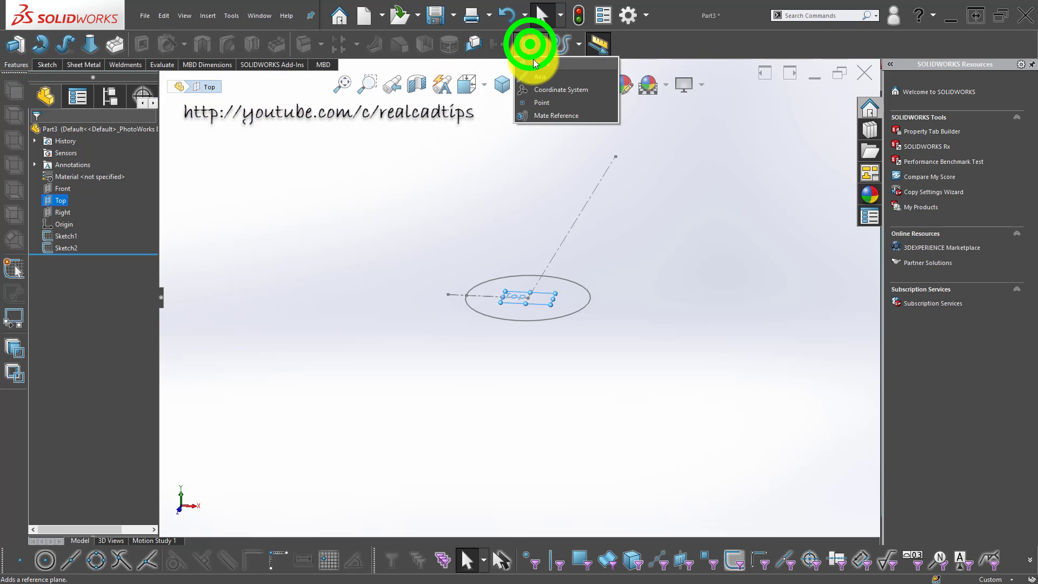
left_click(615, 157)
mouse_move(620, 206)
middle_mouse_down()
mouse_move(633, 164)
mouse_move(661, 220)
middle_mouse_up()
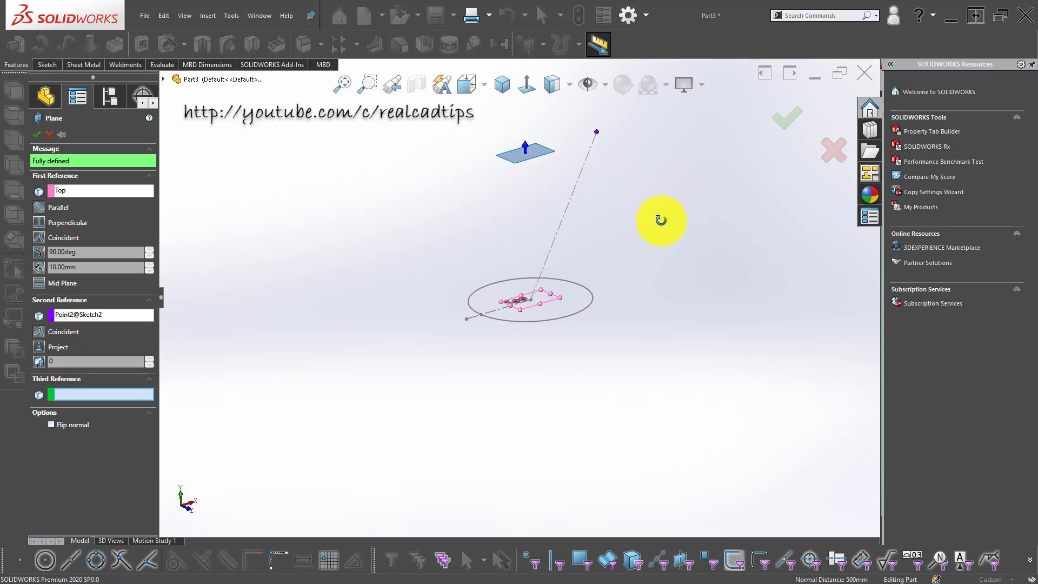
right_click(715, 219)
left_click(531, 153)
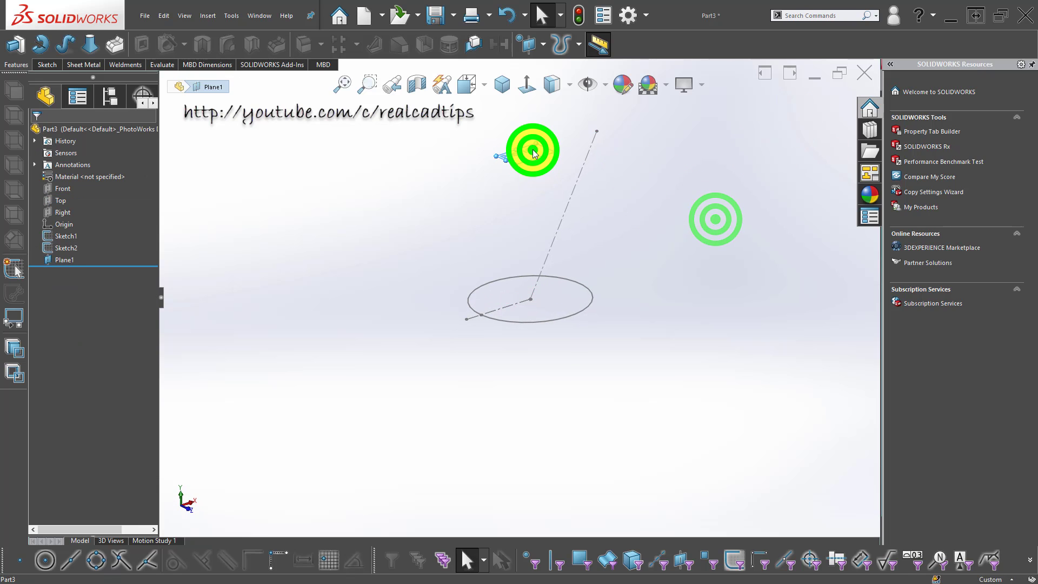
Start a sketch on Plane1 with a circle centred on the centerline's top end
left_click(578, 119)
left_click(680, 206)
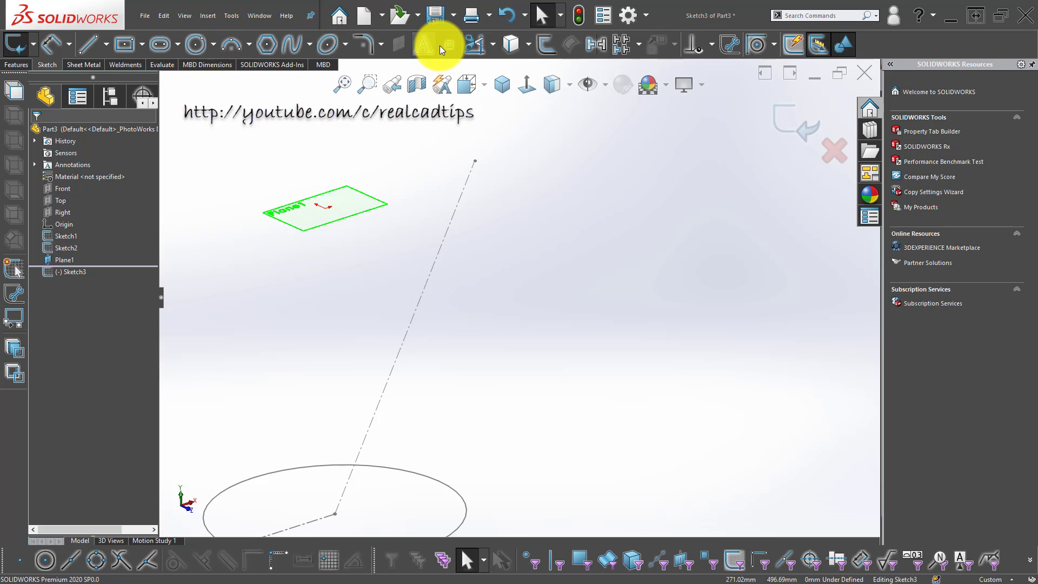
left_click(194, 46)
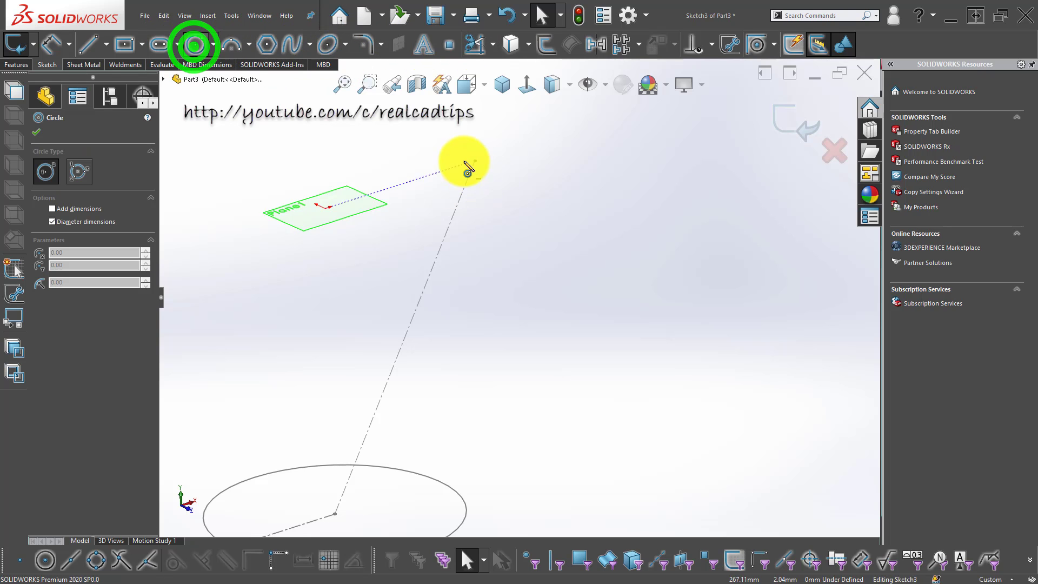
left_click(475, 161)
left_click(517, 206)
scroll(517, 206, "up", 3)
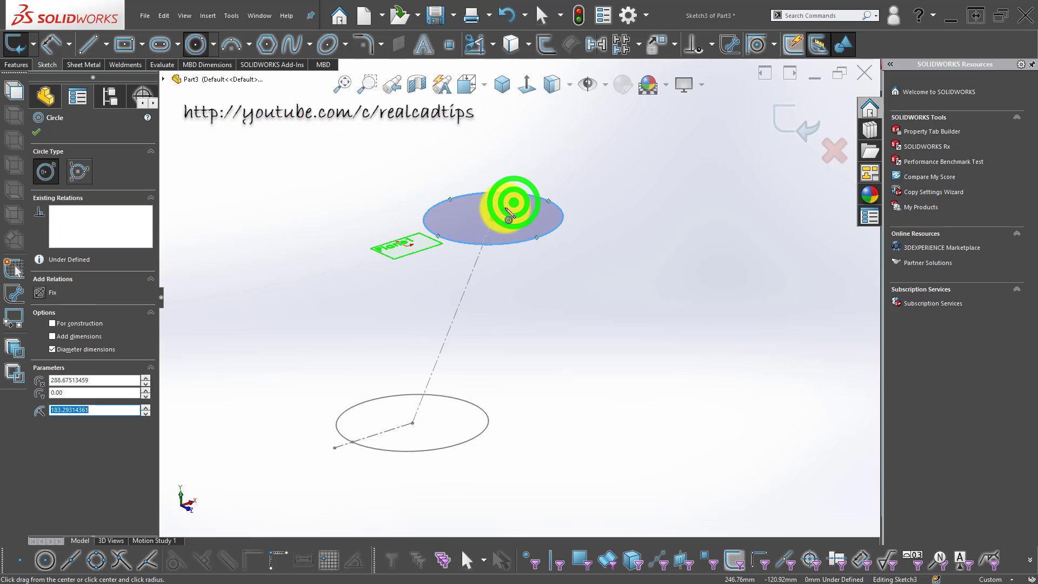
key("Escape")
Make the new circle equal to the lower circle and view the sketch face-on
left_click(511, 243)
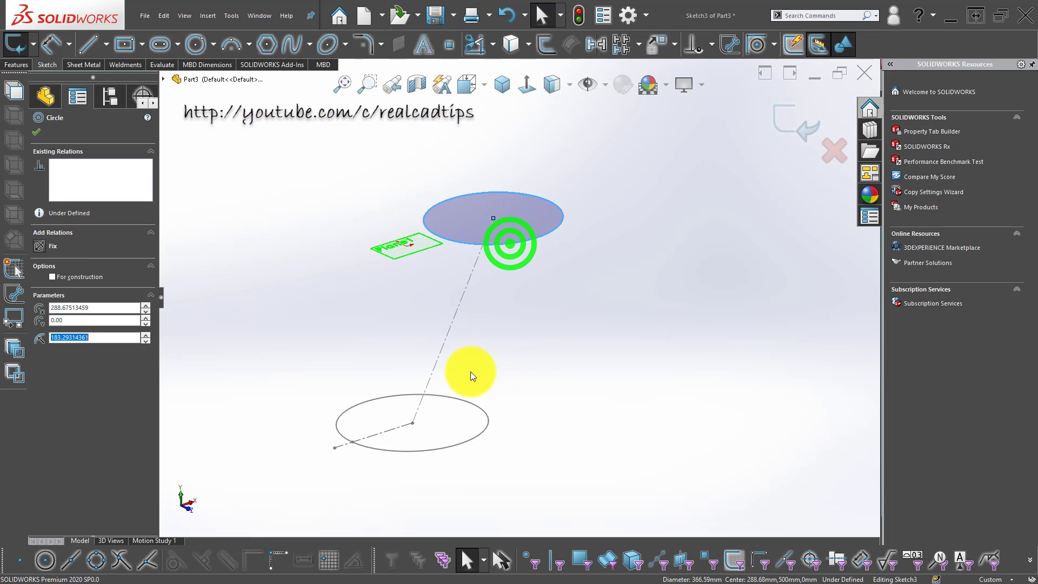
left_click(460, 400, "ctrl")
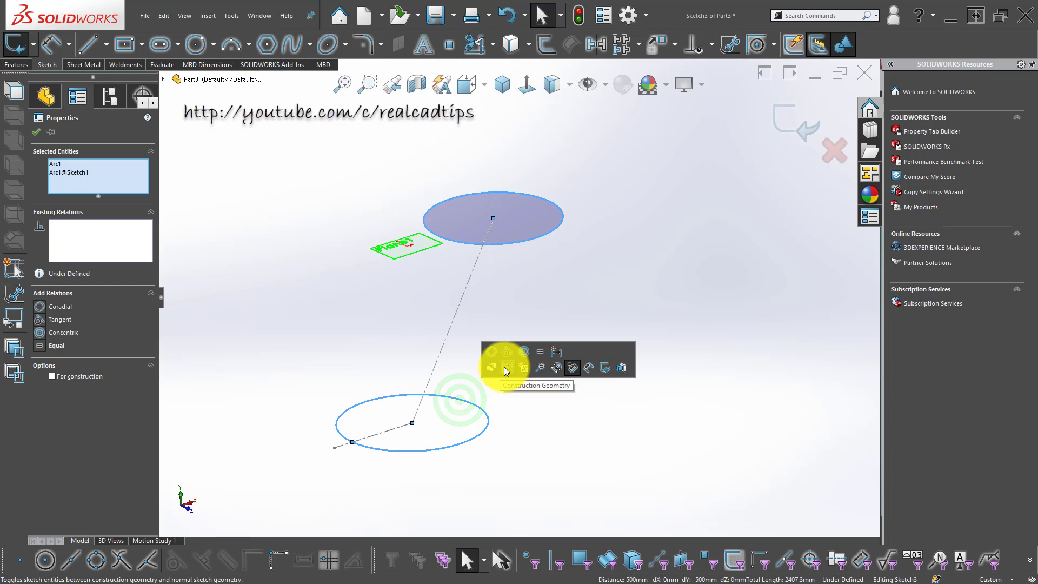
left_click(538, 352)
left_click(593, 401)
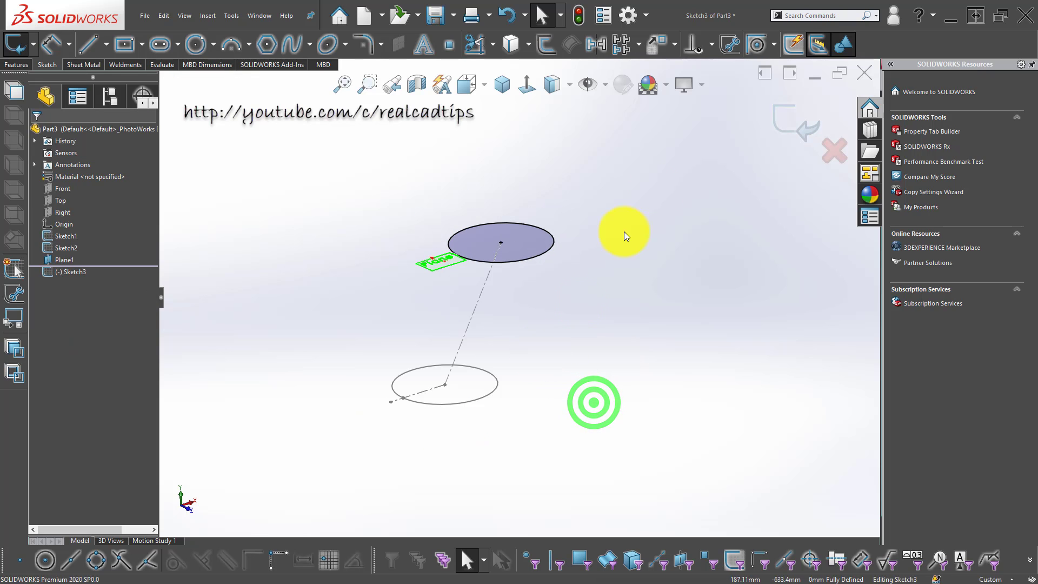
left_click(527, 84)
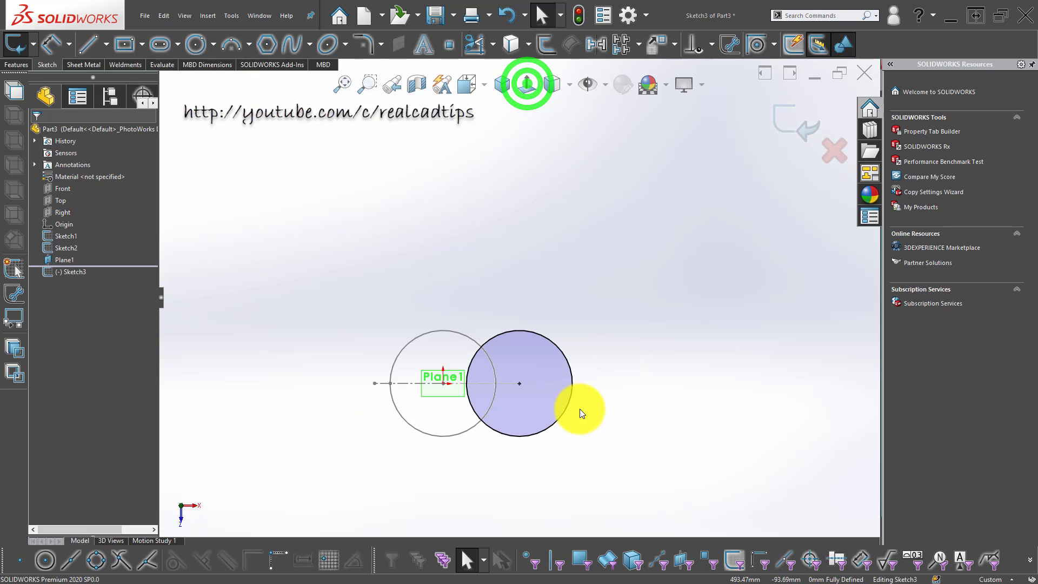
left_click(615, 395)
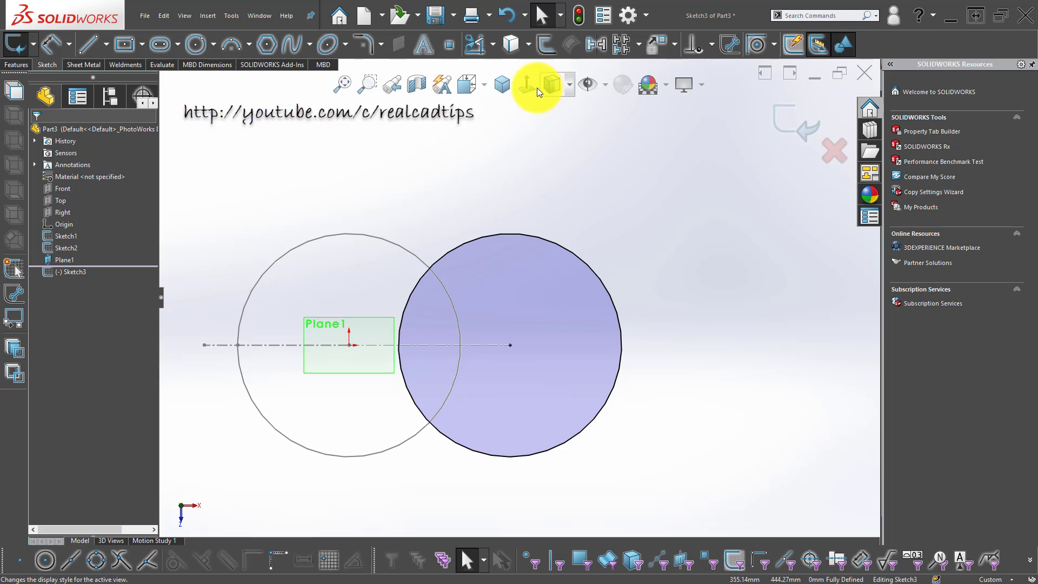
left_click(591, 86)
Draw a horizontal centerline from the circle's centre left past the origin
left_click(107, 43)
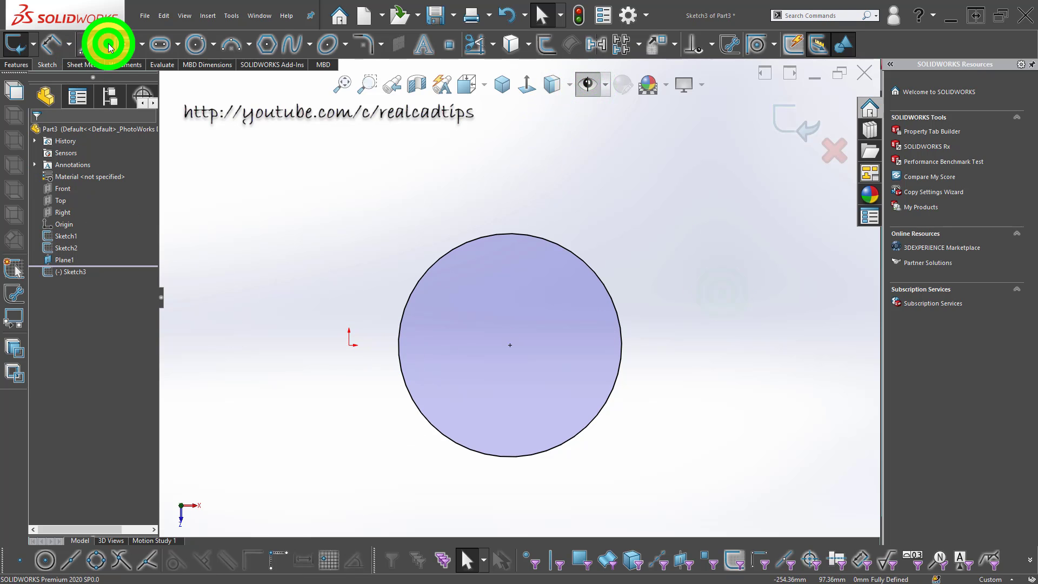
left_click(110, 78)
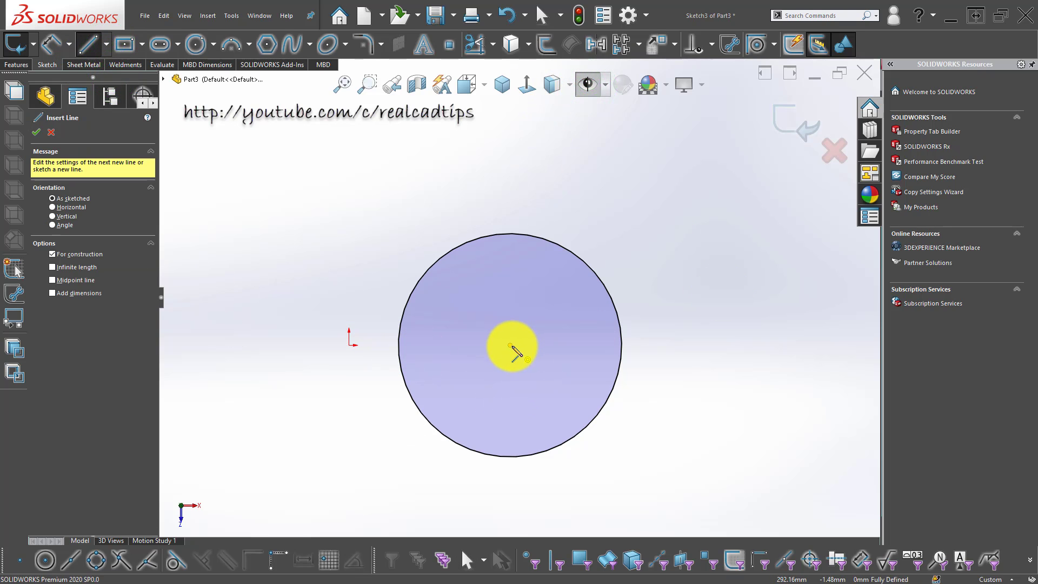
left_click(511, 345)
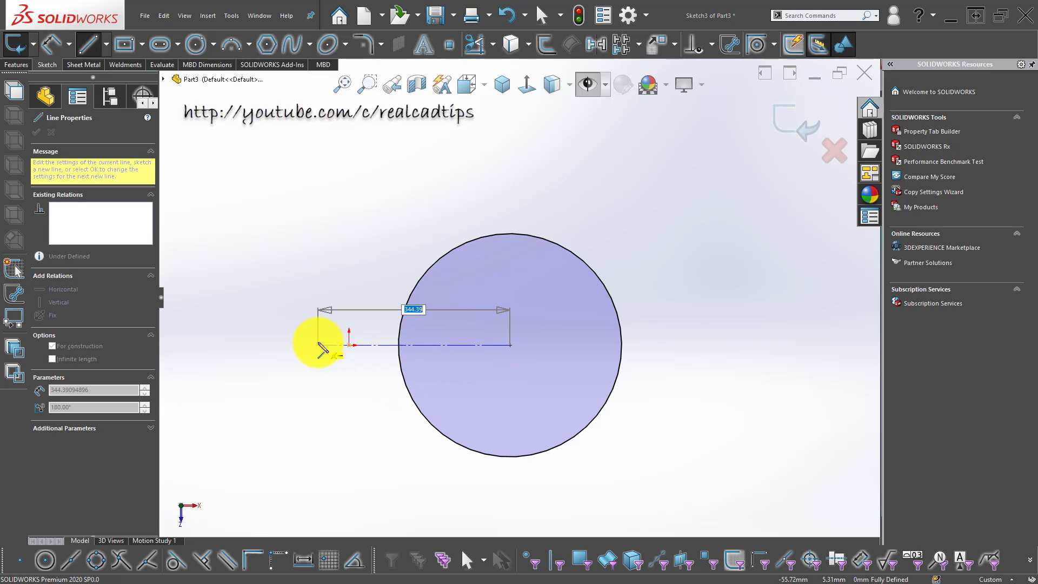
left_click(318, 346)
key("Escape")
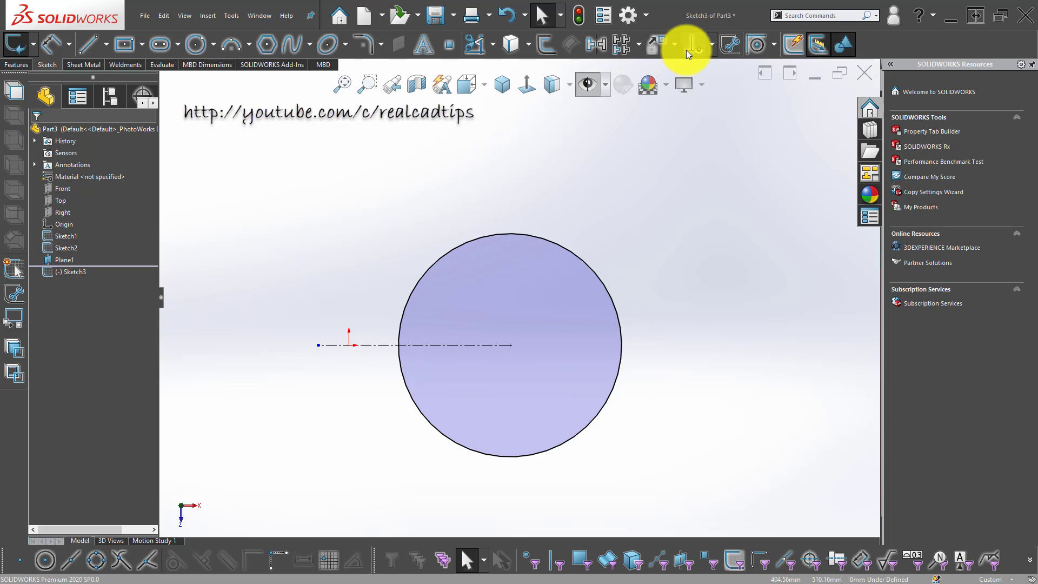
Offset the centerline 0.50 to both sides and make both offsets construction lines
left_click(547, 49)
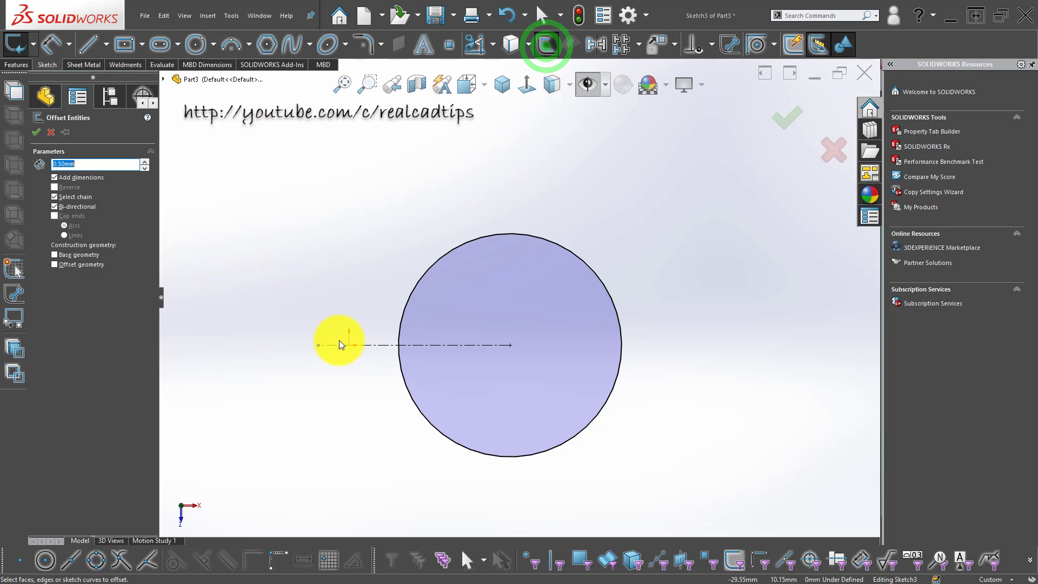
left_click(787, 126)
left_click(733, 246)
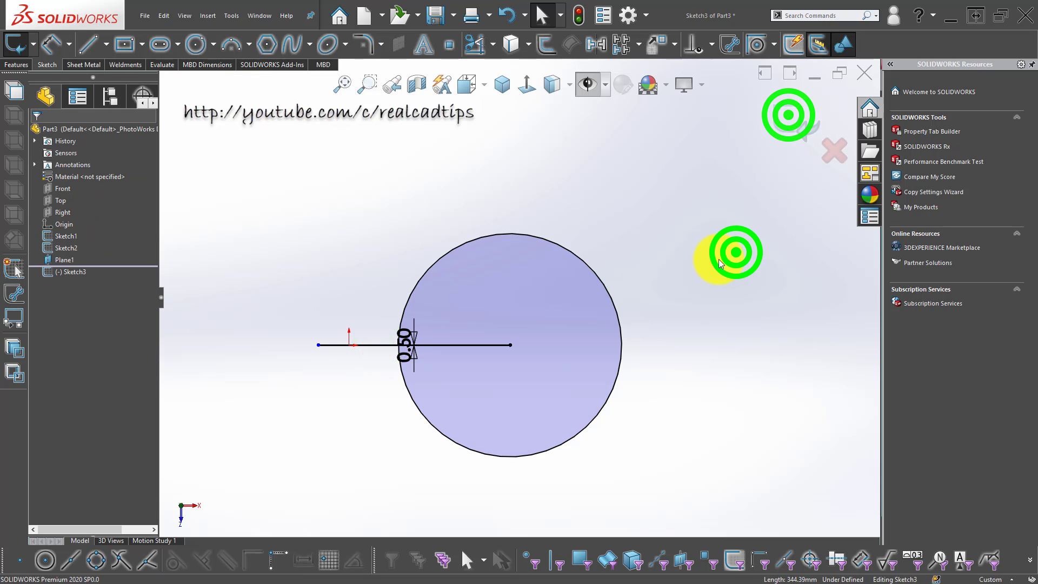
scroll(422, 325, "down", 3)
scroll(465, 270, "down", 2)
scroll(493, 243, "down", 3)
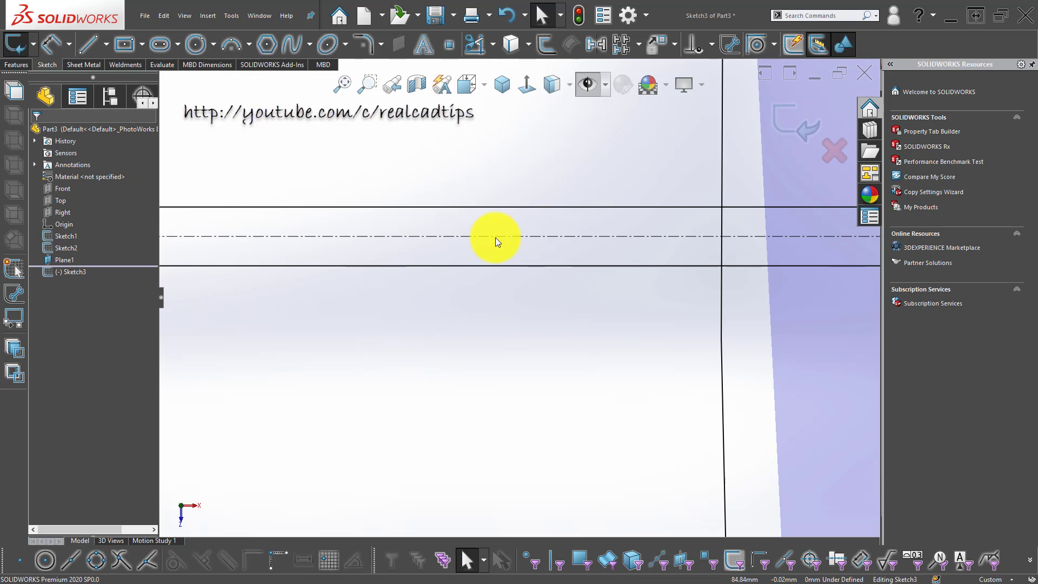
left_click(524, 207)
left_click(549, 265, "ctrl")
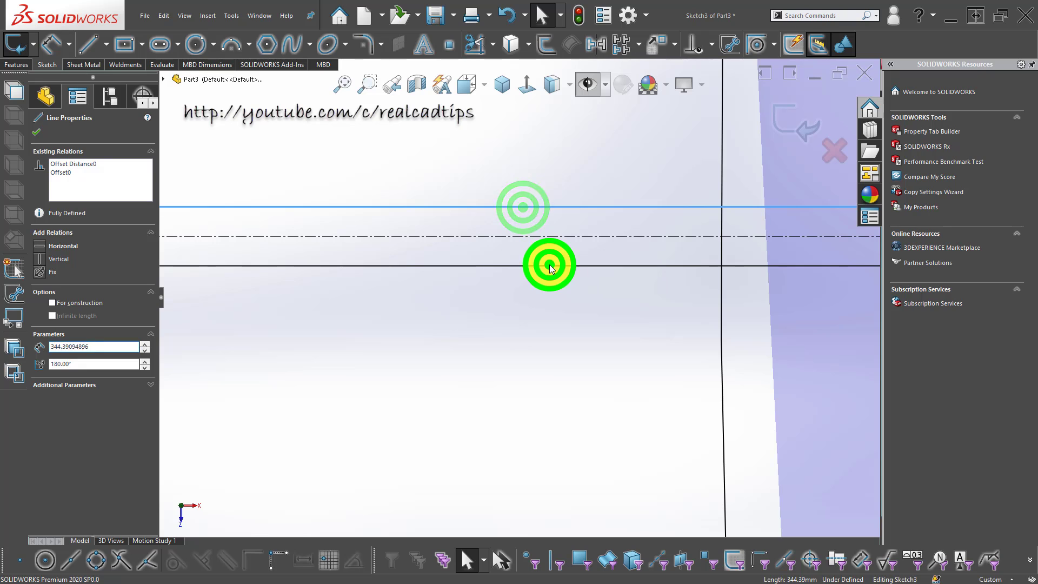
left_click(597, 233)
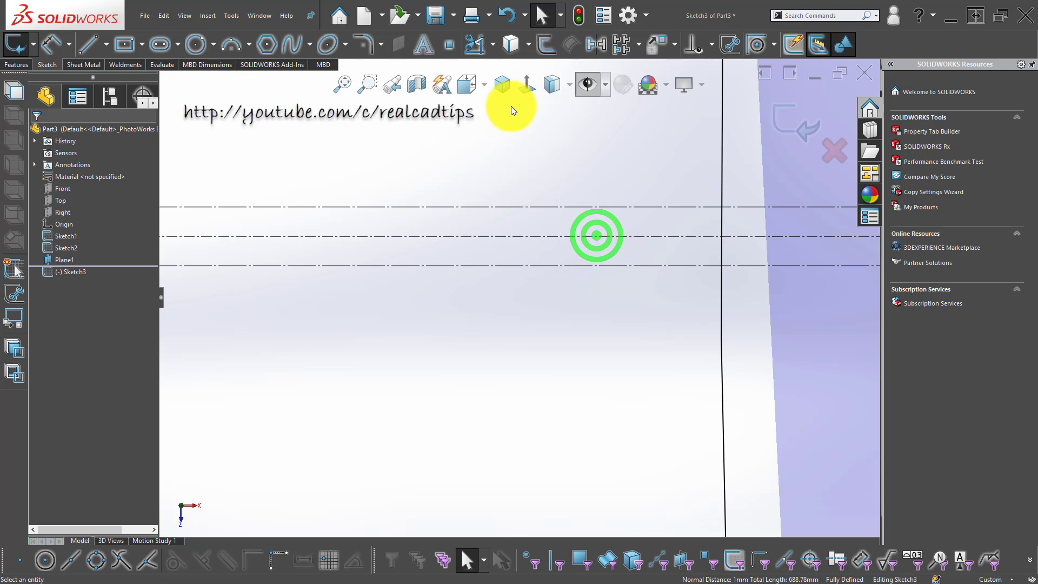
Trim the upper circle's arc between the two construction lines
left_click(479, 46)
left_click_drag(760, 218, 681, 220)
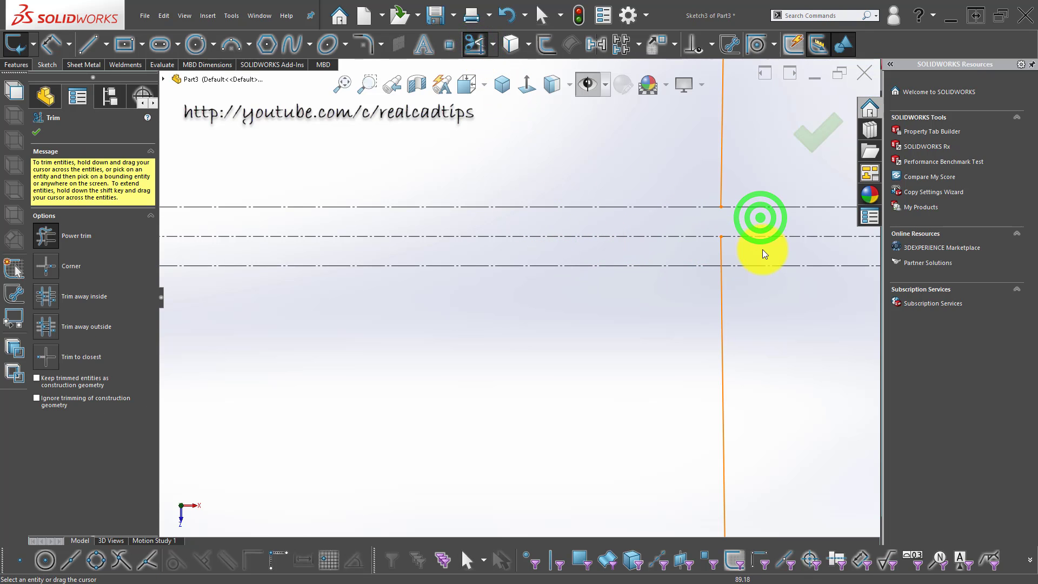
scroll(495, 245, "up", 2)
scroll(501, 239, "up", 1)
scroll(499, 238, "up", 2)
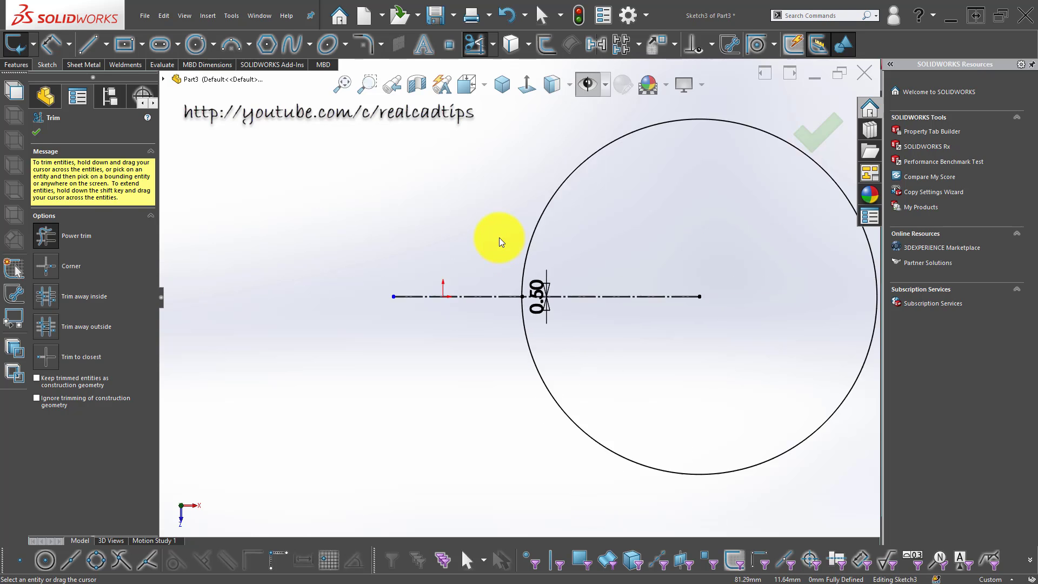
scroll(514, 232, "up", 1)
key("Escape")
scroll(536, 226, "up", 3)
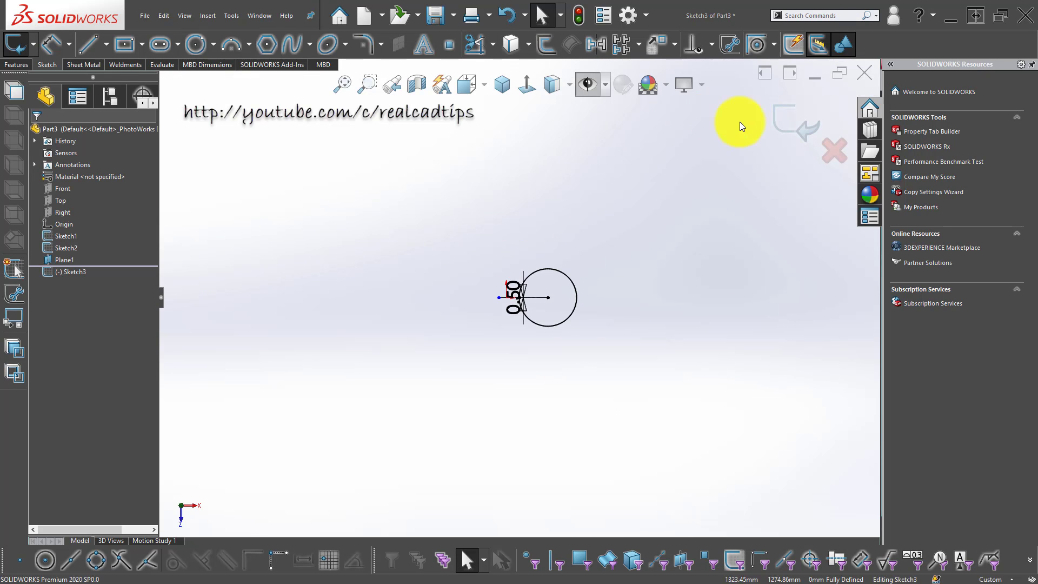
Create a Lofted Bends sheet-metal tube between the lower and upper circles
left_click(507, 85)
left_click(586, 77)
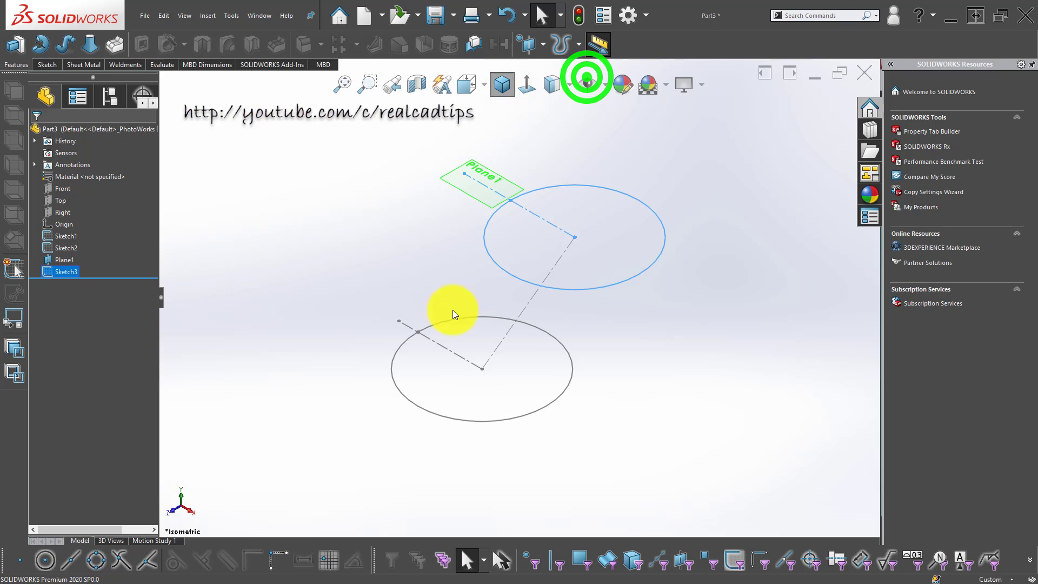
mouse_move(447, 329)
middle_mouse_down()
mouse_move(606, 373)
mouse_move(577, 359)
middle_mouse_up()
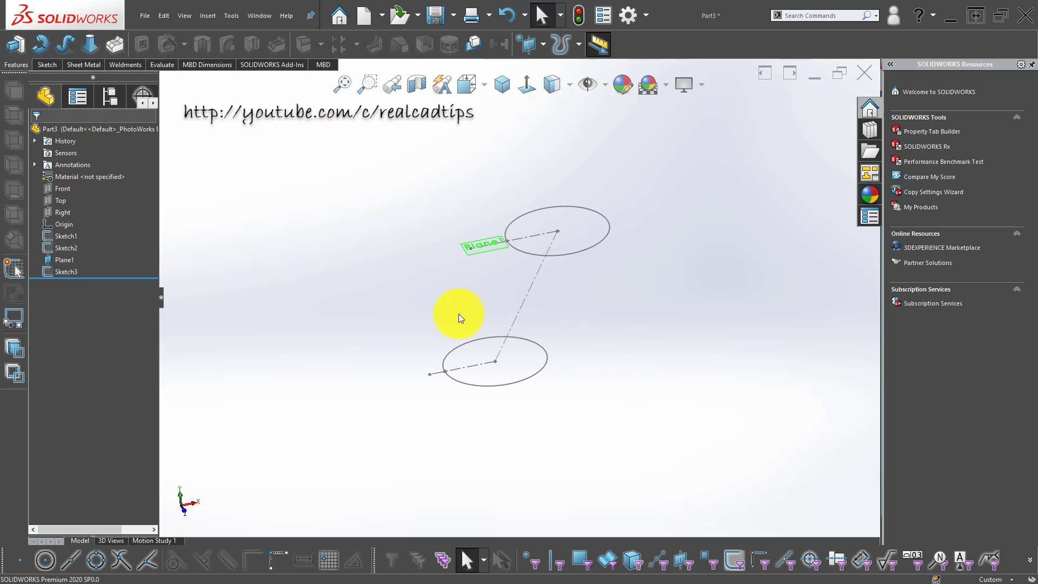
left_click(78, 66)
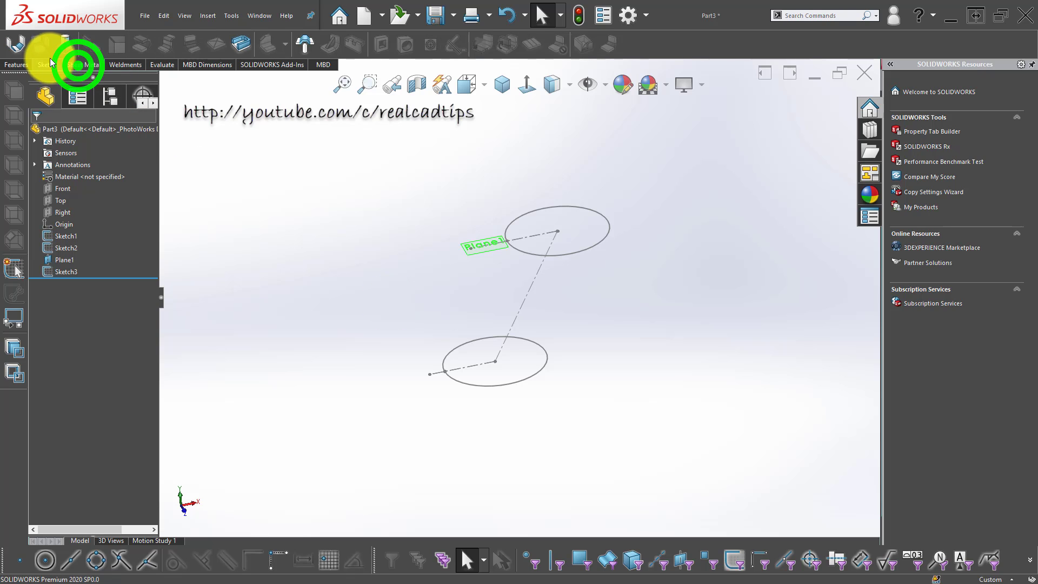
left_click(67, 44)
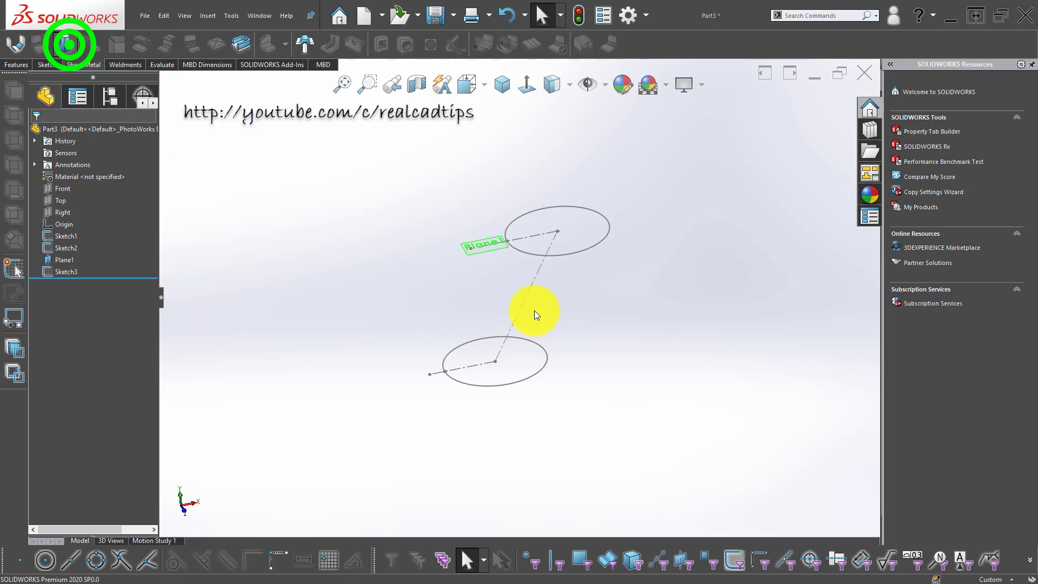
left_click(455, 382)
left_click(527, 253)
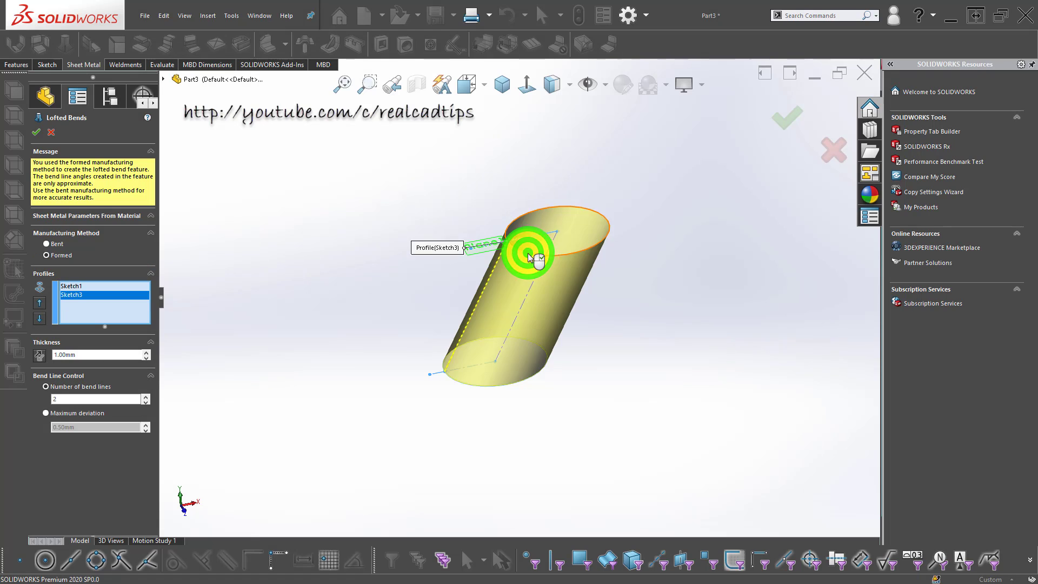
middle_click_drag(544, 286, 533, 128)
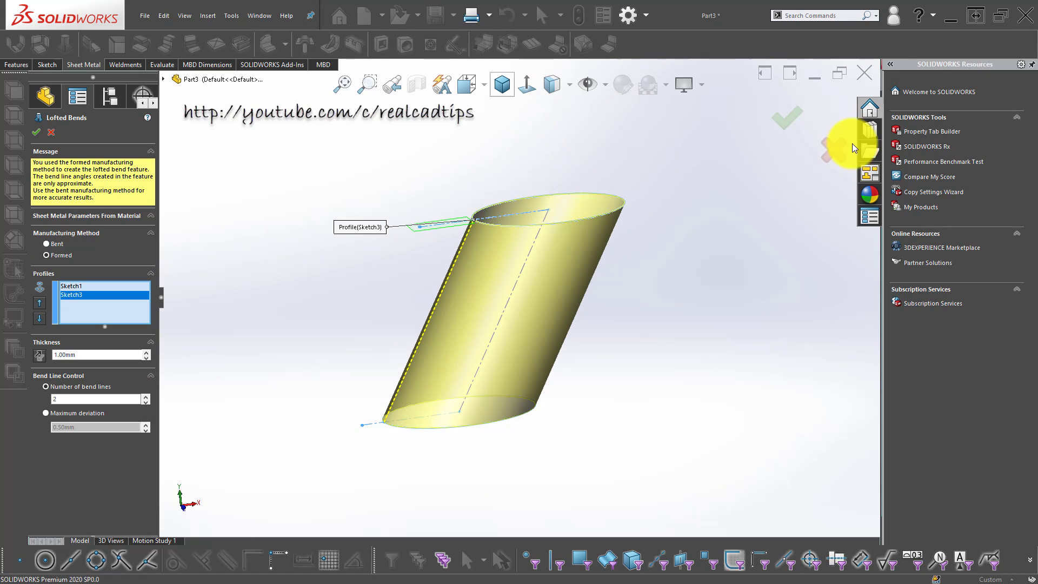
left_click(796, 116)
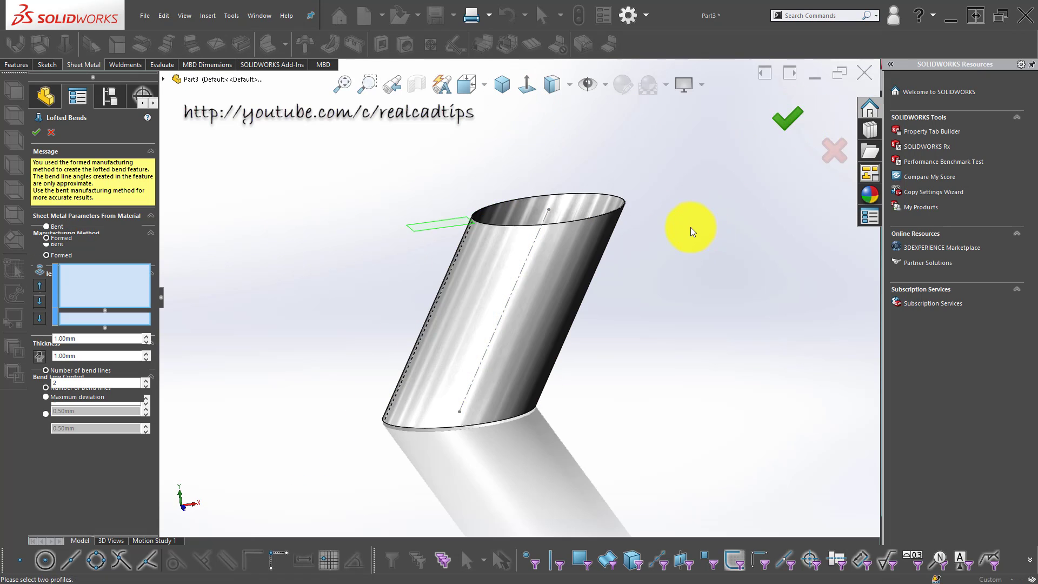
Colour the tube red from Appearances and start a new drawing from the part
left_click(703, 218)
left_click(870, 193)
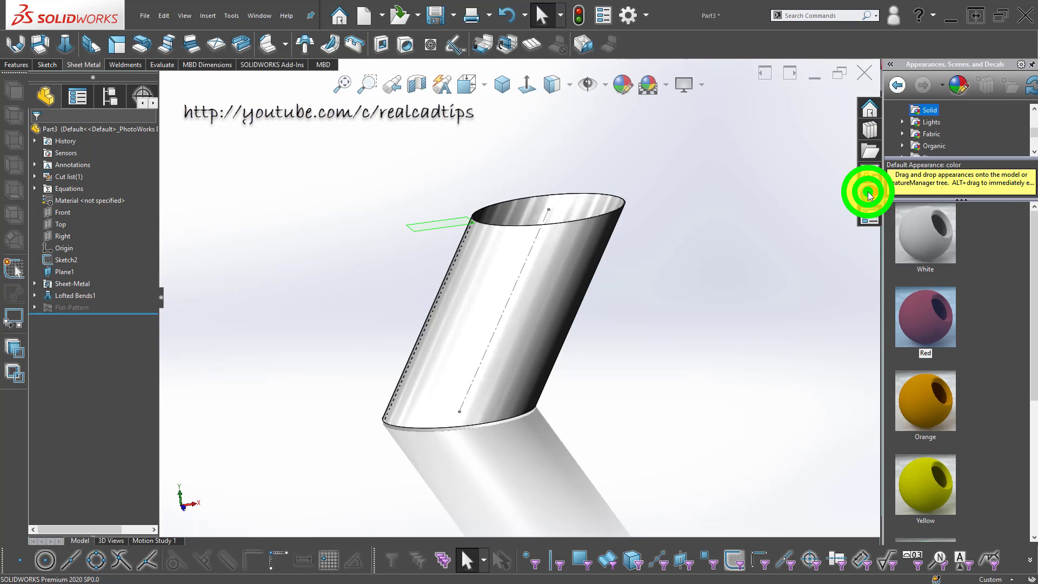
left_click_drag(939, 320, 689, 348)
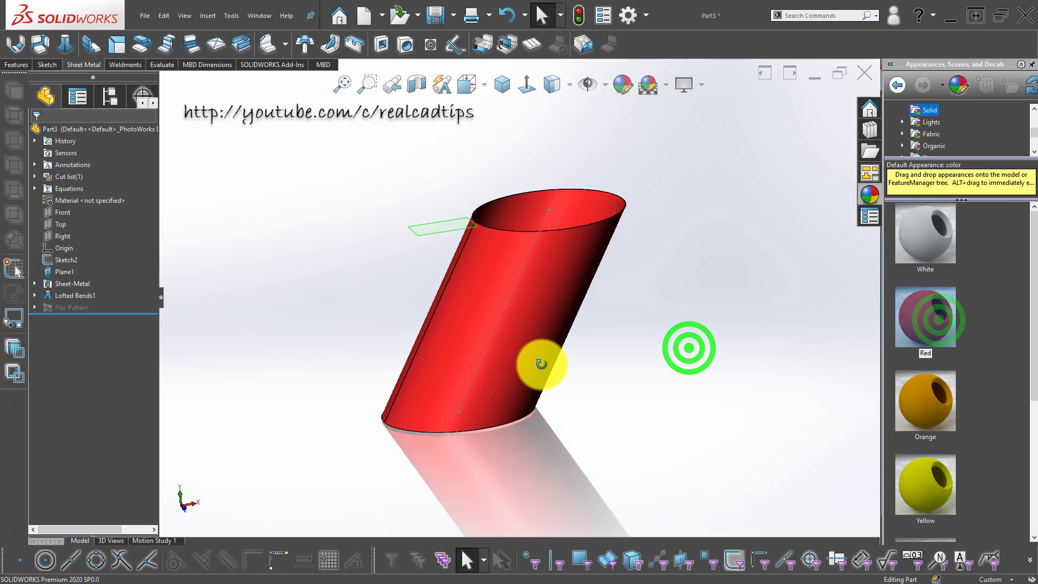
left_click(311, 333)
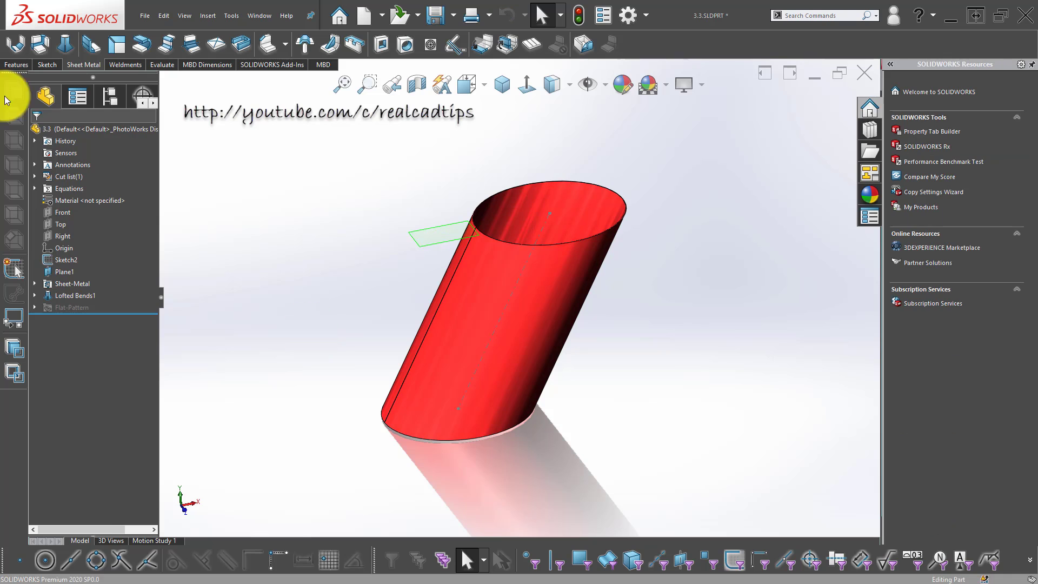
left_click(382, 15)
left_click(396, 48)
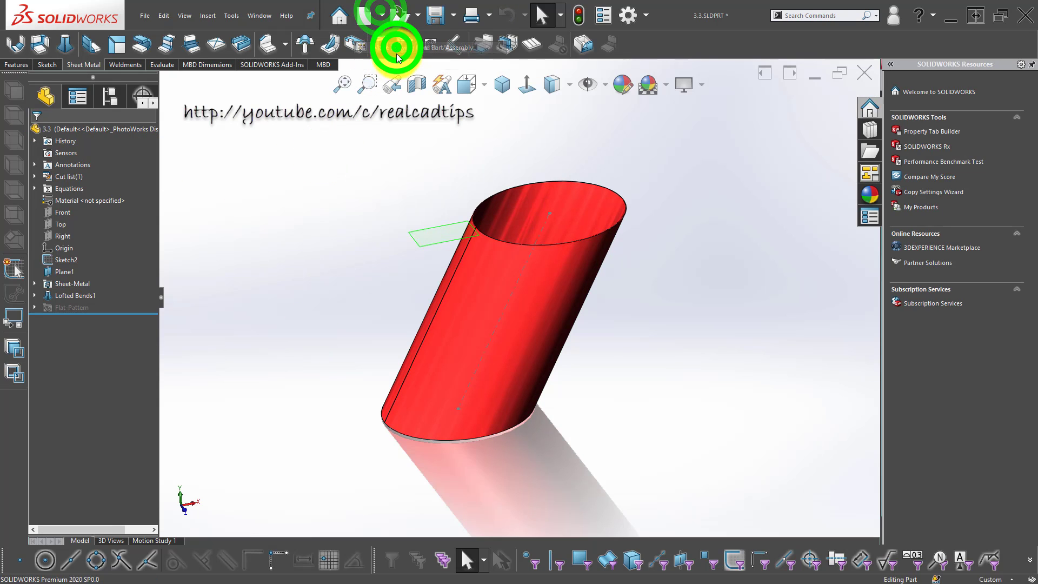
Accept the drawing template and place the tube's front view on the sheet
left_click(474, 333)
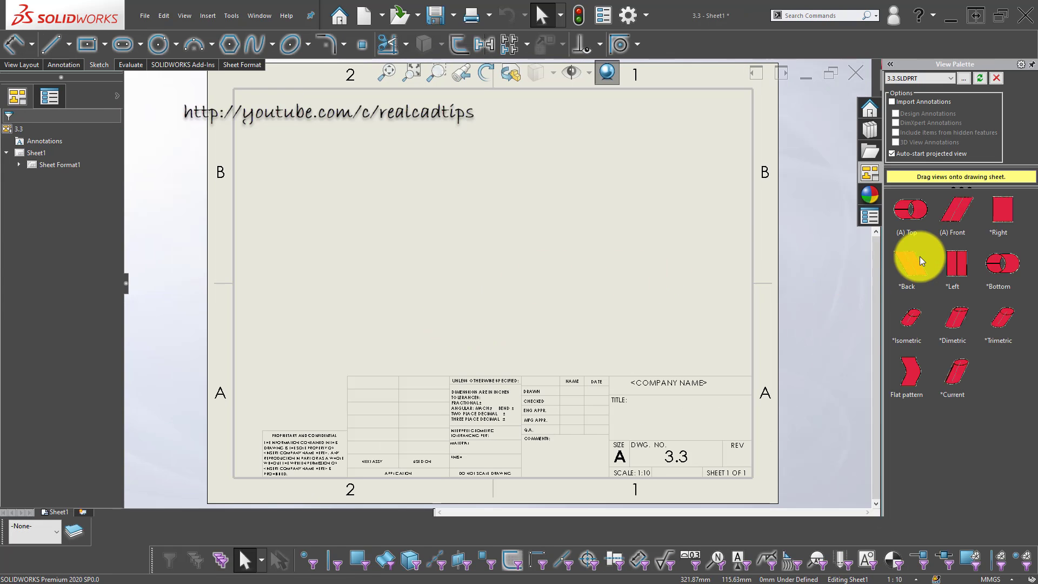
mouse_move(956, 208)
left_mouse_down()
mouse_move(378, 192)
mouse_move(385, 184)
left_mouse_up()
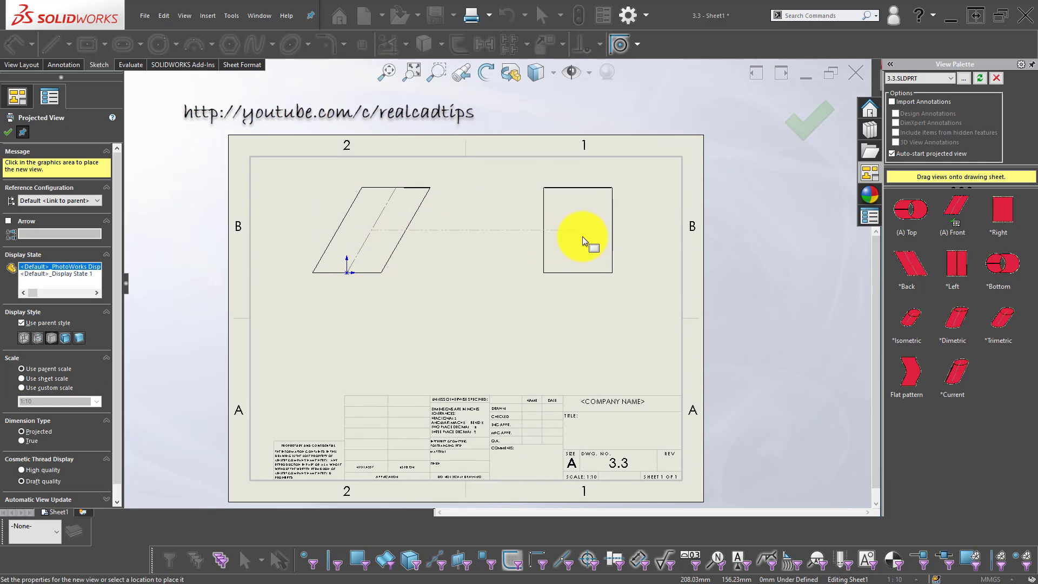
key("Escape")
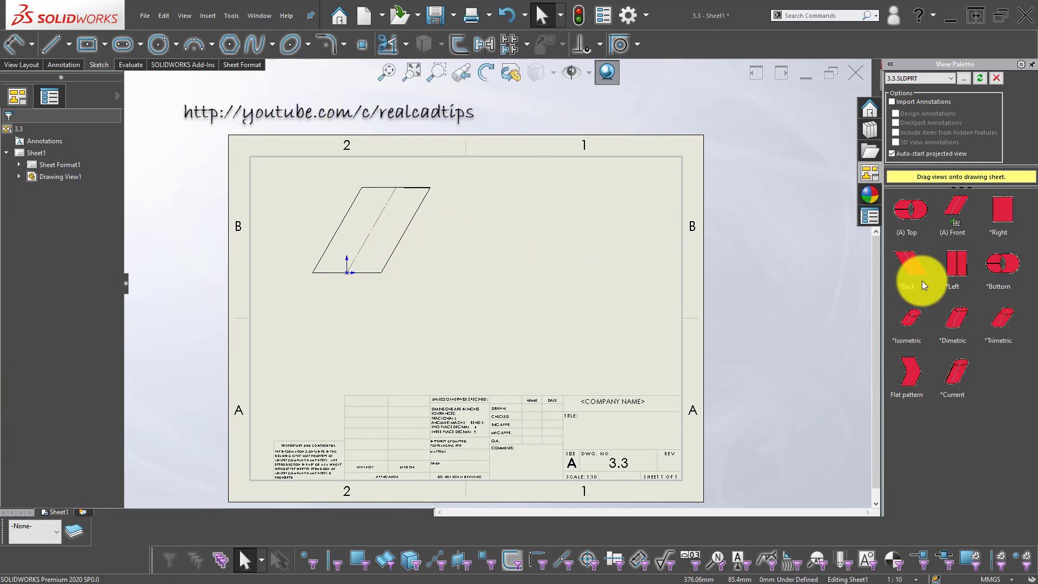
Place the flat pattern view at the sheet's right and move its bend note off the sheet
left_click(913, 377)
left_click_drag(584, 351, 585, 353)
left_click(589, 310)
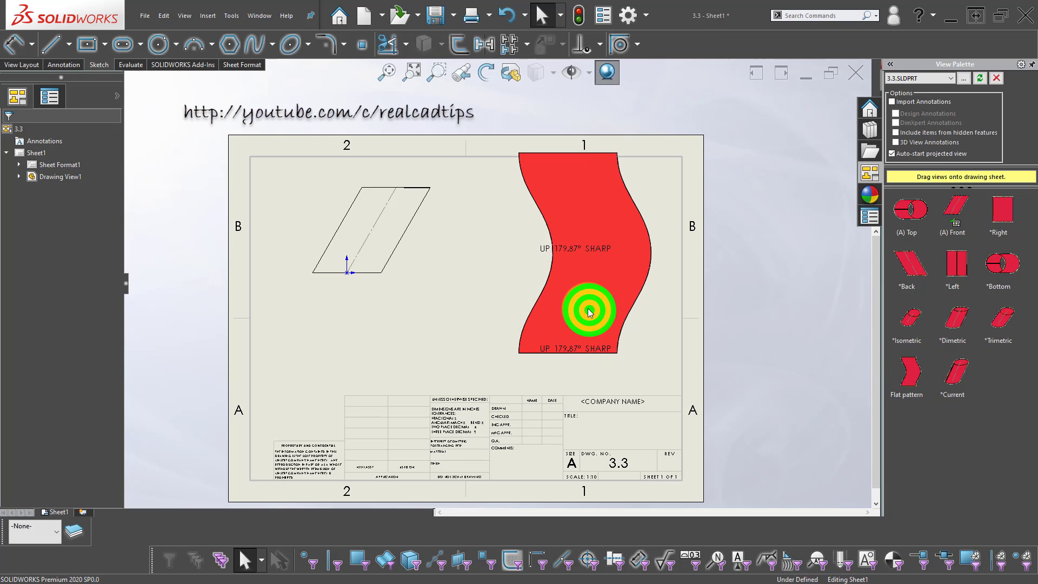
left_click(557, 150)
left_click_drag(597, 153, 808, 158)
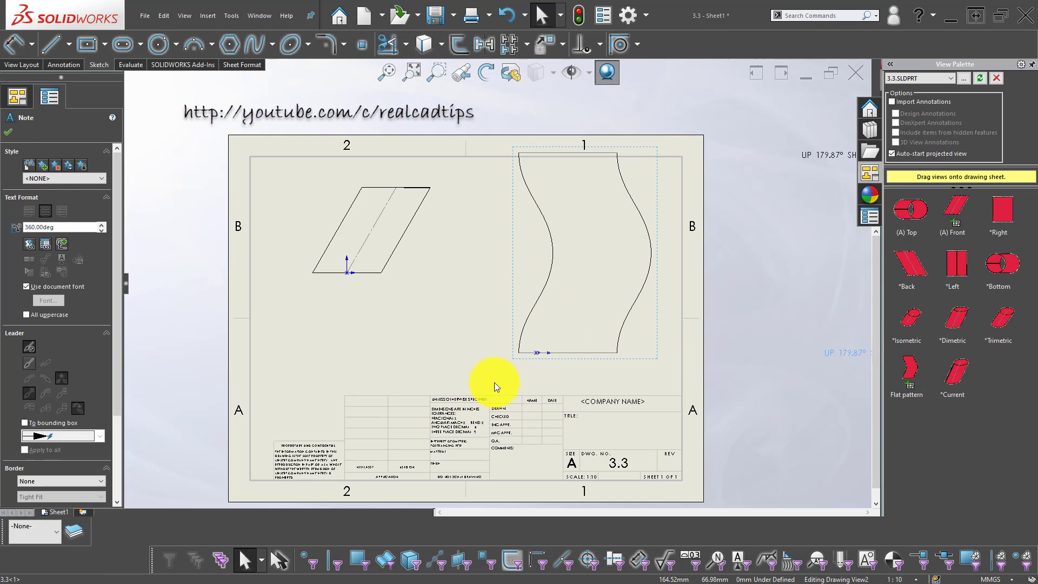
key("Escape")
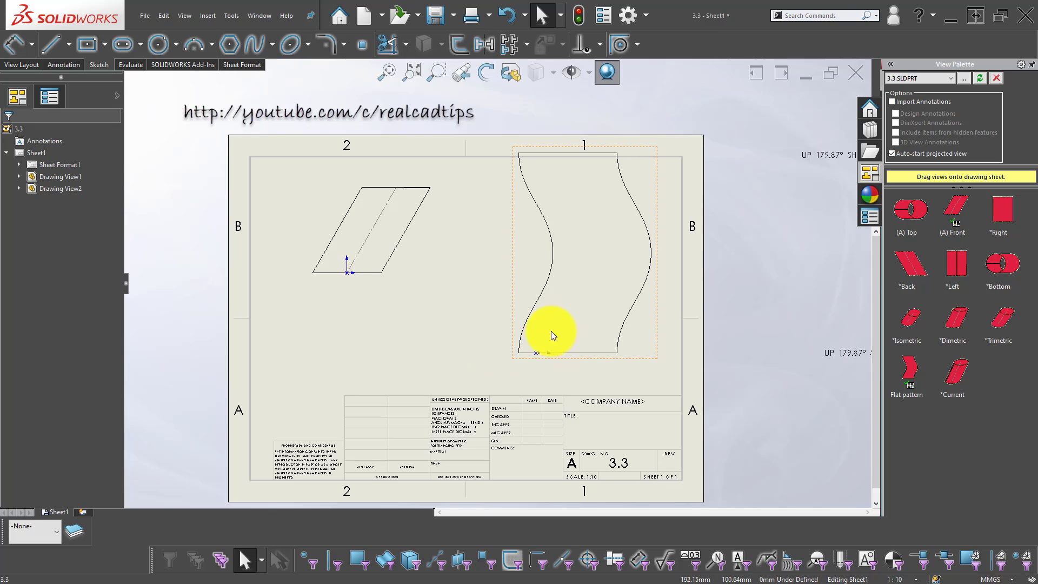
left_click(533, 361)
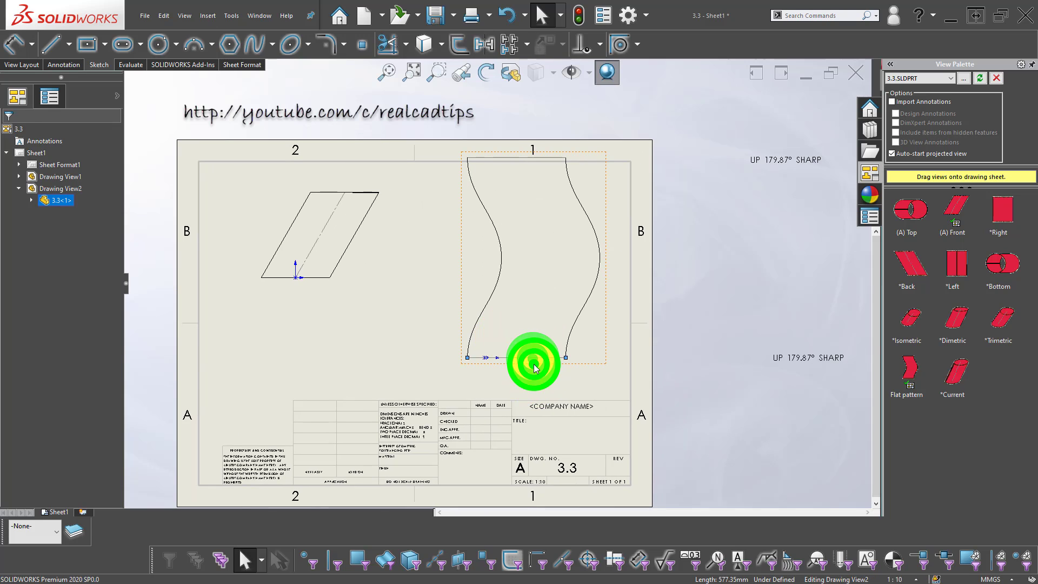
left_click(535, 366)
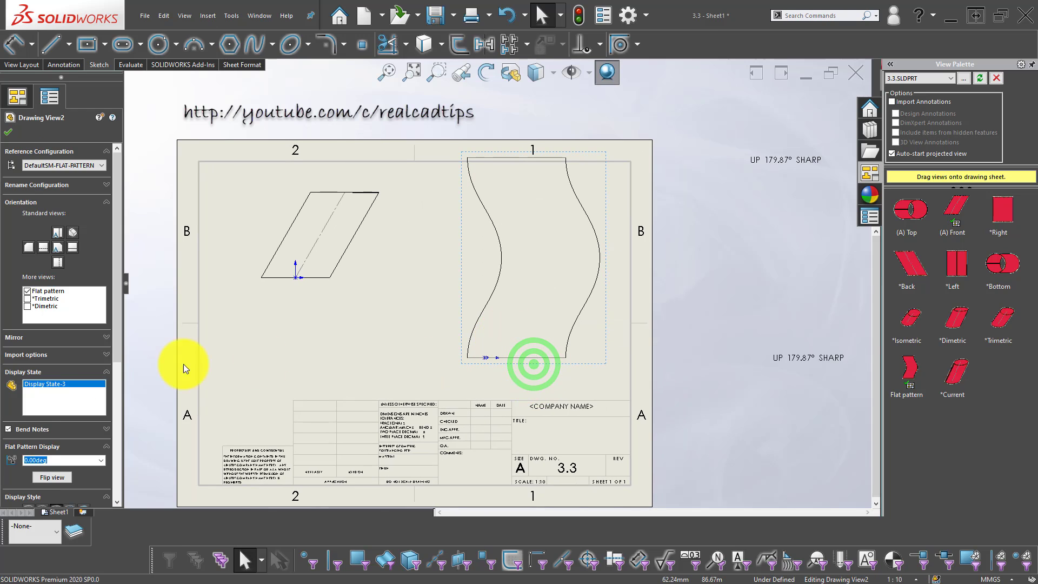
Rotate the flat pattern view 90° and move it to the sheet's top right
left_click(57, 463)
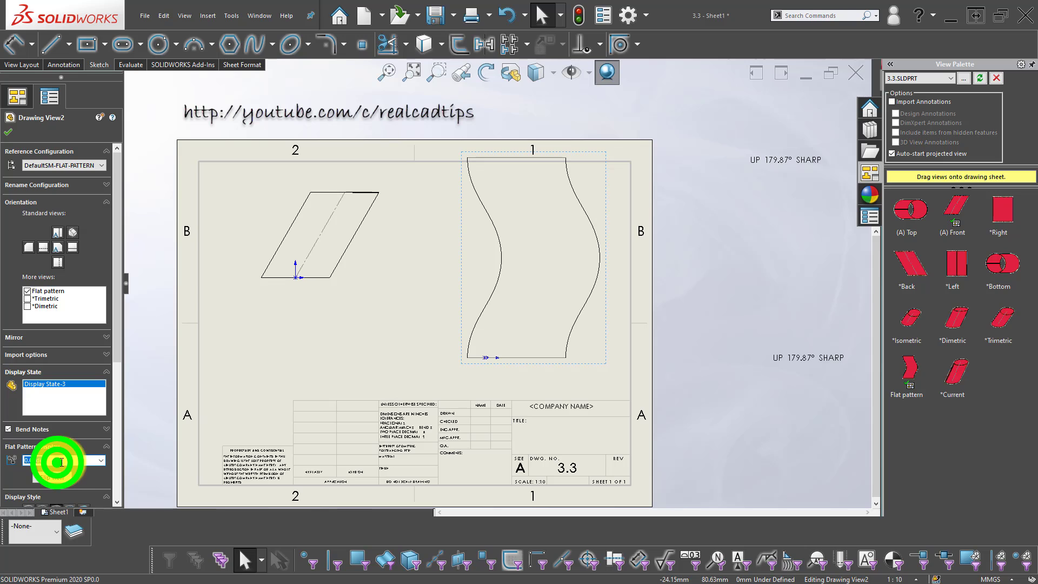
type("1")
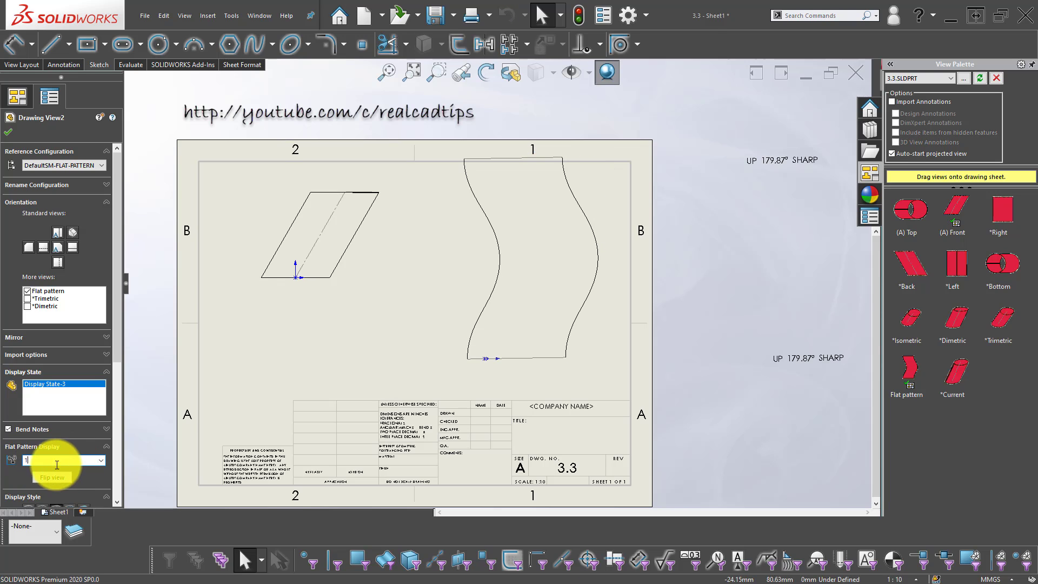
type("80")
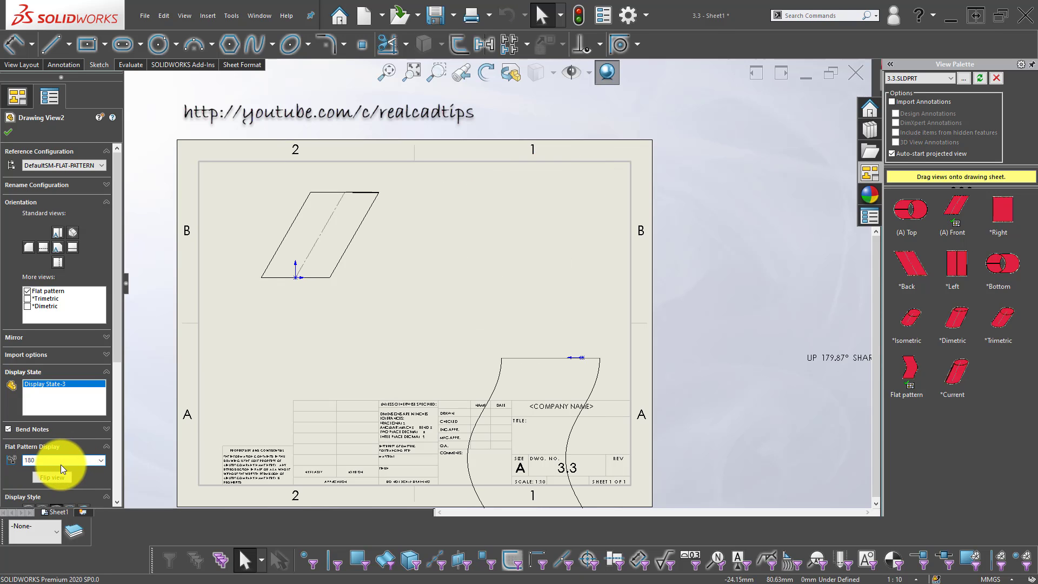
key("BackSpace")
key("BackSpace")
key("BackSpace")
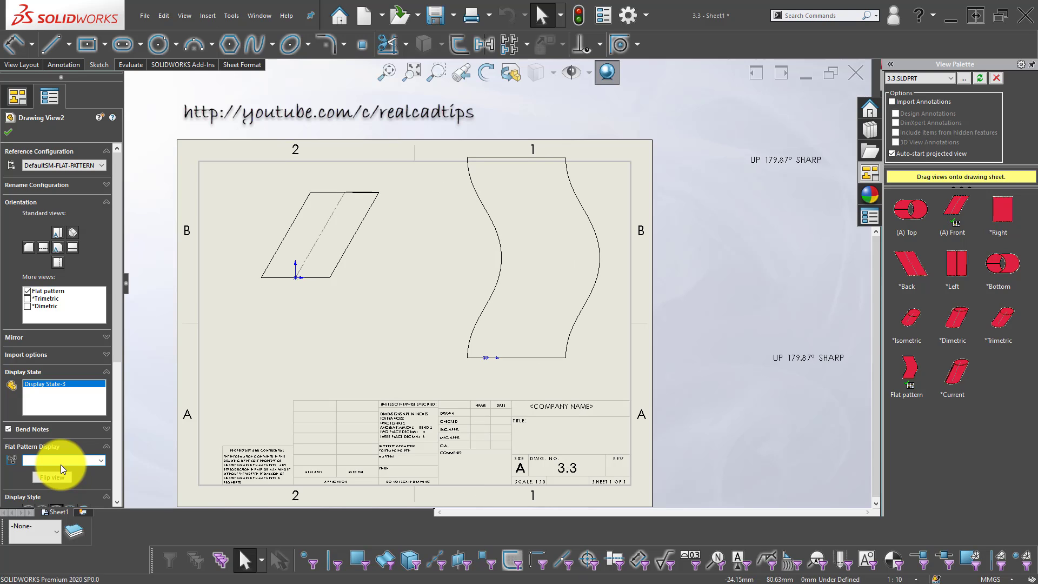
type("90")
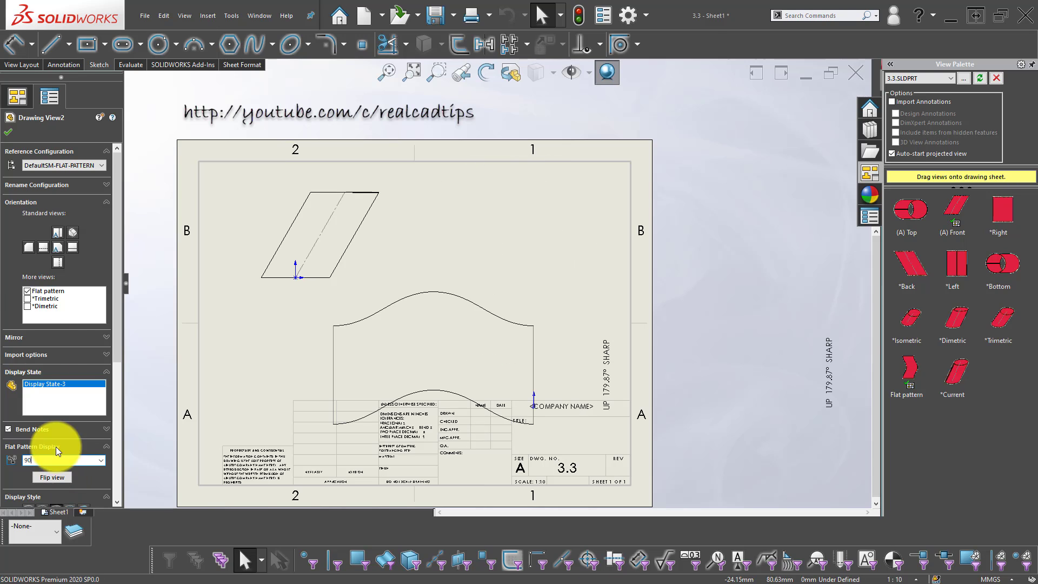
left_click(8, 130)
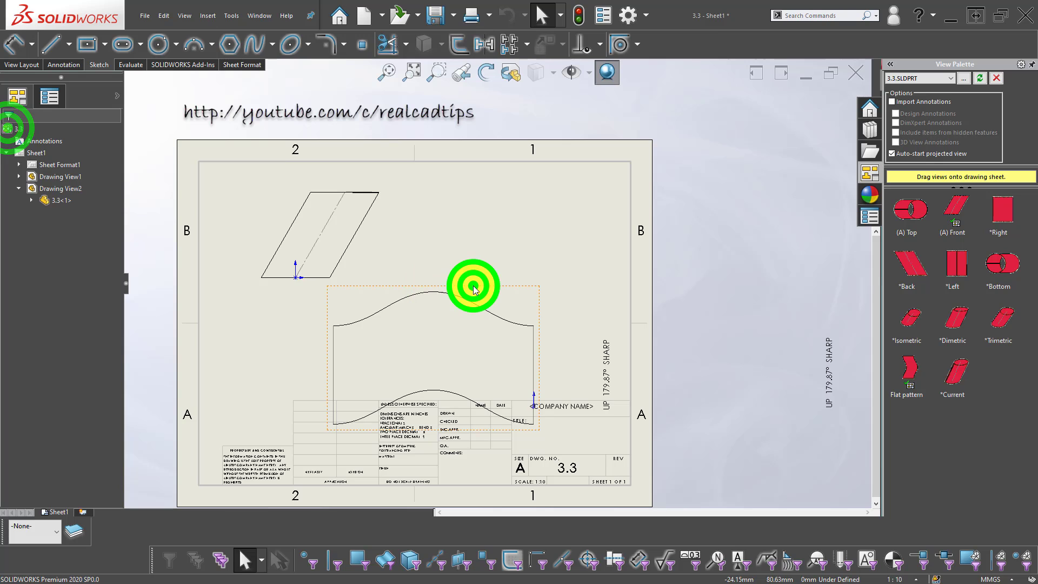
left_click_drag(474, 290, 553, 164)
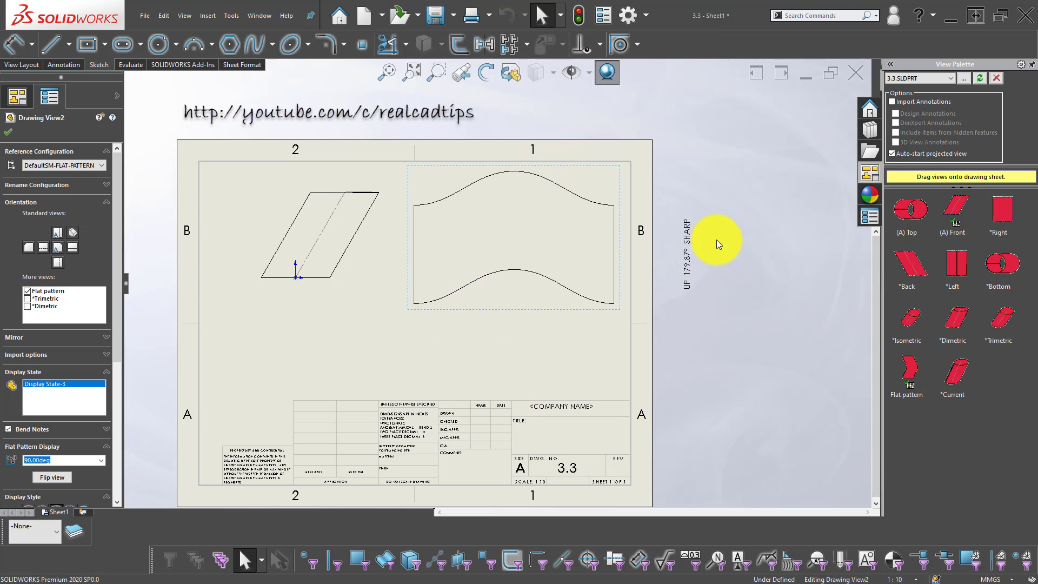
Move the UP 179.87° SHARP bend note off the sheet and close the view properties
left_click(684, 248)
left_click(704, 359)
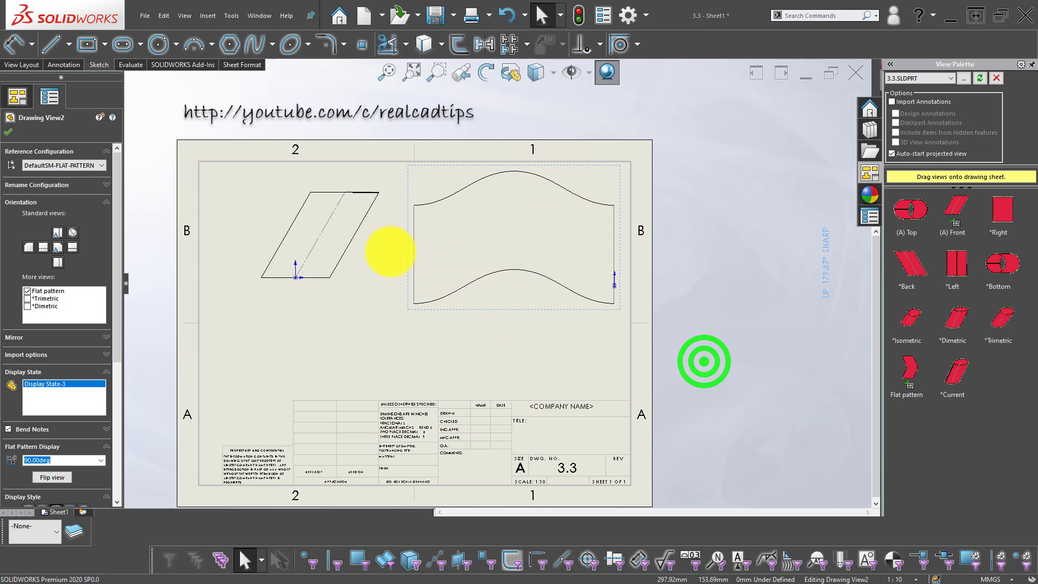
left_click(482, 310)
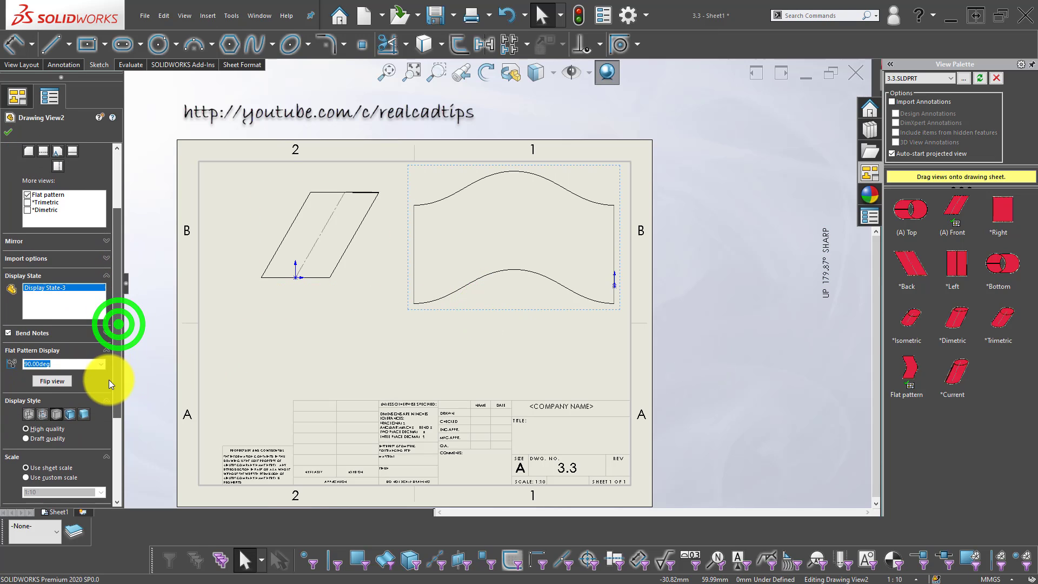
left_click_drag(120, 328, 105, 391)
left_click(304, 337)
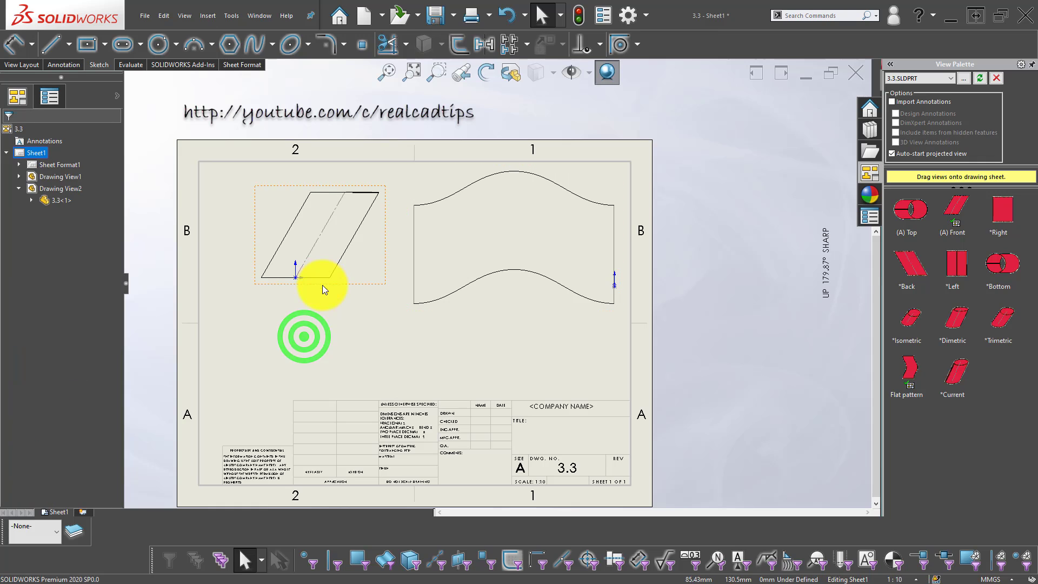
Reposition the slanted front view down and to the left on the sheet
left_click_drag(323, 284, 290, 304)
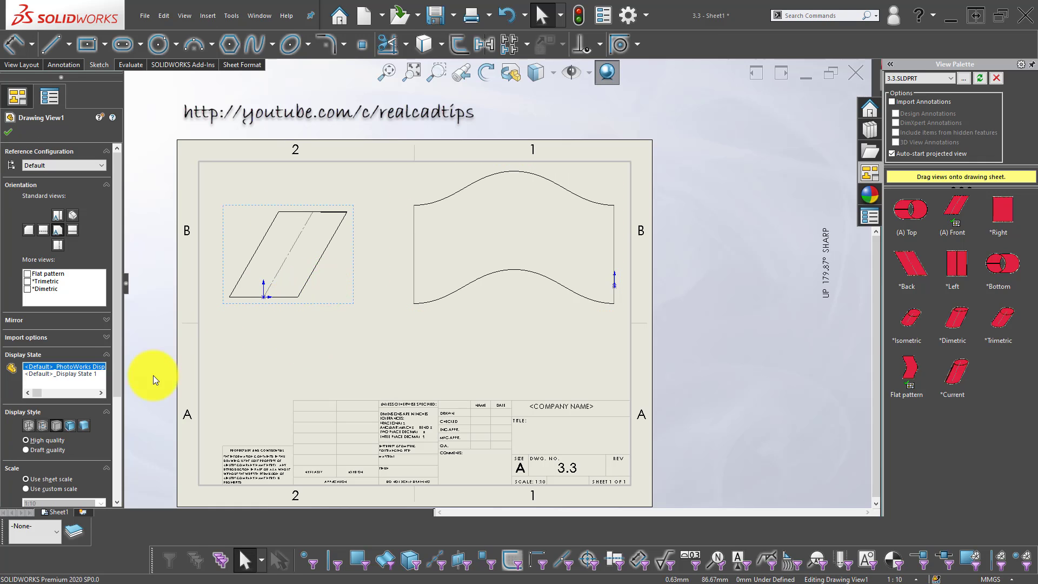
left_click_drag(116, 362, 113, 405)
left_click(404, 340)
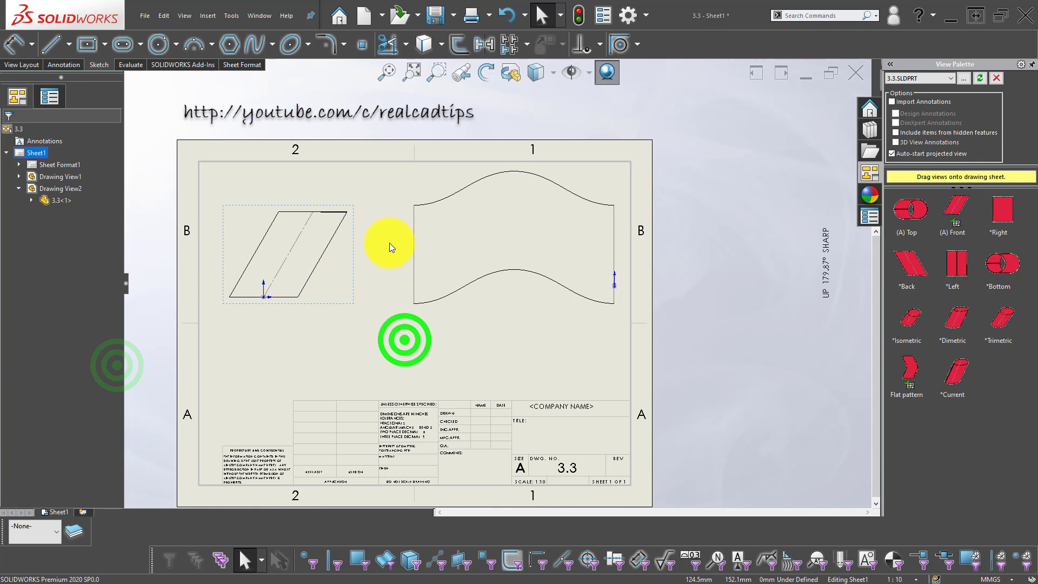
scroll(391, 241, "up", 1)
left_click_drag(306, 323, 319, 313)
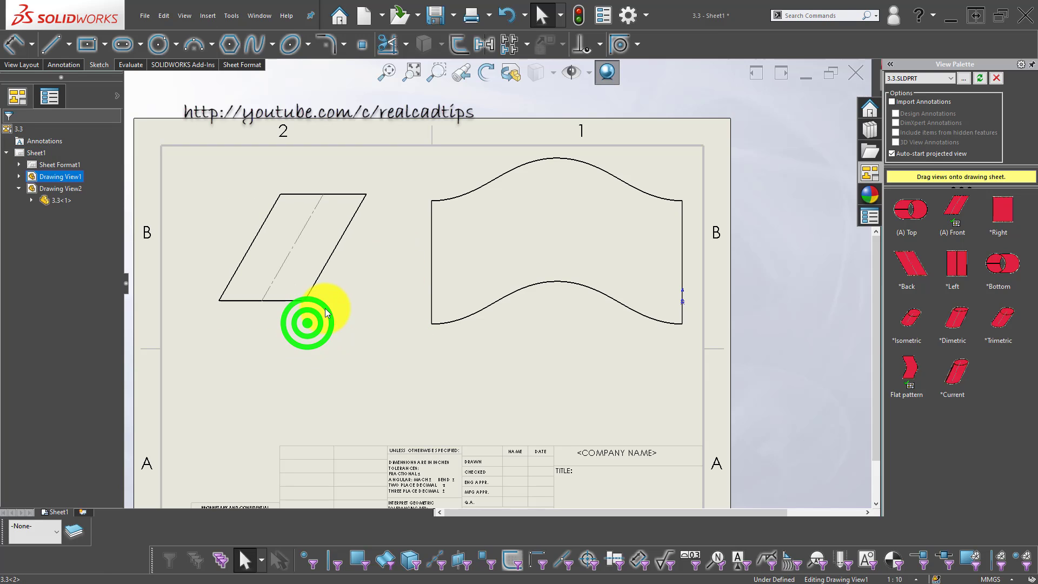
left_click(532, 370)
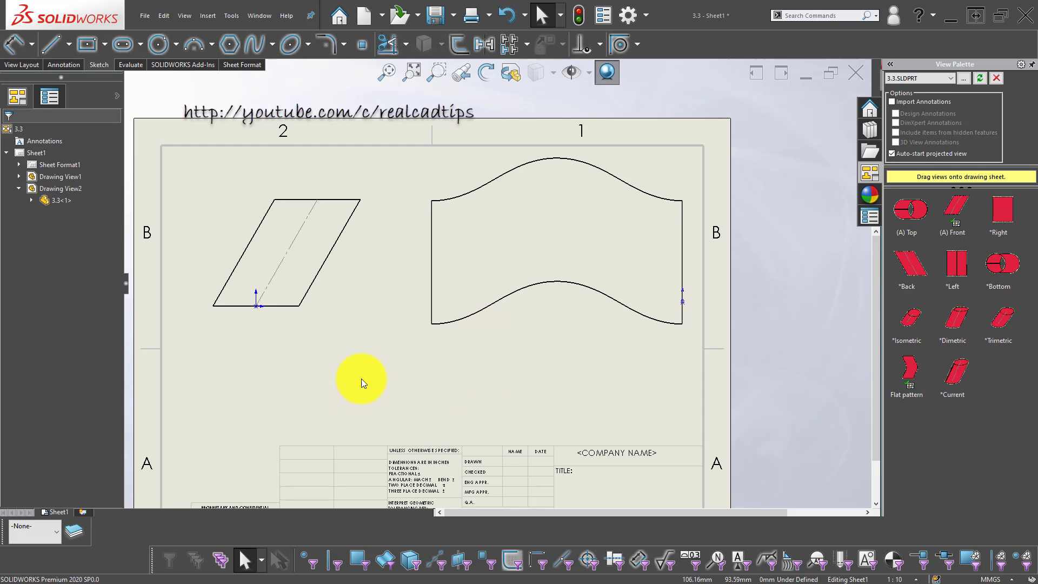
Place an isometric view of the tube below the slanted view
scroll(356, 355, "up", 2)
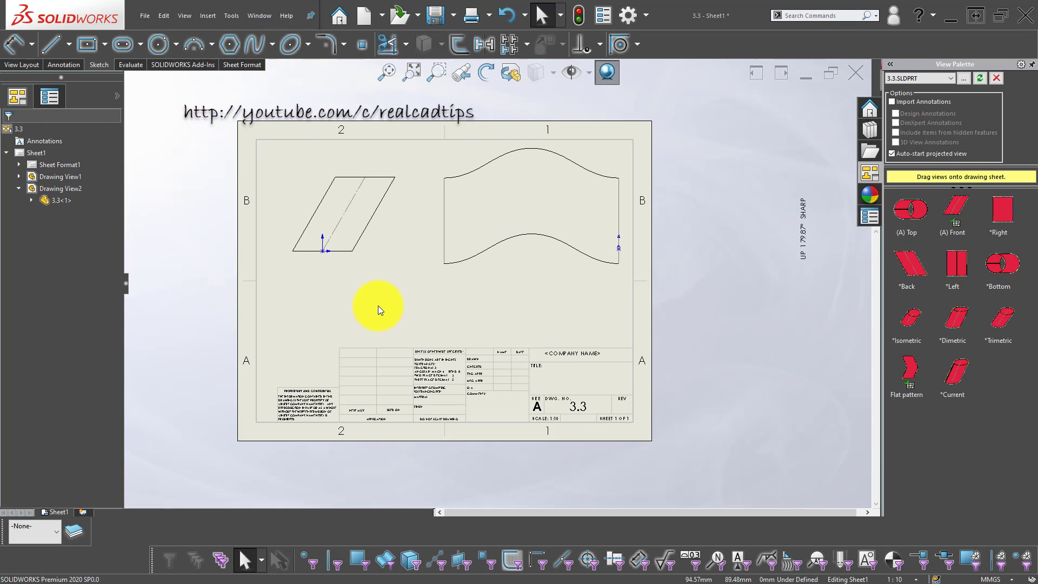
scroll(378, 306, "down", 2)
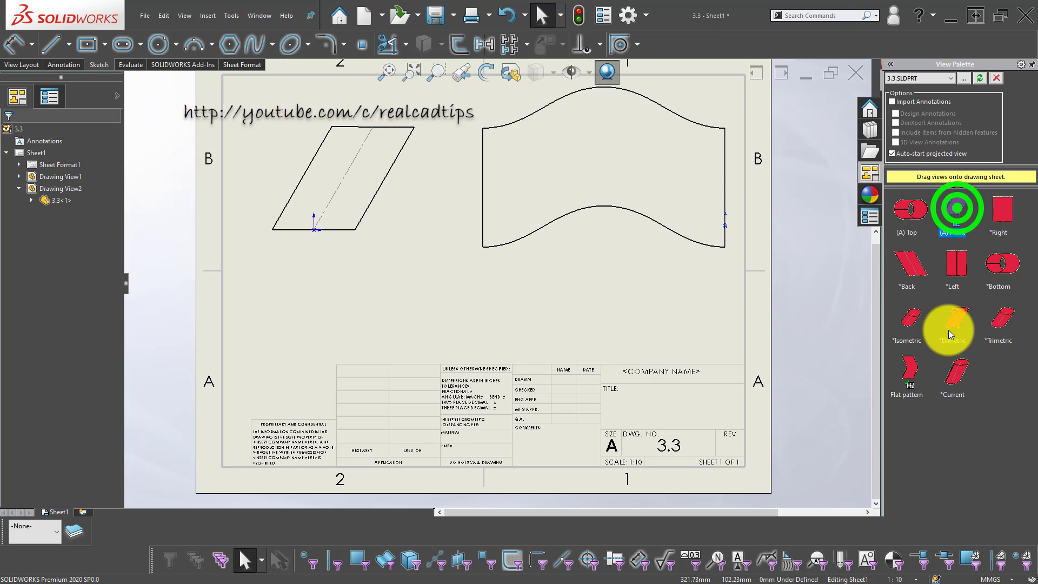
left_click_drag(912, 328, 367, 313)
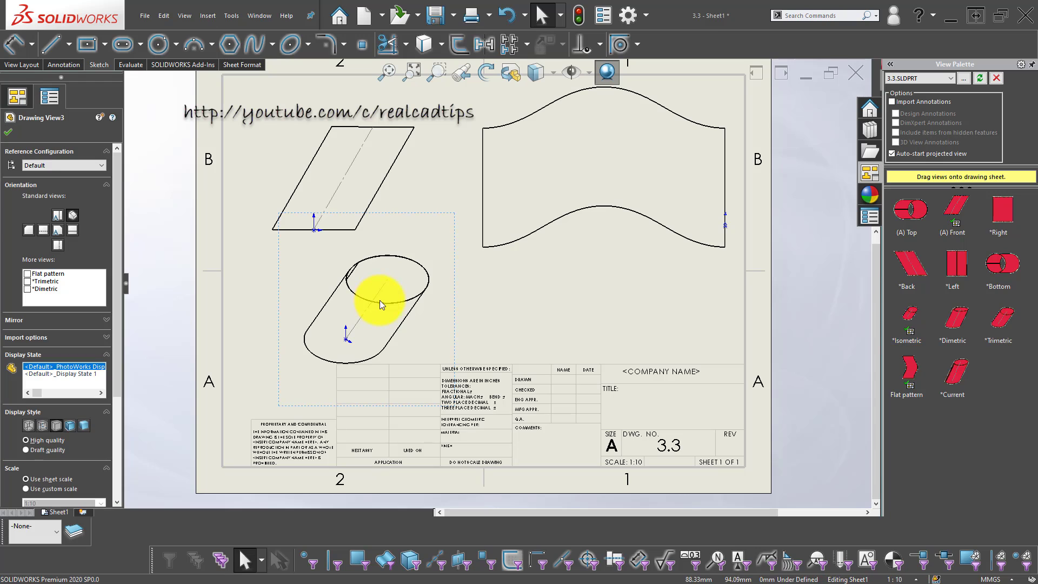
key("Escape")
scroll(474, 265, "up", 2)
left_click(404, 226)
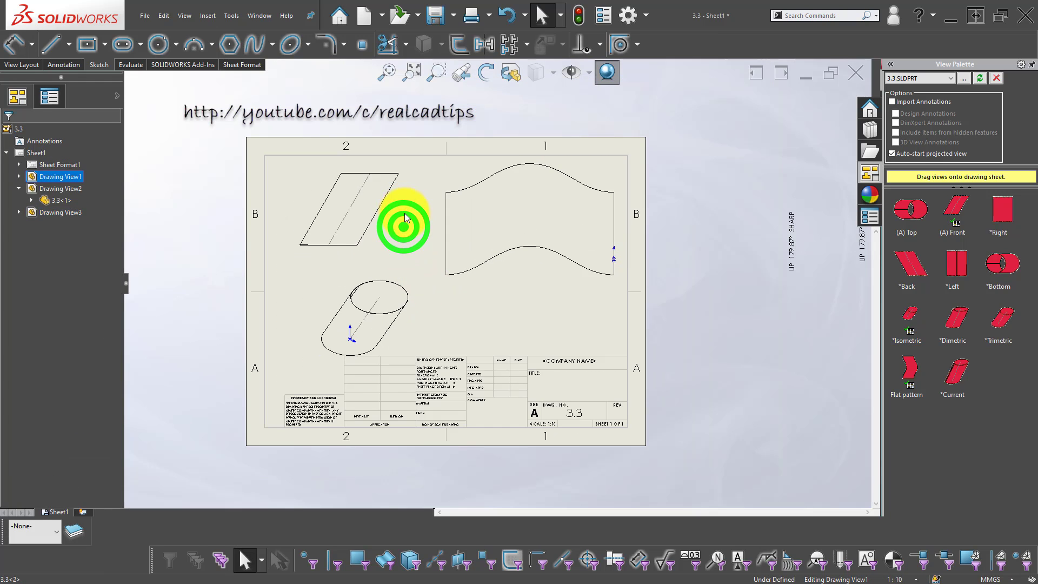
left_click(394, 239)
left_click(576, 72)
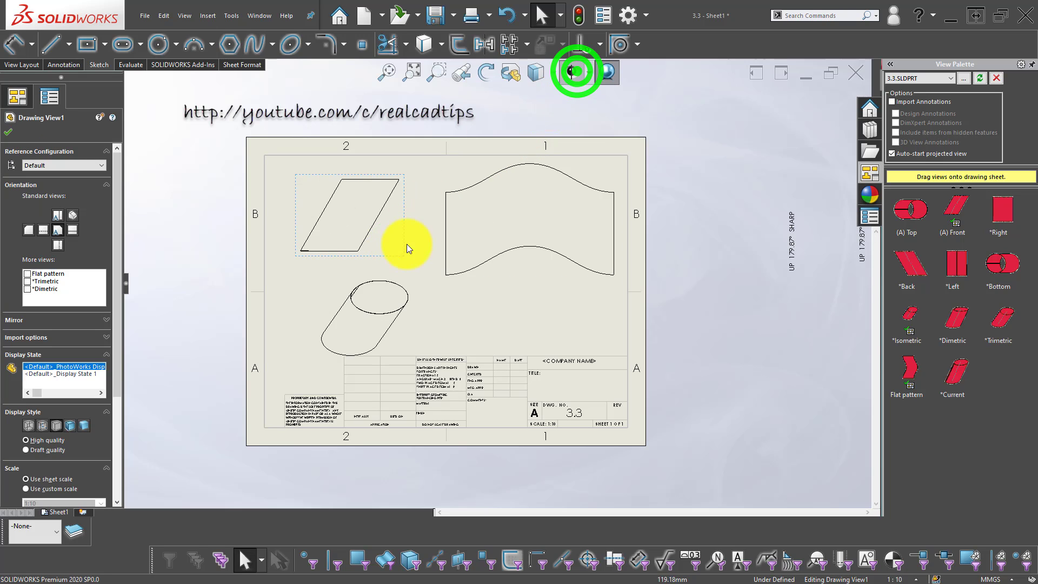
Set the slanted, isometric and flat pattern views to shaded red display
left_click(390, 238)
left_click(71, 426)
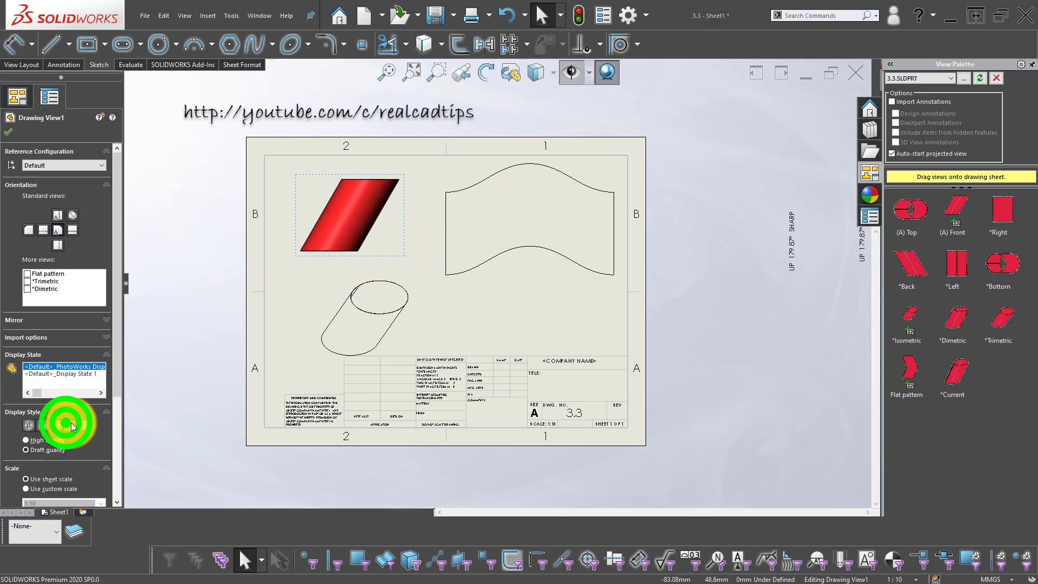
left_click(409, 320)
left_click(71, 427)
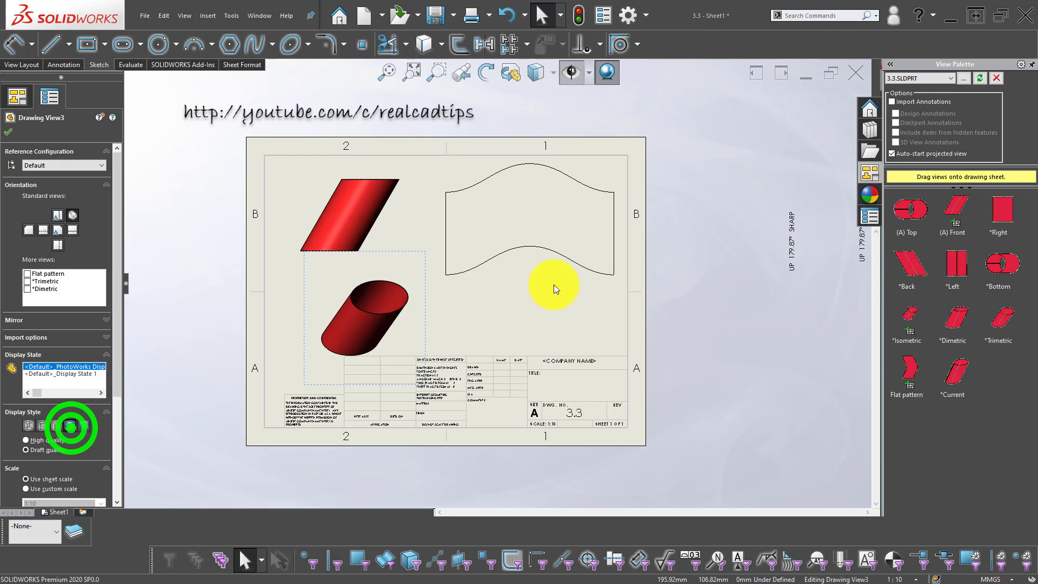
left_click(563, 276)
left_click(116, 335)
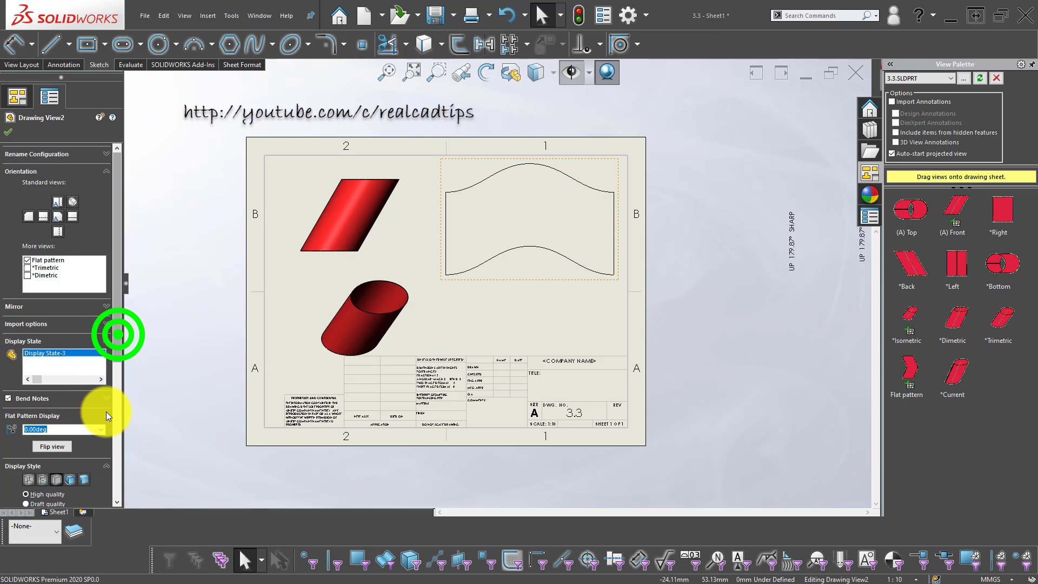
left_click(70, 347)
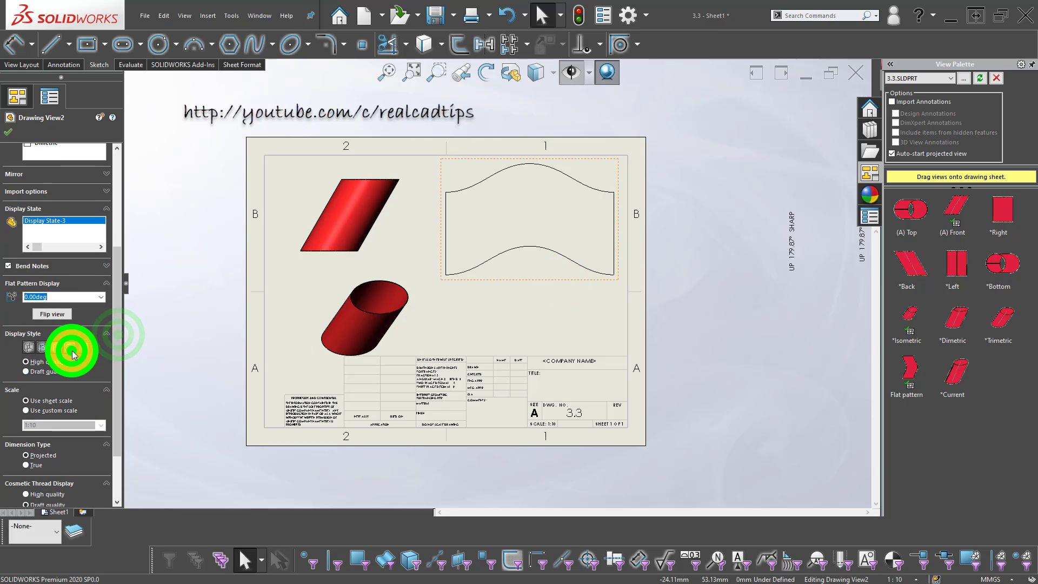
Rotate the lower tube view in 3D so it stands upright with its open top visible
left_click(416, 296)
scroll(367, 341, "down", 2)
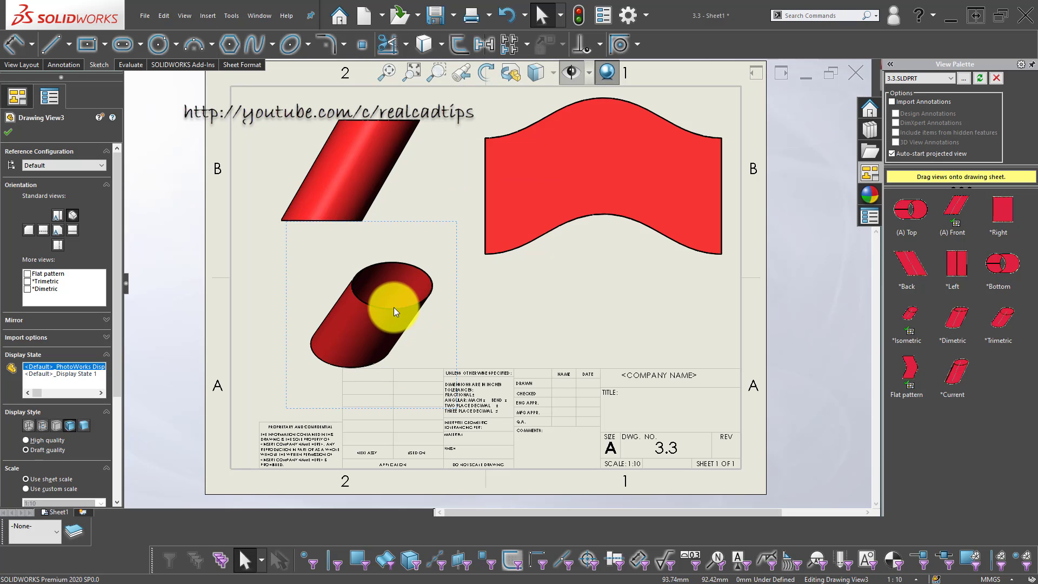
left_click(509, 73)
mouse_move(421, 277)
left_mouse_down()
mouse_move(457, 266)
mouse_move(408, 259)
mouse_move(455, 290)
mouse_move(448, 333)
mouse_move(417, 287)
mouse_move(447, 300)
mouse_move(378, 330)
mouse_move(371, 350)
mouse_move(398, 343)
mouse_move(395, 389)
mouse_move(378, 336)
mouse_move(379, 371)
mouse_move(384, 352)
left_mouse_up()
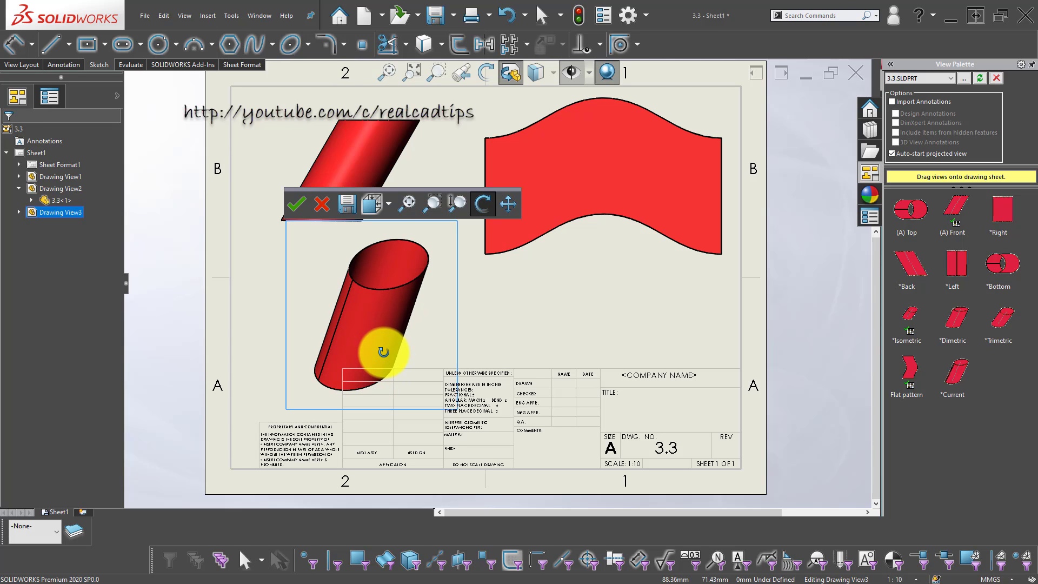
Keep the new 3D orientation, then drag the slanted, flat pattern and rotated tube views into place
left_click(296, 204)
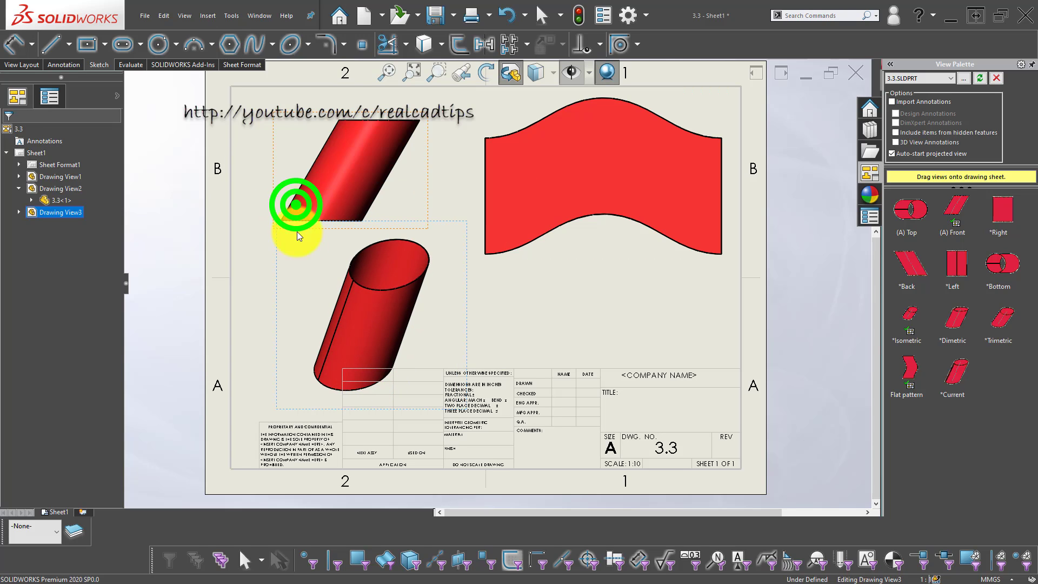
scroll(488, 329, "up", 3)
scroll(437, 349, "down", 2)
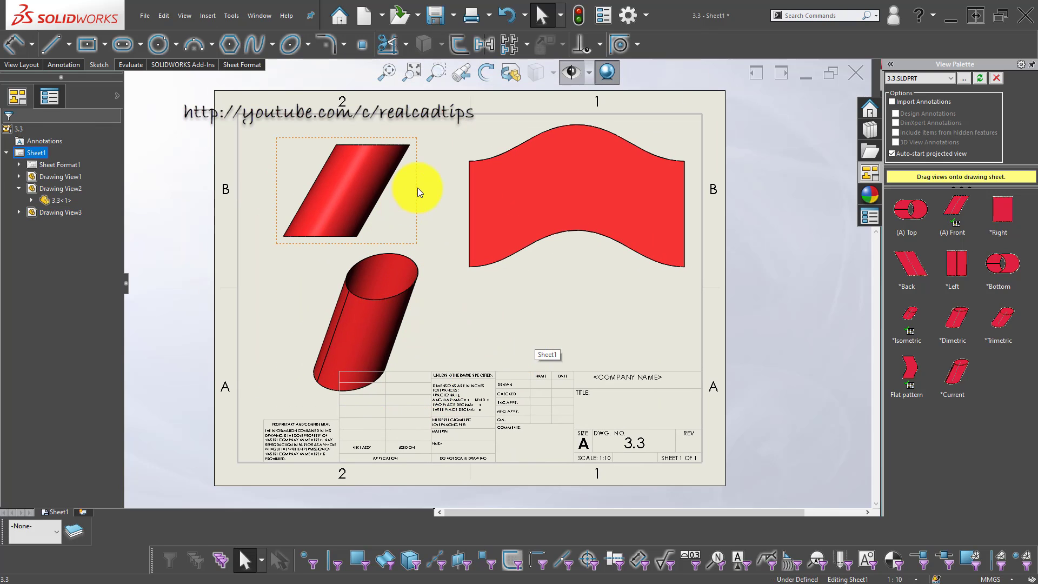
left_click_drag(418, 189, 408, 180)
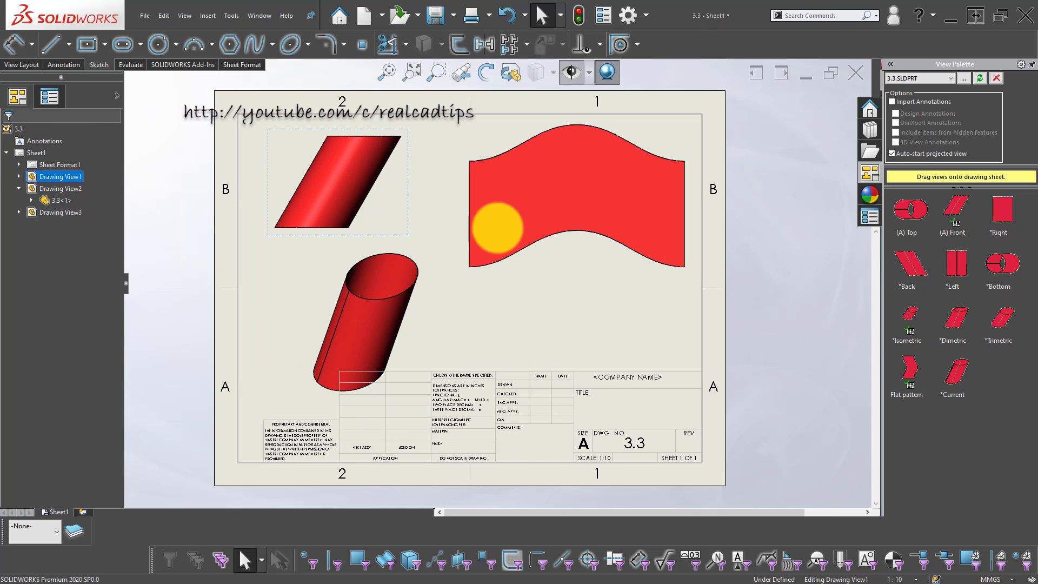
left_click_drag(595, 271, 598, 264)
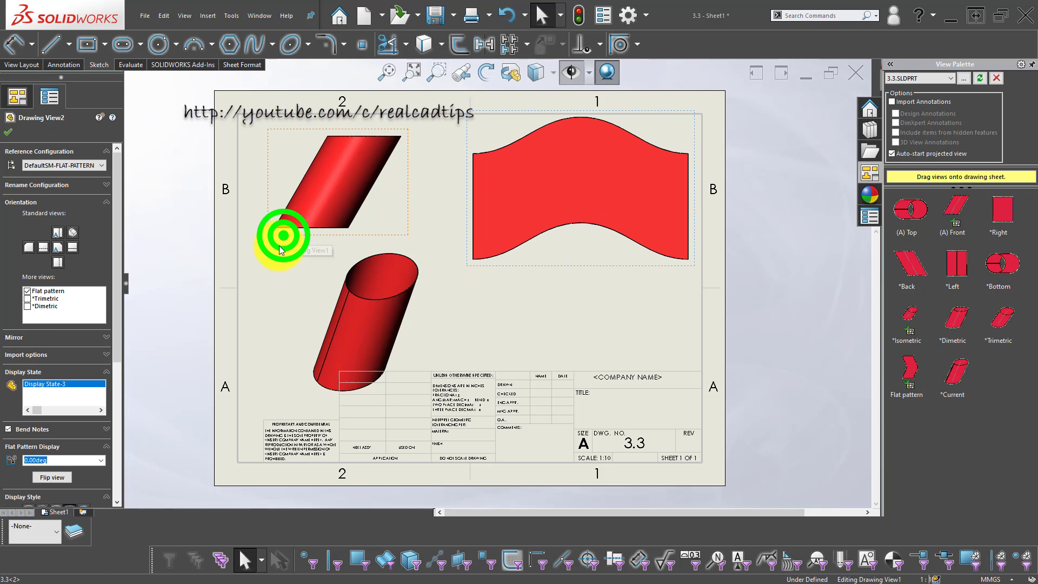
left_click(529, 323)
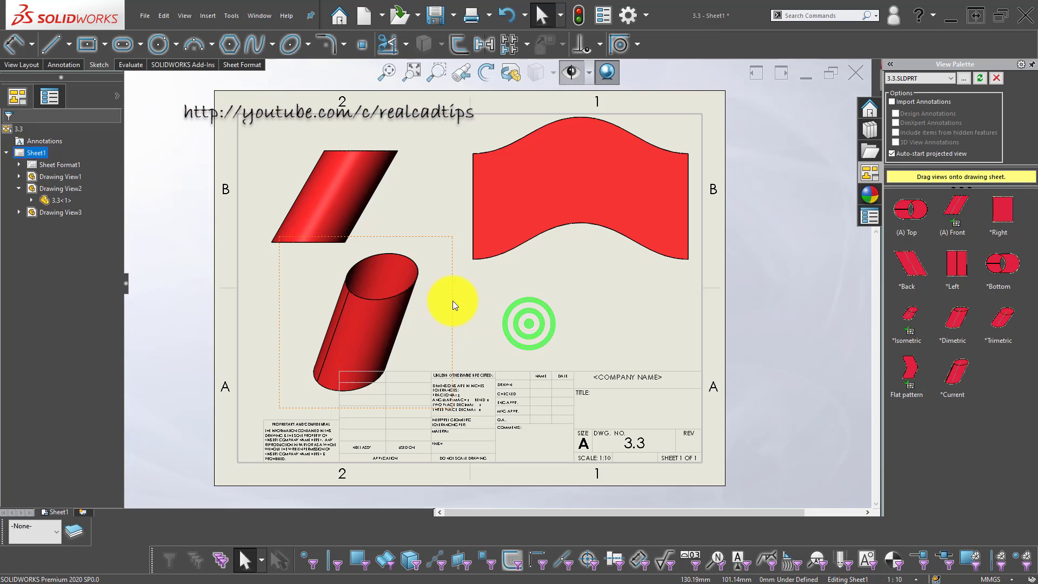
left_click_drag(453, 301, 430, 320)
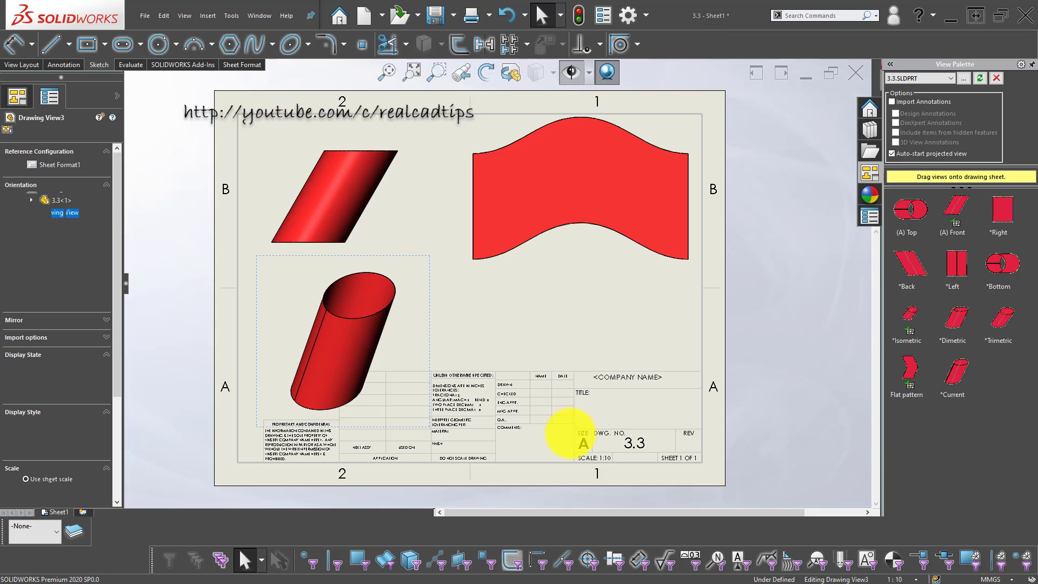
left_click(779, 335)
middle_click_drag(554, 359, 575, 375)
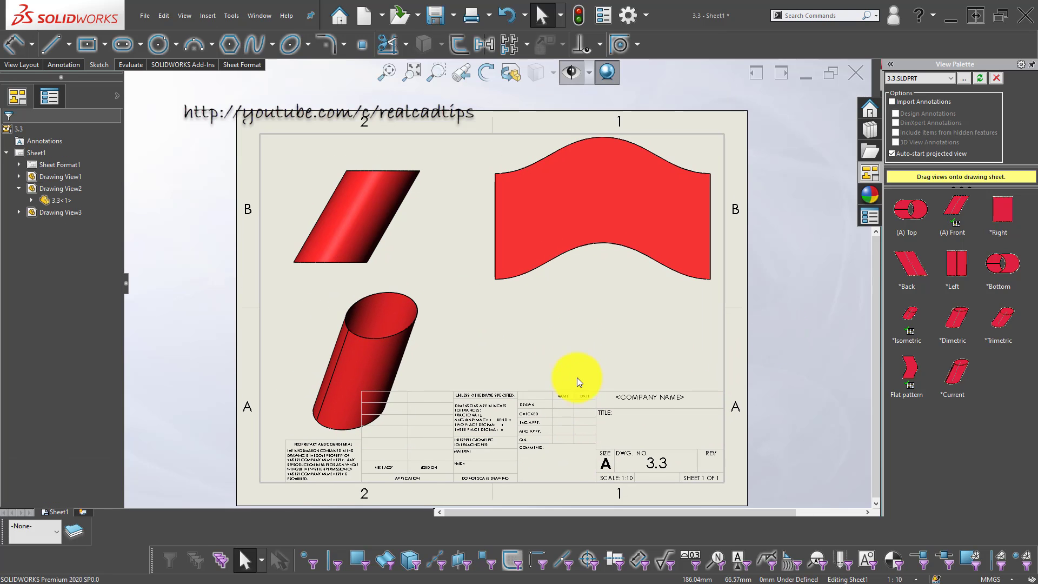
left_click(336, 273)
scroll(343, 266, "down", 3)
scroll(343, 266, "down", 2)
Open the tube part and re-apply the Lofted Bends1 feature with 2 bend lines
left_click(366, 234)
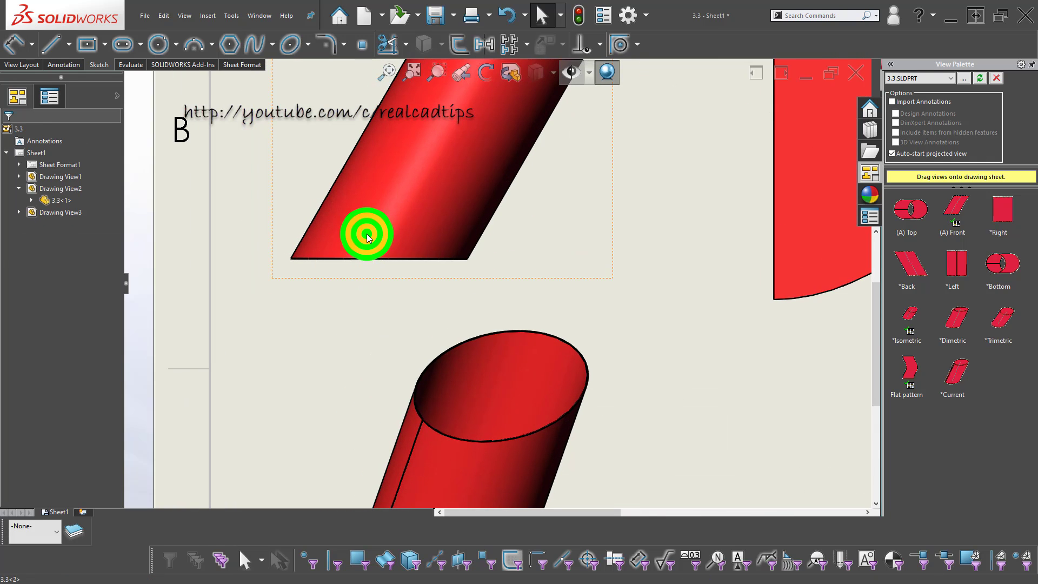
left_click(389, 203)
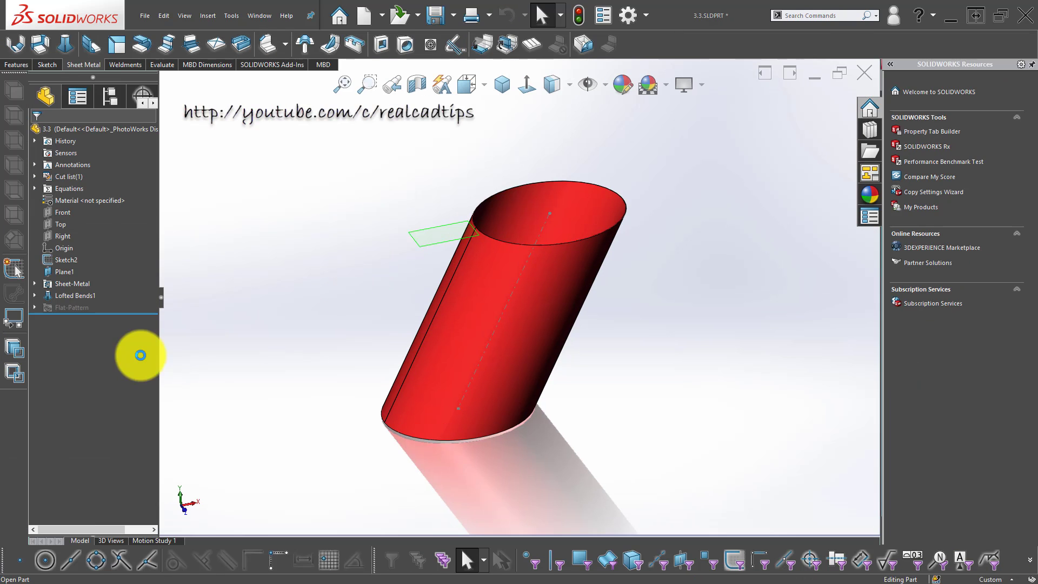
left_click(56, 292)
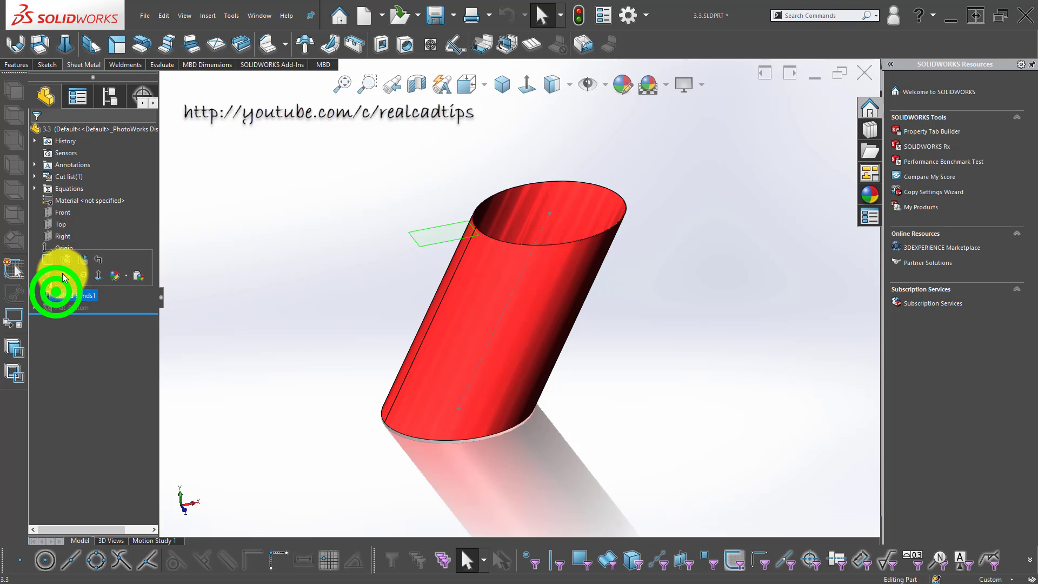
left_click(69, 258)
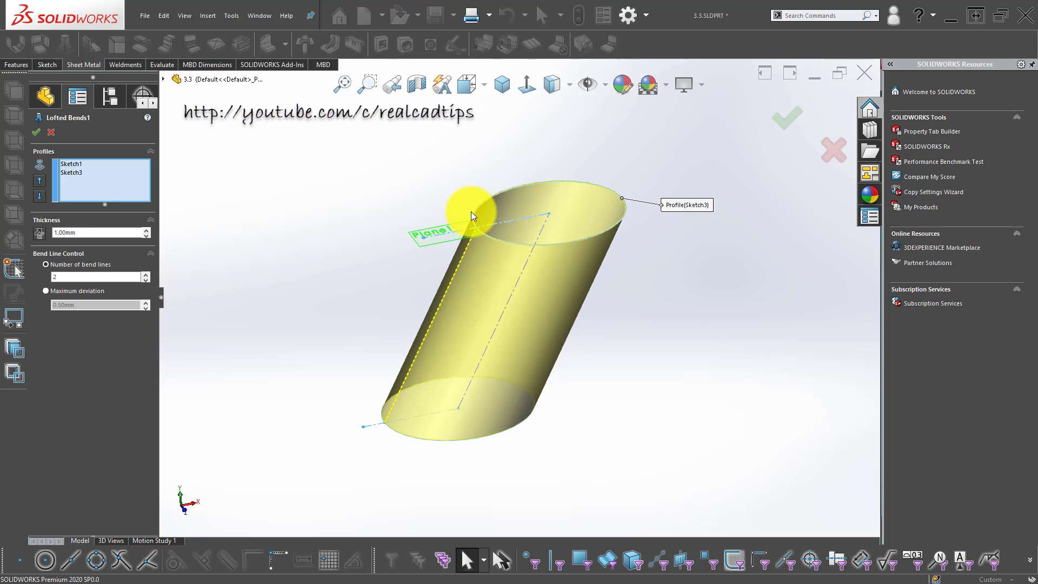
scroll(476, 215, "down", 3)
scroll(497, 249, "down", 4)
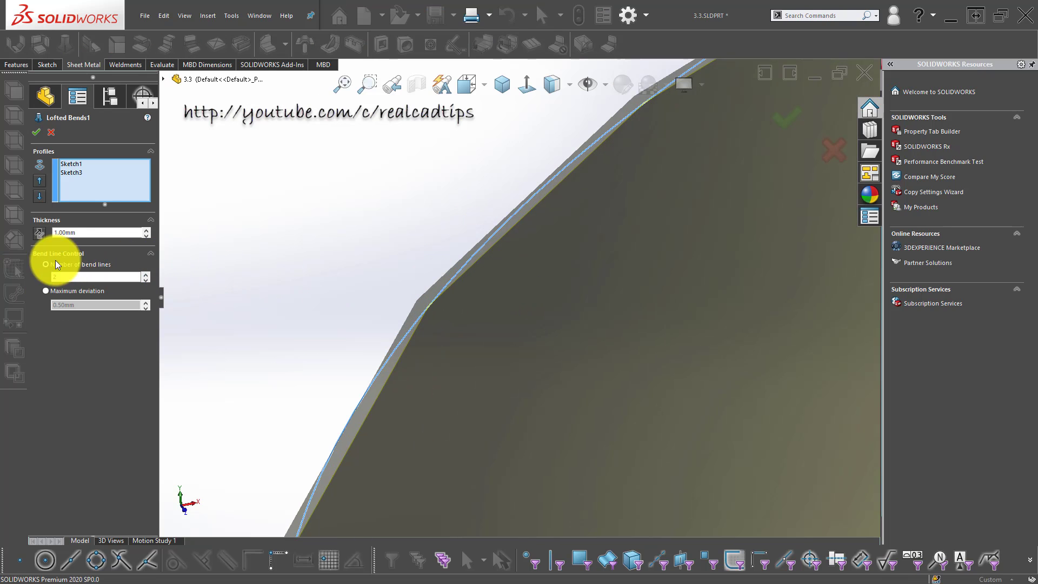
scroll(727, 216, "up", 3)
scroll(790, 121, "up", 2)
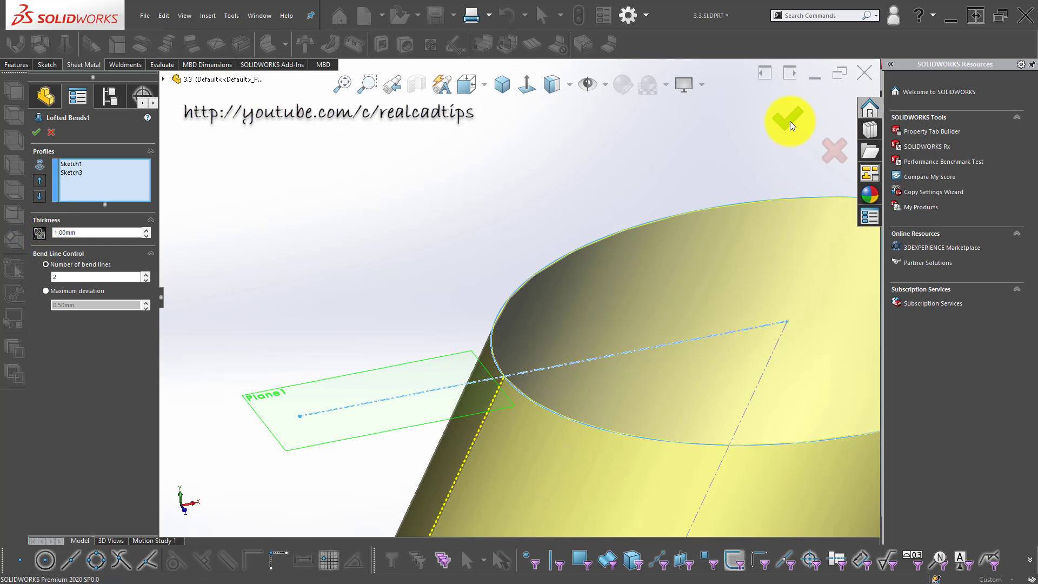
left_click(483, 198)
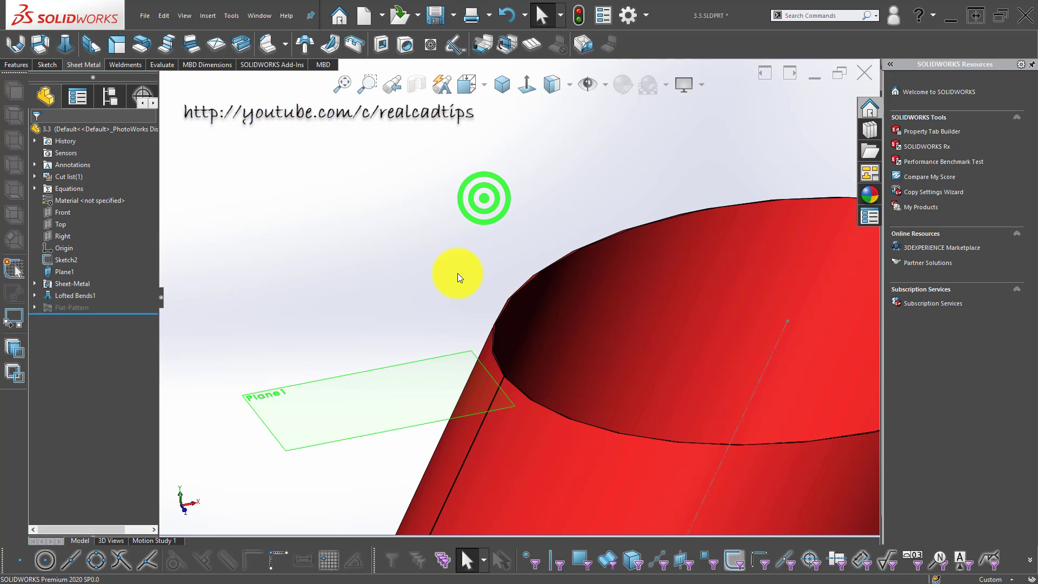
Return to the 3.3 drawing and dismiss the bend accuracy warning so the views update
left_click(864, 71)
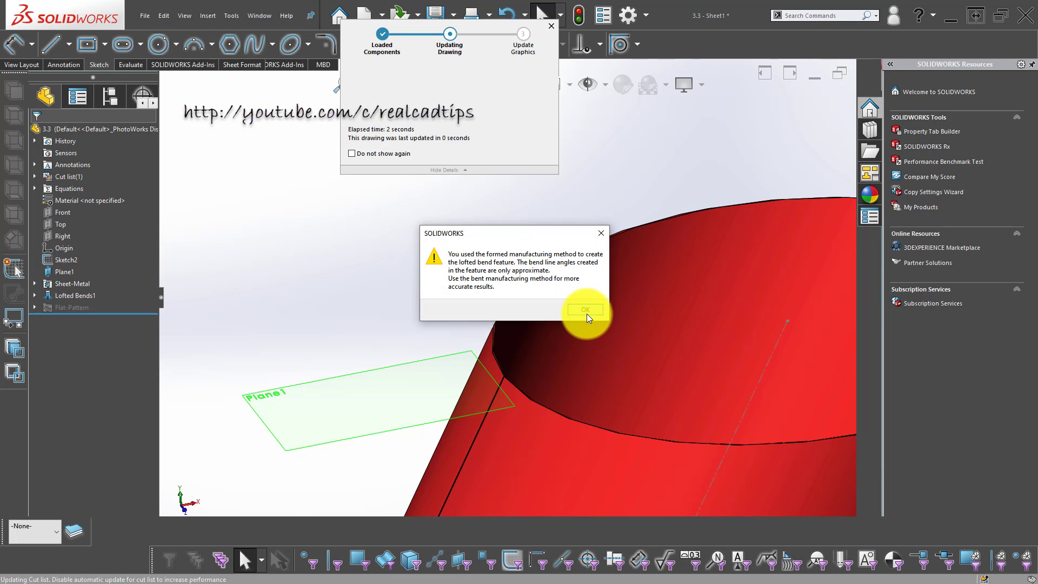
left_click(588, 313)
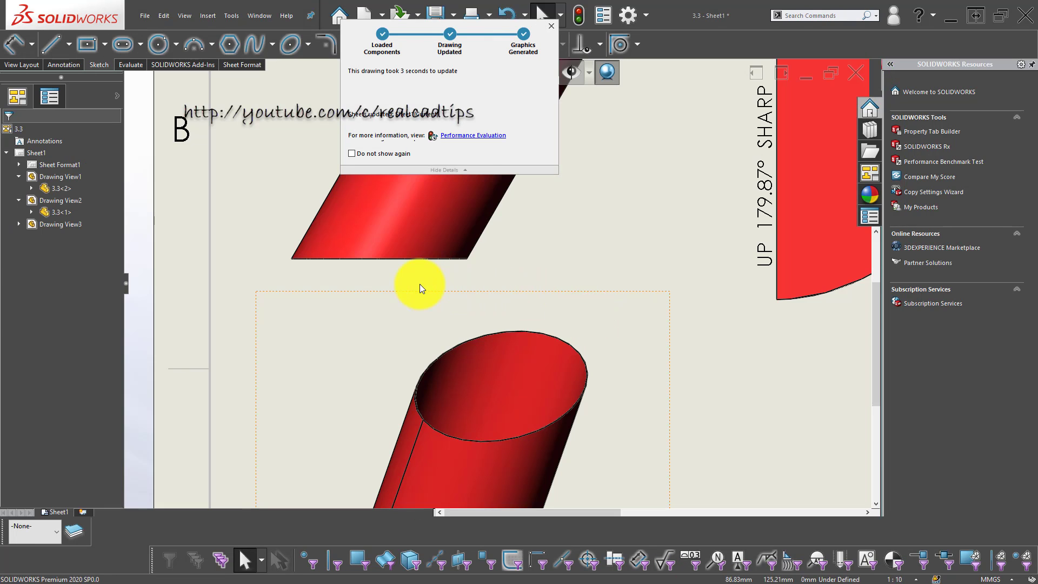
scroll(520, 238, "up", 2)
left_click(548, 239)
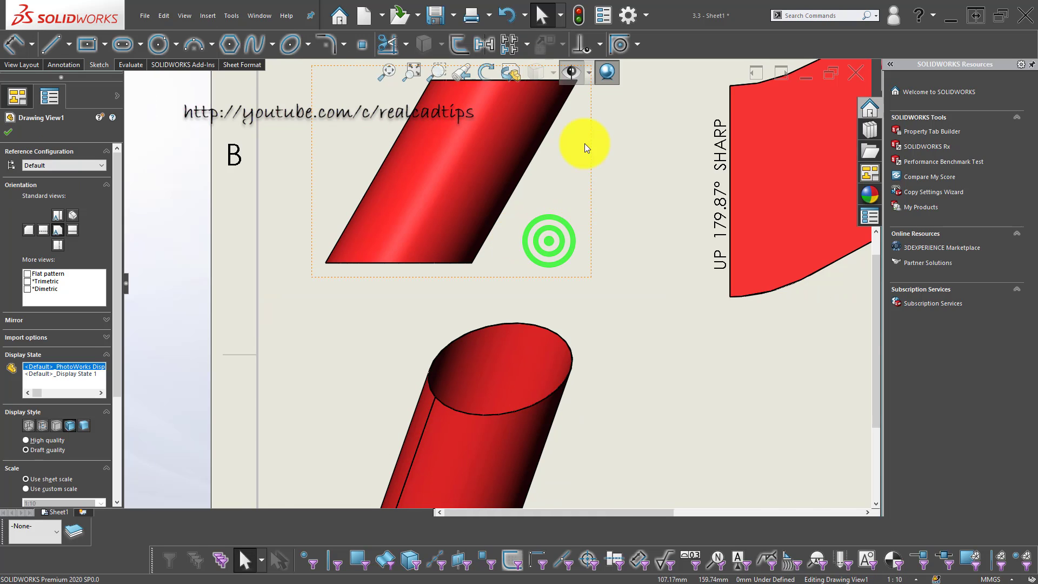
left_click(631, 282)
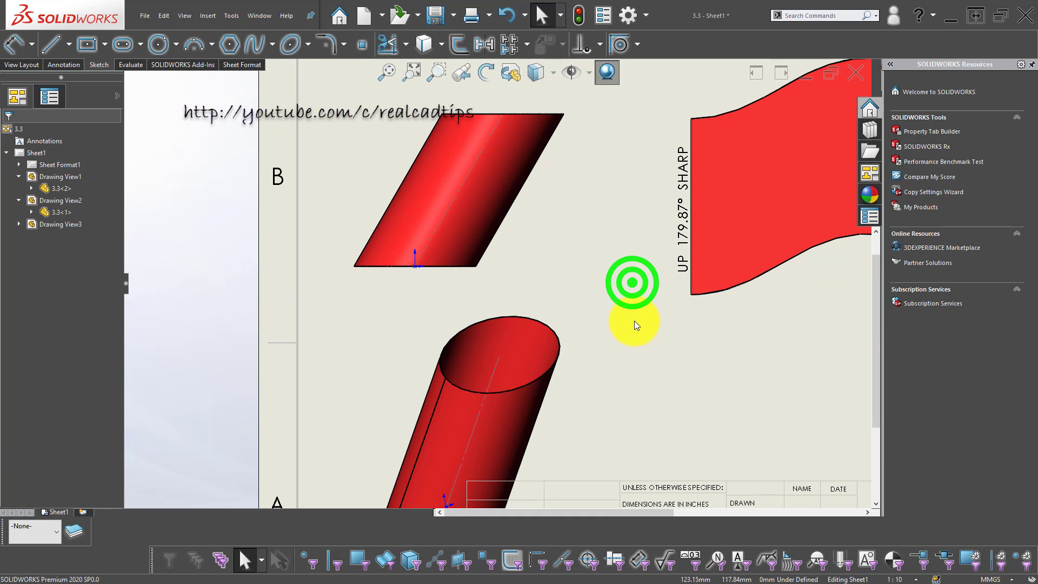
Dimension the slanted tube's bottom edge as Ø400, placed below the tube
key("d")
scroll(438, 262, "down", 5)
scroll(438, 262, "down", 2)
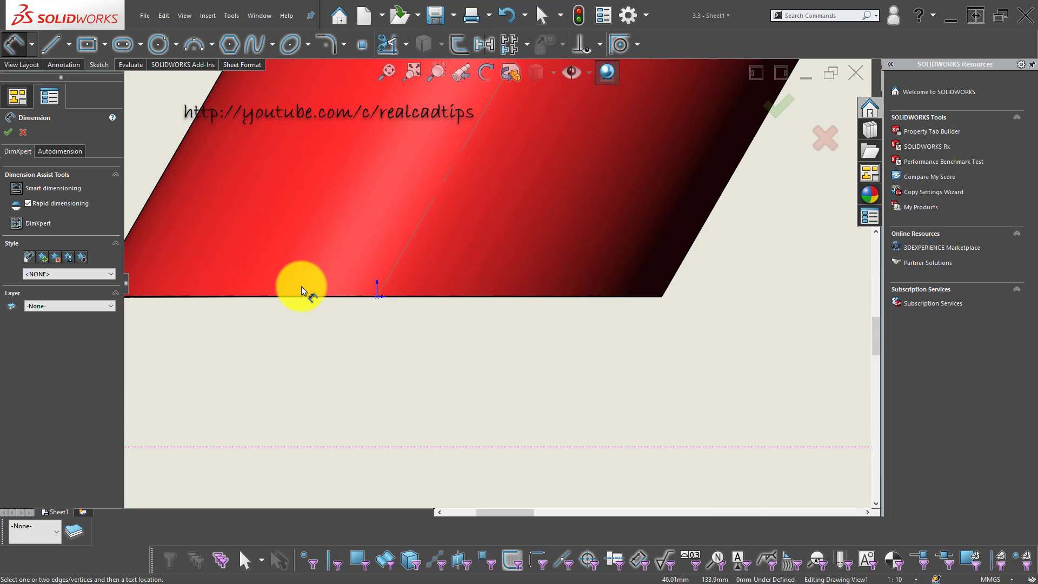
middle_click_drag(302, 285, 460, 246, "ctrl")
left_click(302, 253)
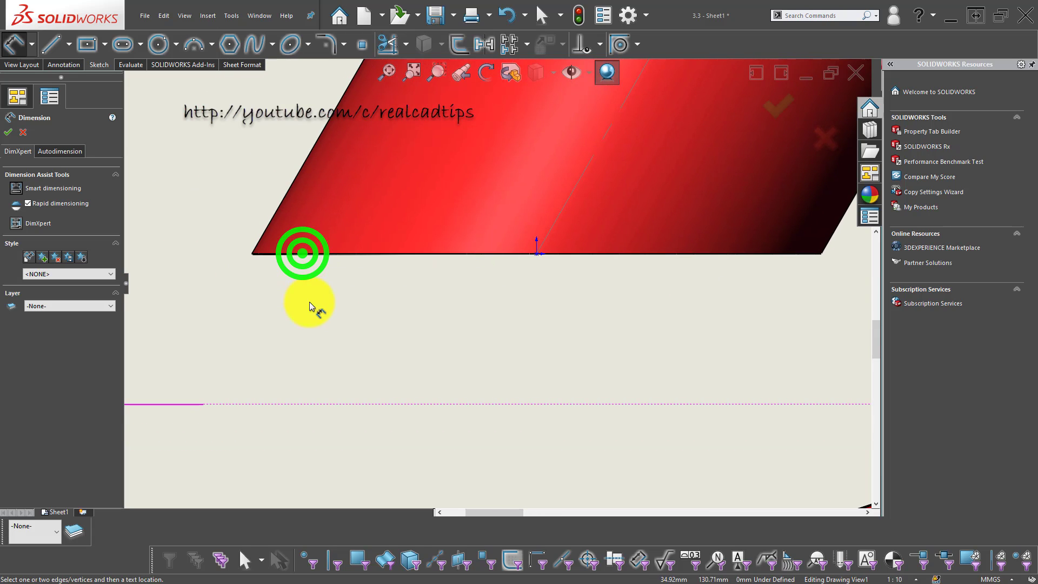
left_click(346, 254)
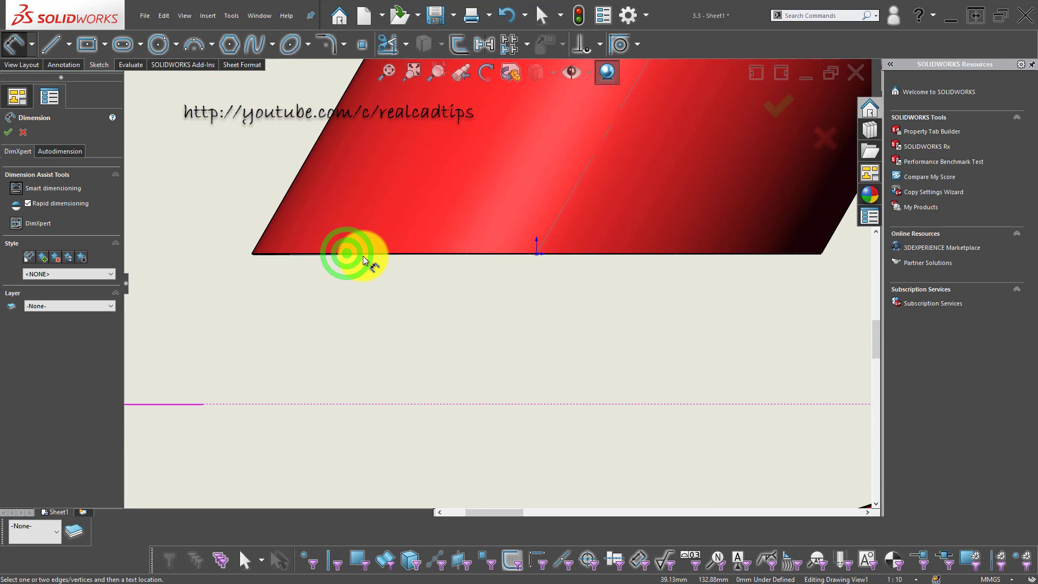
left_click(369, 252)
scroll(471, 354, "up", 2)
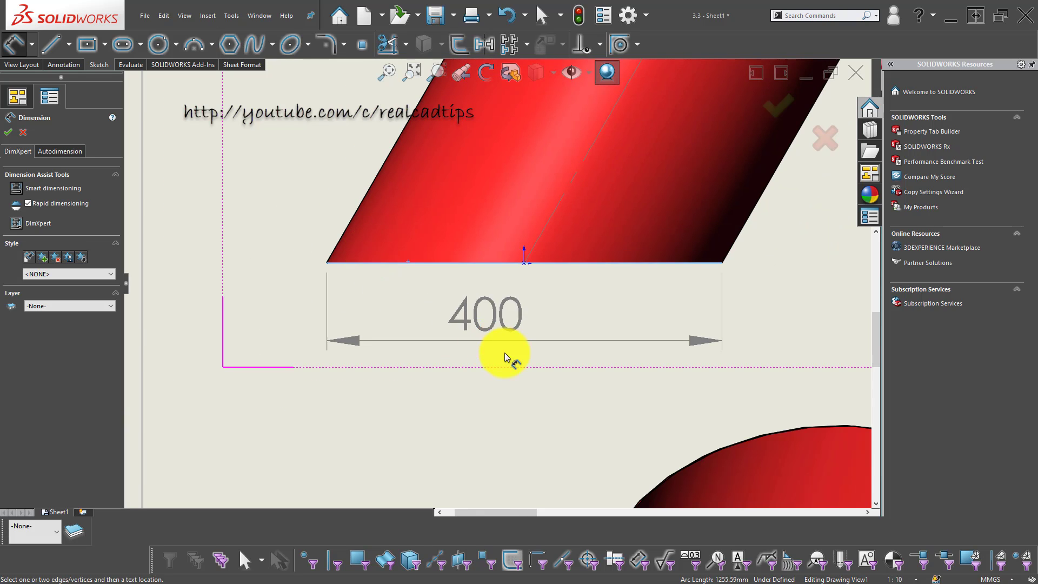
left_click(512, 361)
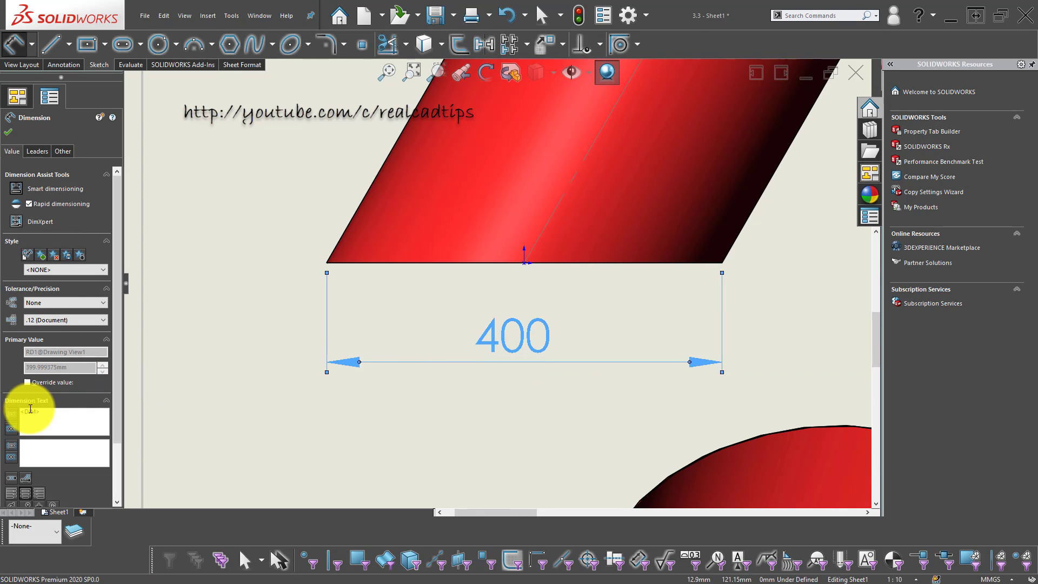
left_click(13, 505)
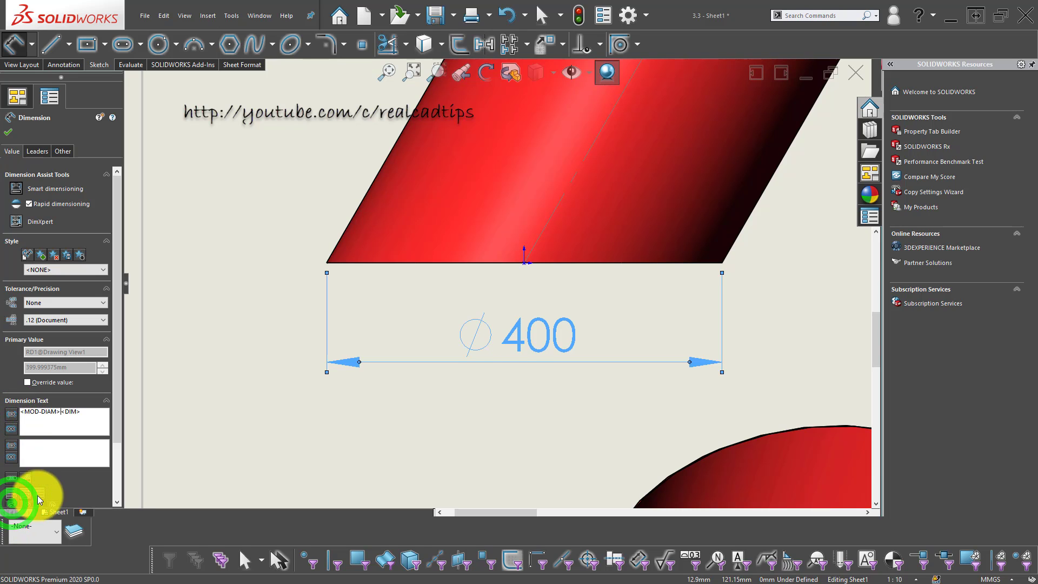
left_click(8, 132)
scroll(463, 326, "up", 3)
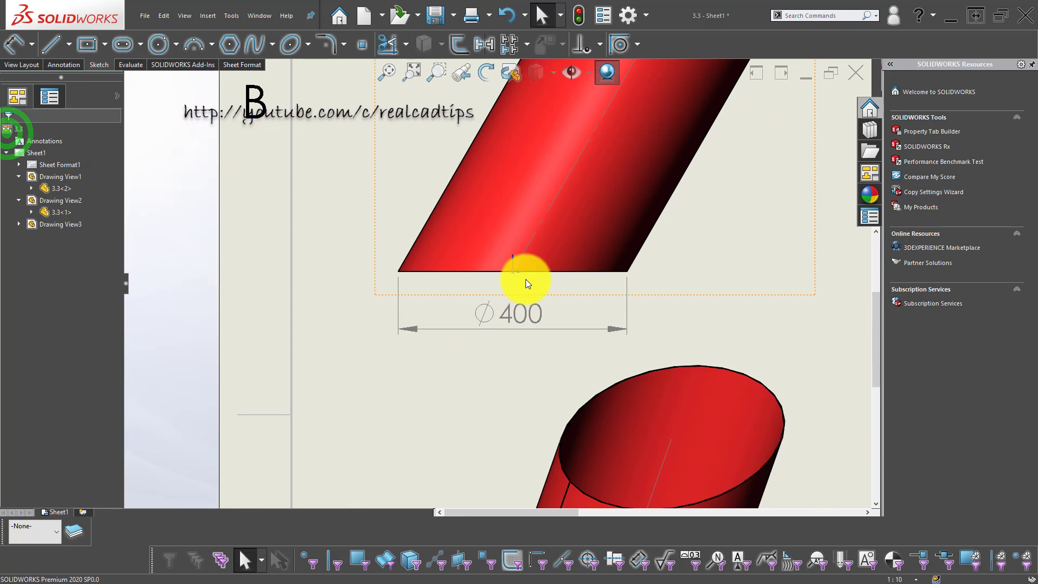
scroll(526, 280, "up", 2)
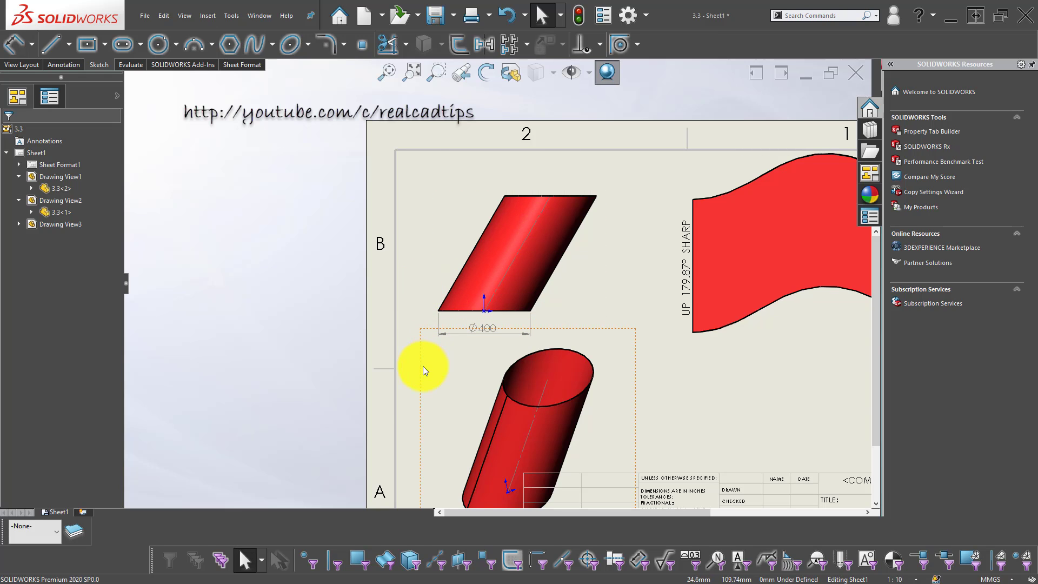
Dimension the slanted tube's centerline as 500 high and 60° to its bottom edge
left_click(13, 43)
scroll(508, 238, "down", 3)
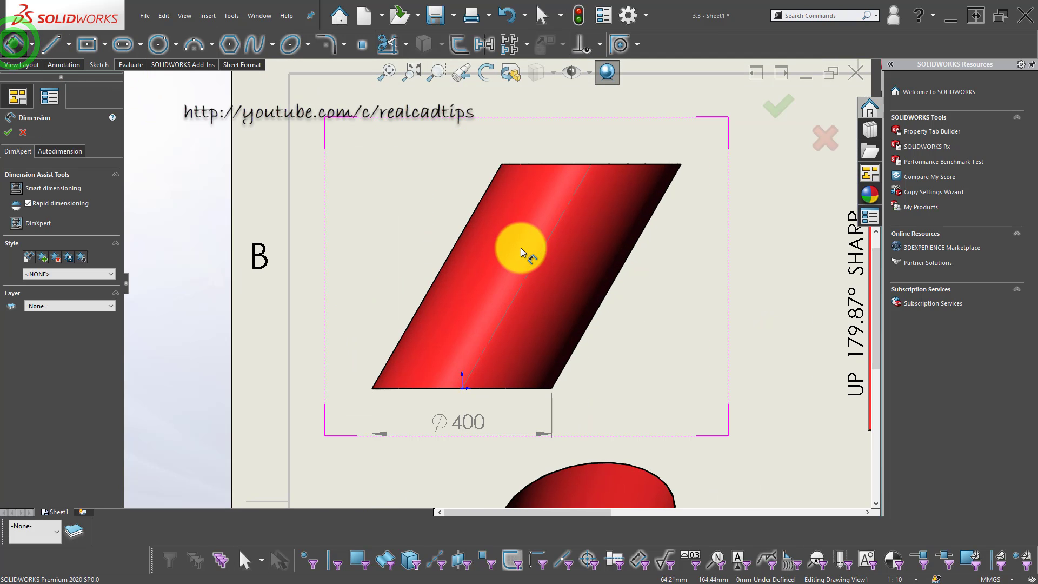
left_click(545, 242)
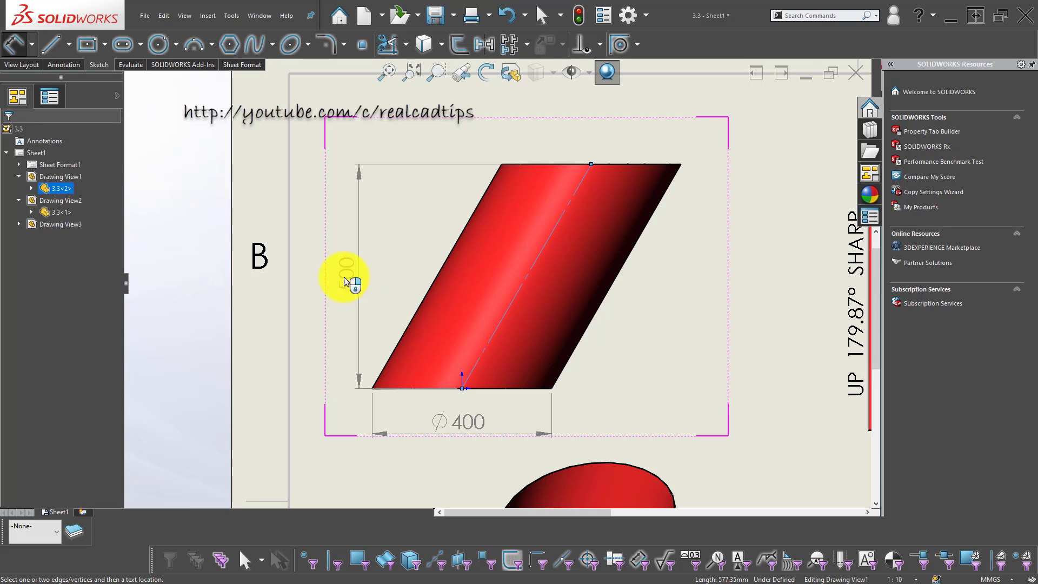
left_click(325, 280)
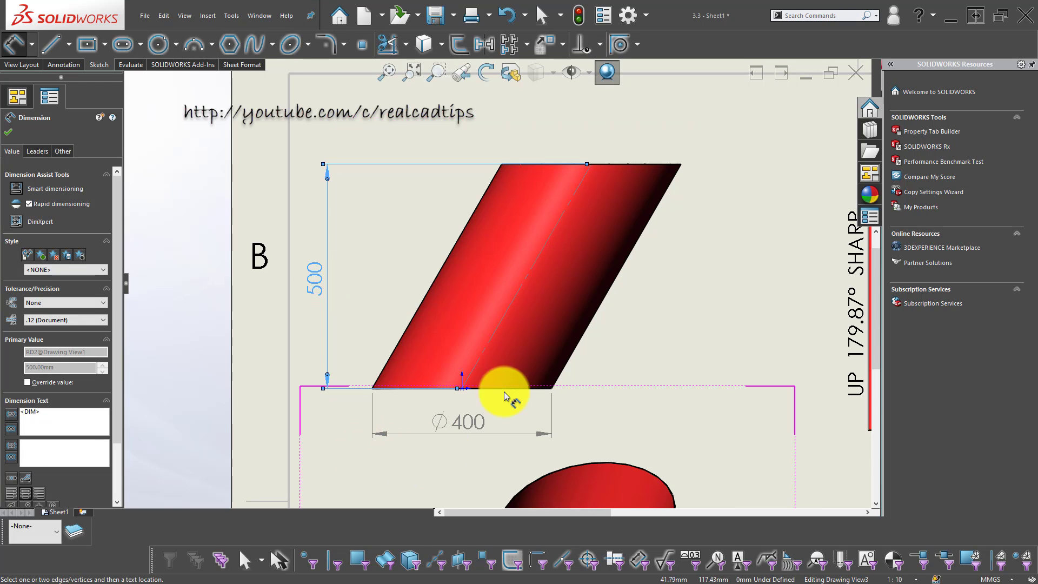
left_click(500, 320)
left_click(510, 388)
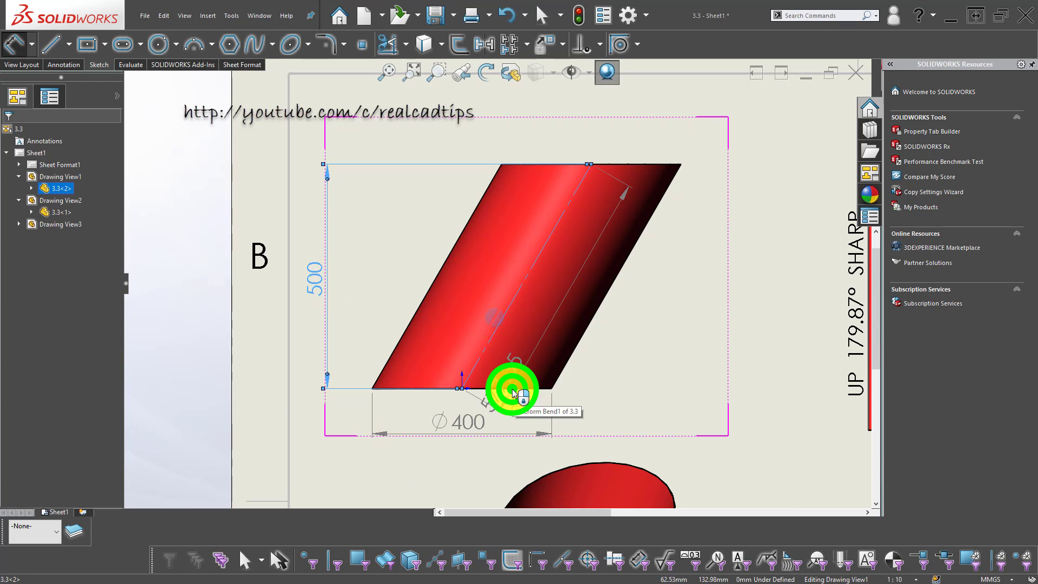
left_click(693, 266)
key("f")
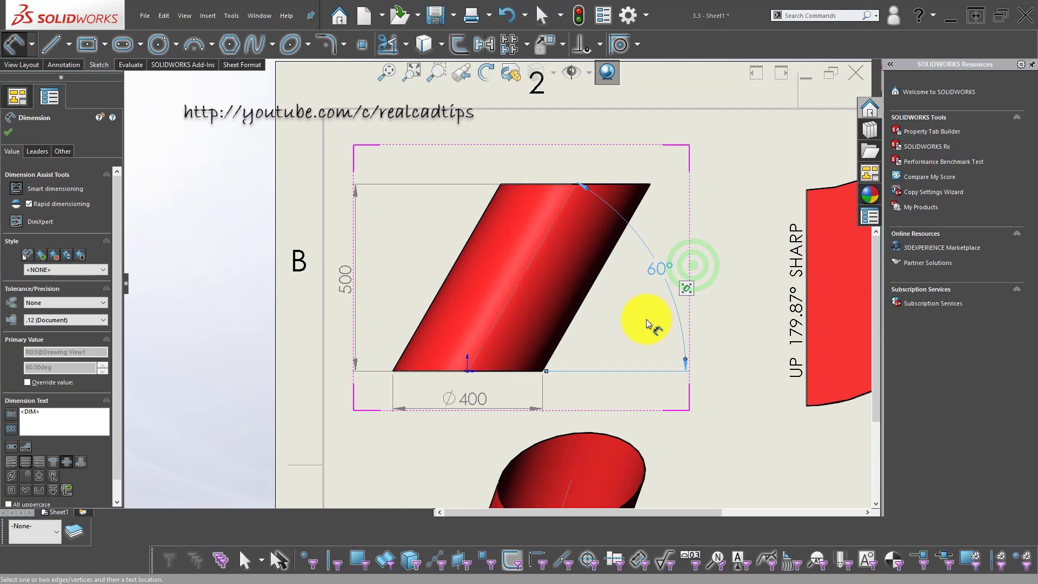
left_click(574, 362)
Reposition the 60° angle dimension and move the Ø400 dimension further below the tube
scroll(494, 243, "down", 3)
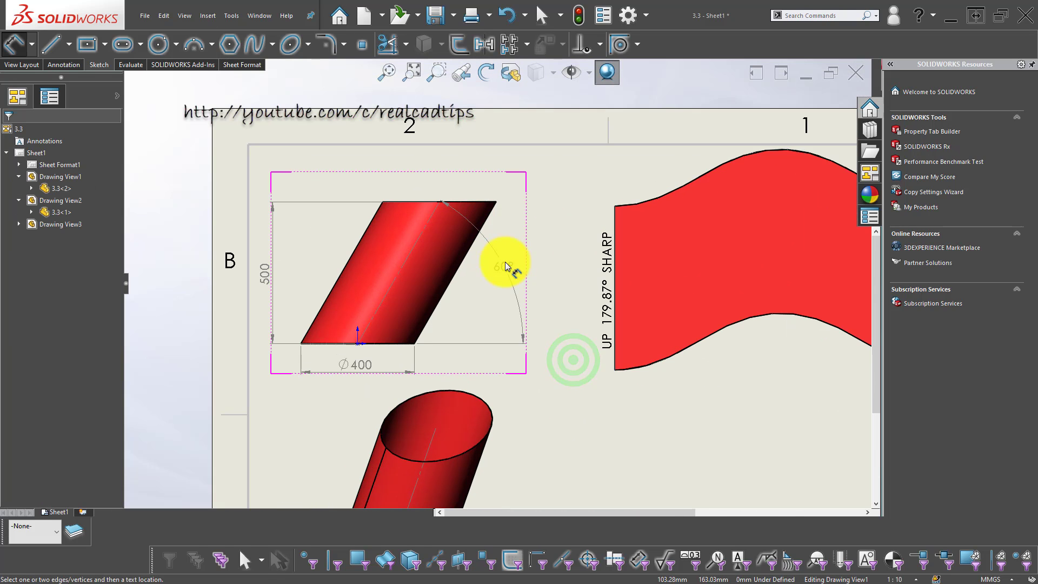
left_click_drag(503, 261, 486, 279)
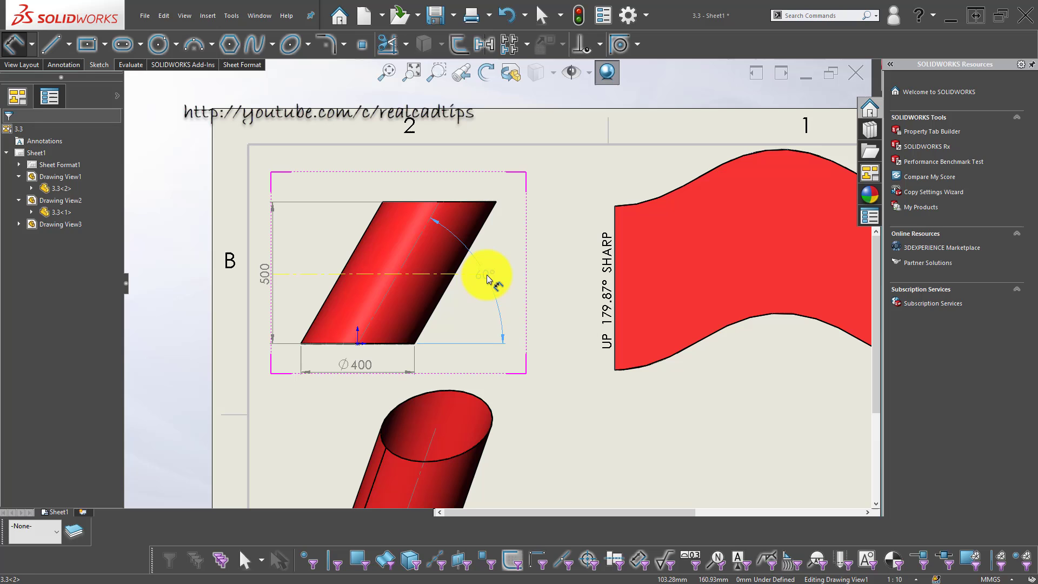
left_click(636, 433)
left_click_drag(357, 366, 358, 381)
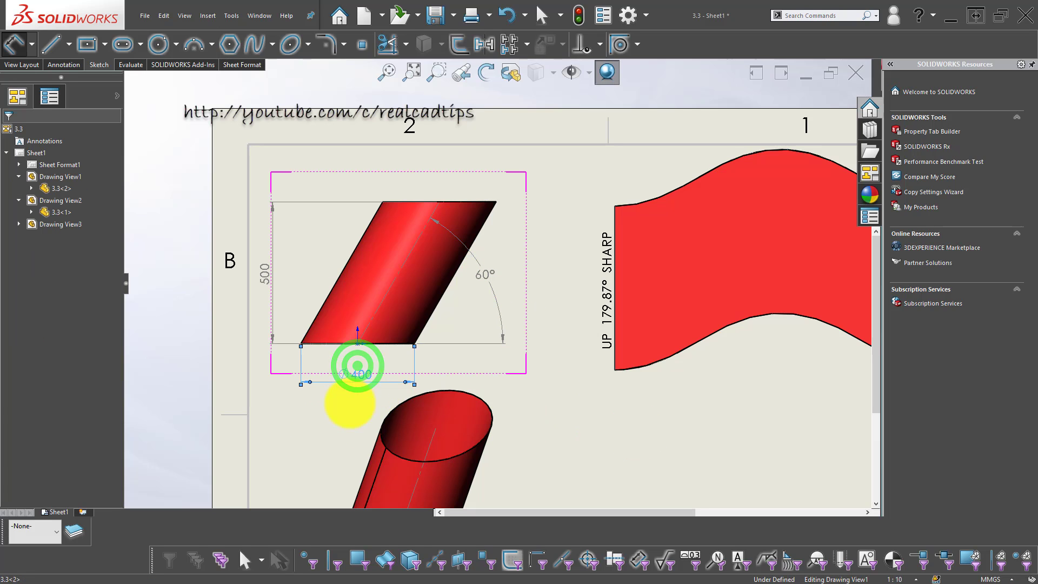
left_click(311, 430)
Stop dimensioning, fit the sheet, and move the flat pattern view slightly lower
key("f")
left_click(569, 354)
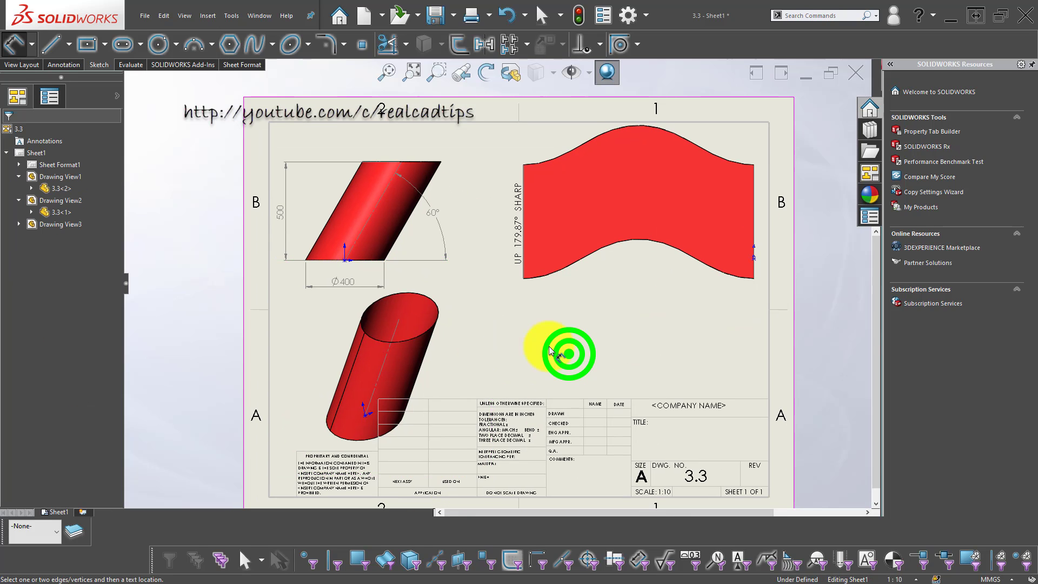
key("Escape")
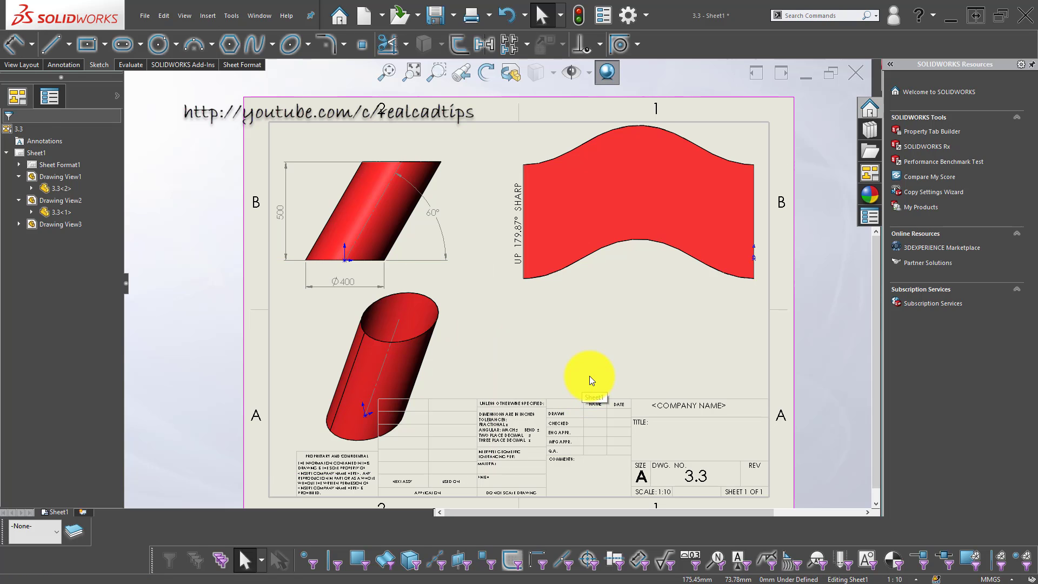
scroll(589, 379, "down", 1)
scroll(536, 339, "down", 2)
scroll(518, 336, "down", 2)
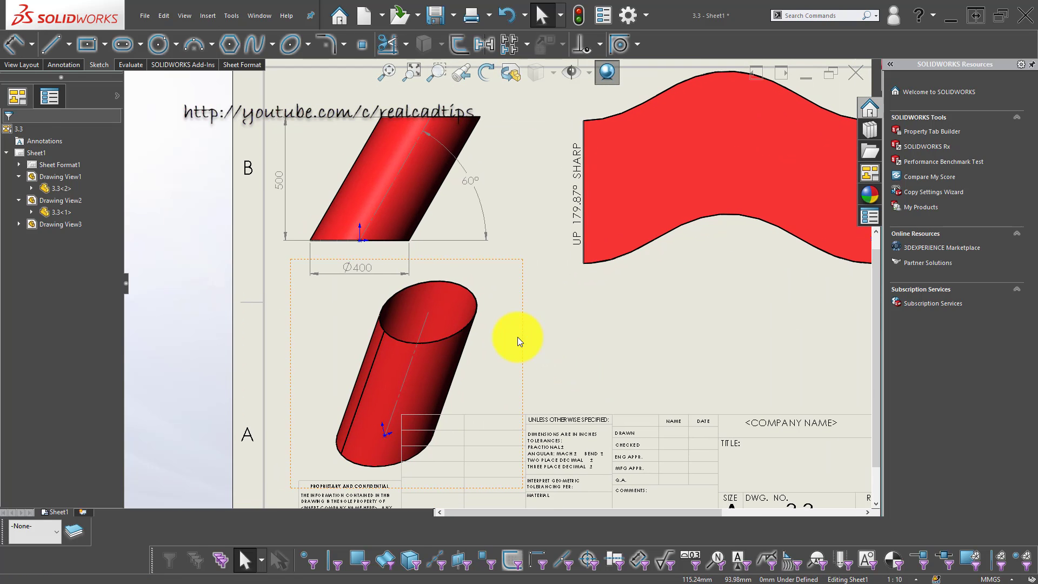
scroll(529, 324, "up", 1)
scroll(530, 327, "up", 1)
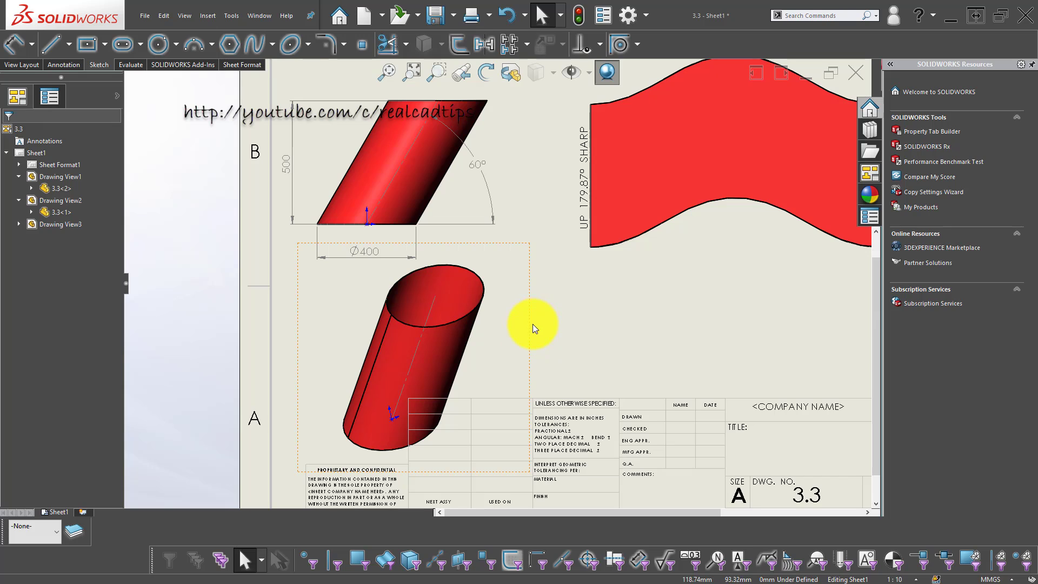
key("f")
scroll(601, 338, "up", 1)
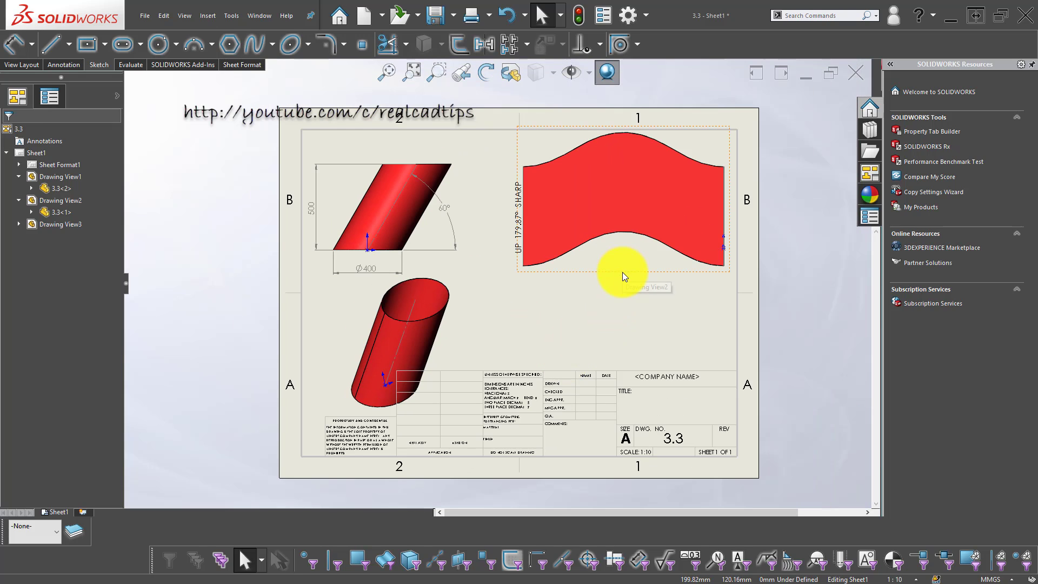
left_click_drag(622, 271, 619, 298)
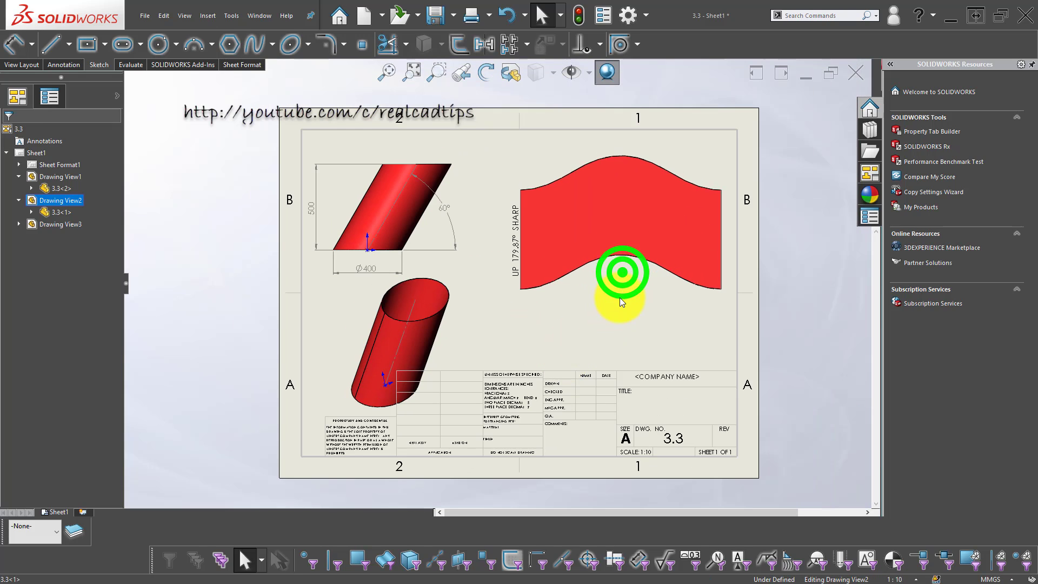
left_click(602, 335)
Move the UP 179.87° SHARP bend note outside the sheet's lower right
scroll(481, 300, "down", 1)
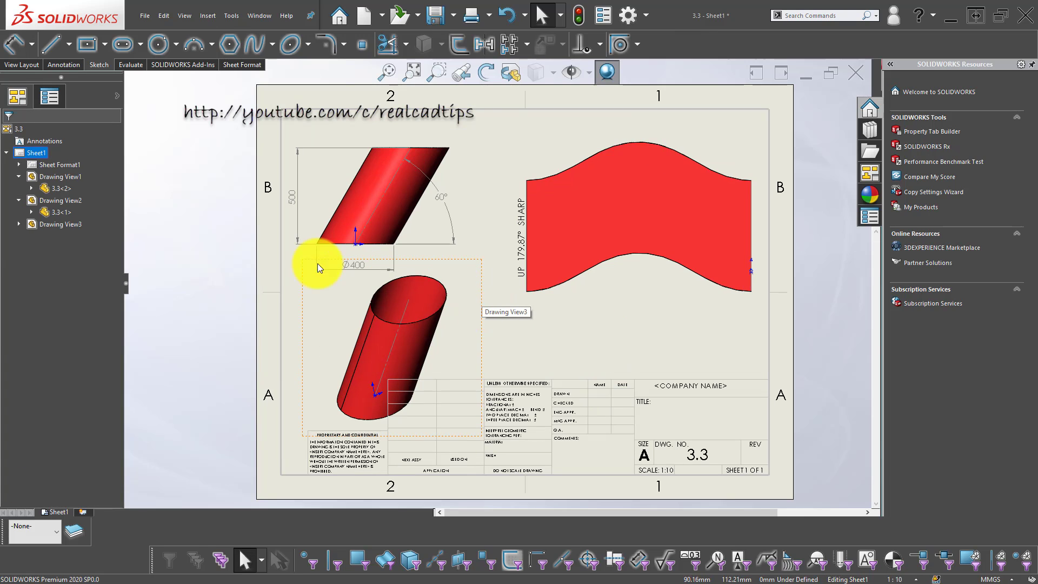
left_click_drag(518, 249, 853, 441)
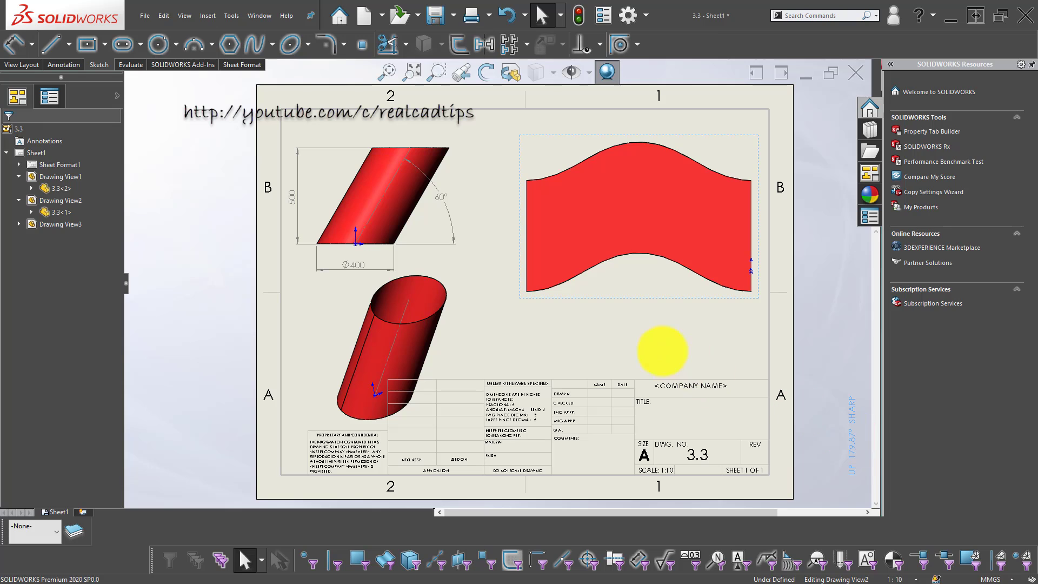
left_click(696, 339)
scroll(658, 343, "up", 2)
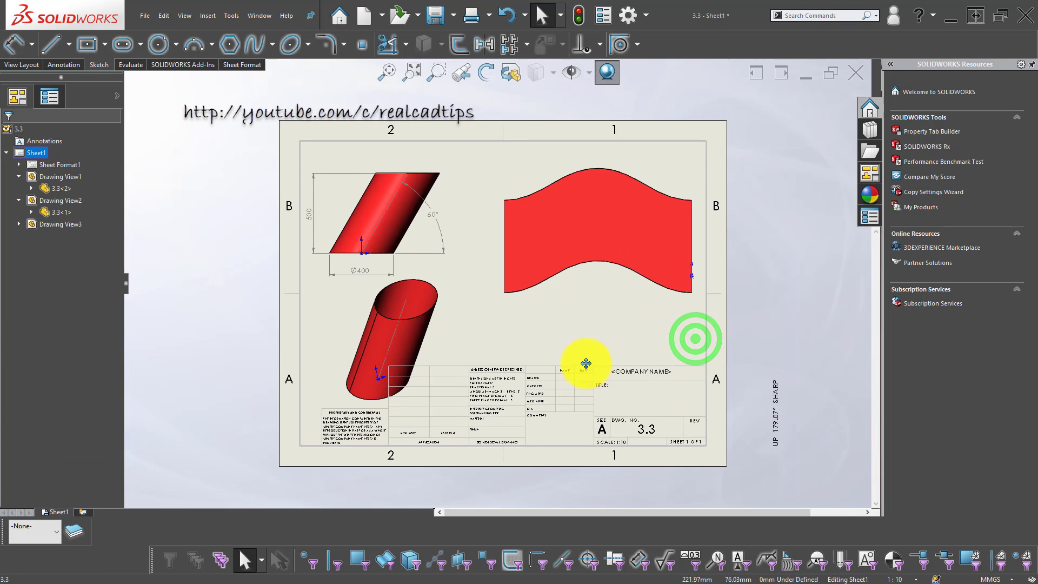
Add a 1169.81 width dimension above and a 577.35 left-edge height dimension to the flat pattern
key("d")
scroll(438, 249, "down", 2)
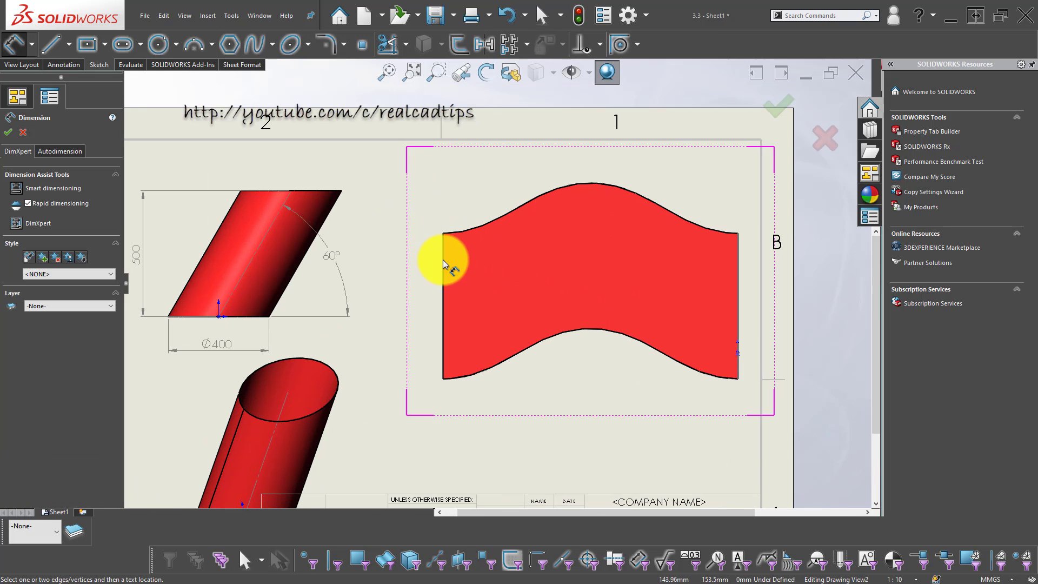
left_click(442, 249)
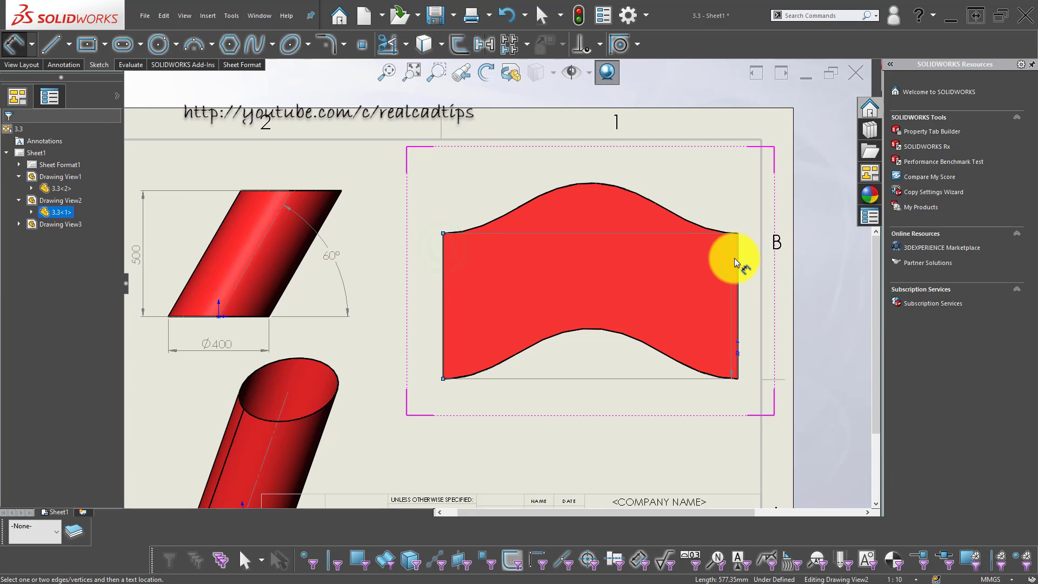
left_click(595, 164)
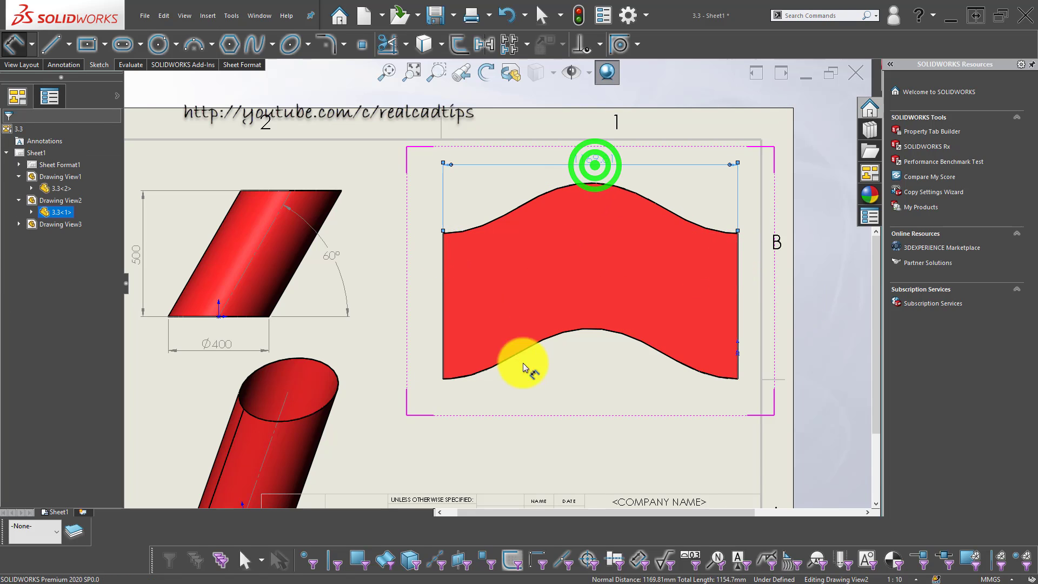
left_click(444, 268)
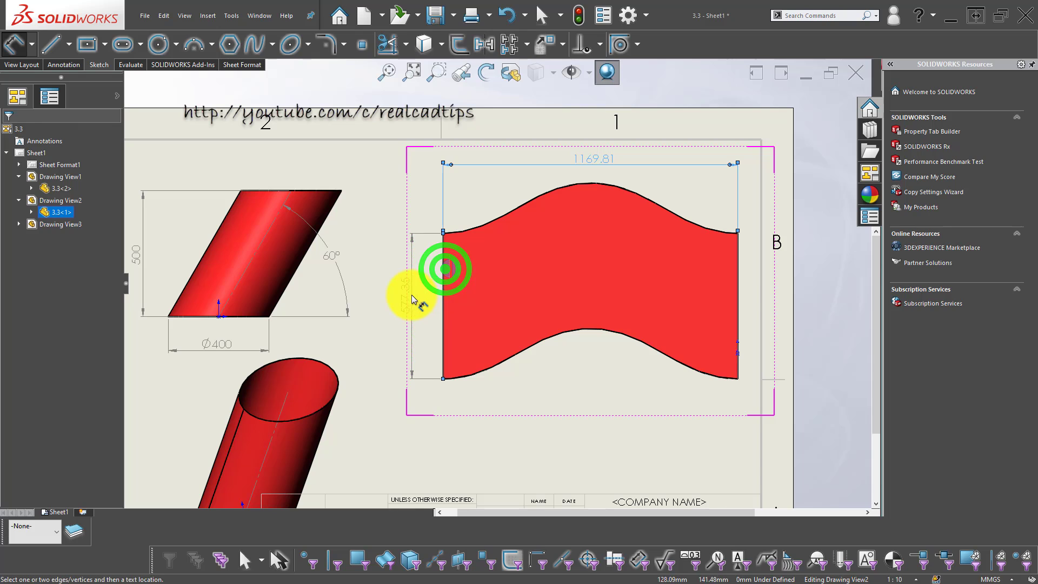
left_click(411, 294)
left_click(457, 432)
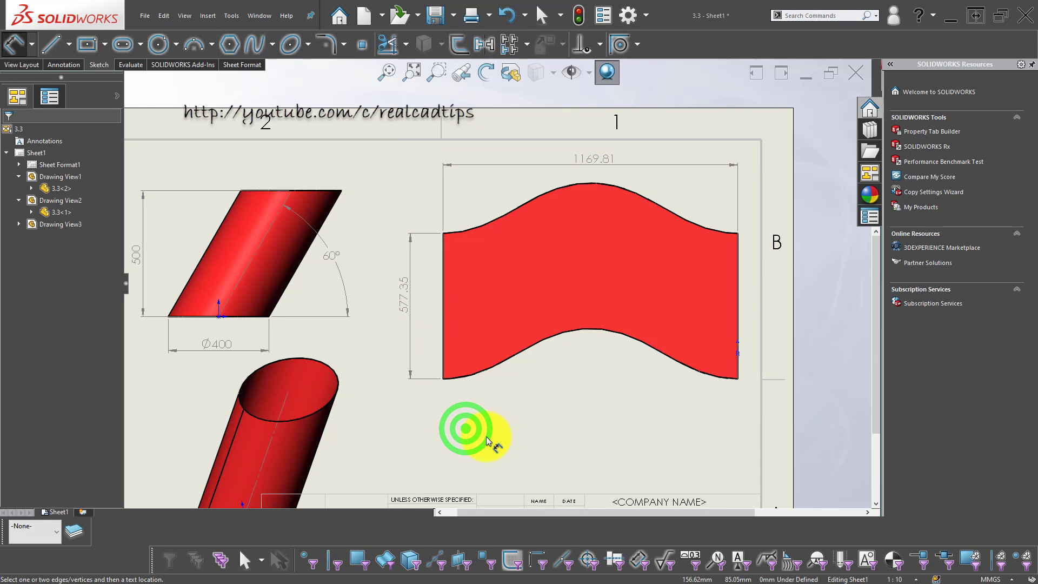
key("f")
key("Escape")
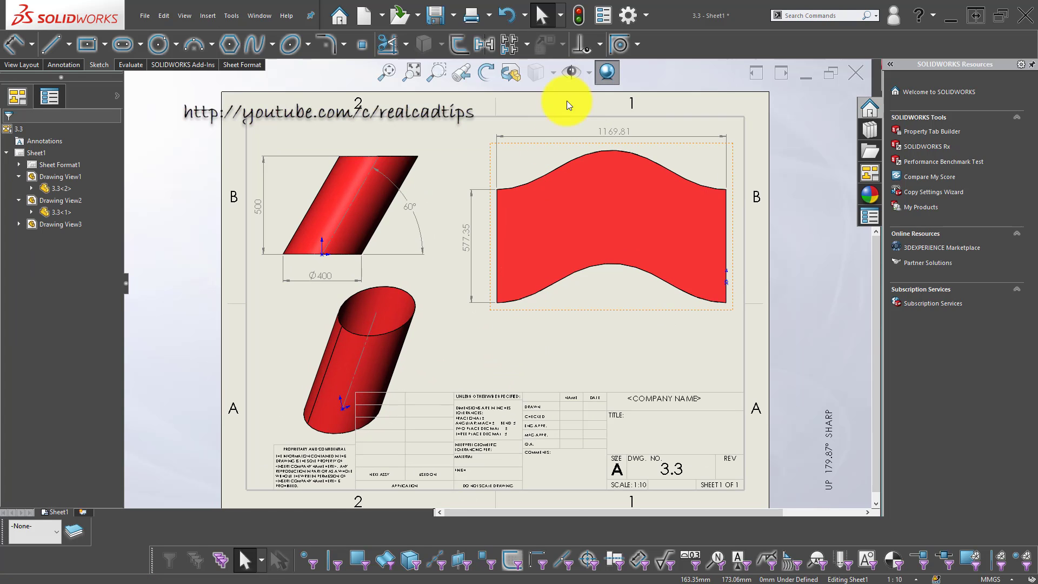
Turn off View Origins under Hide/Show Items so no origin arrows show in the views
left_click(589, 71)
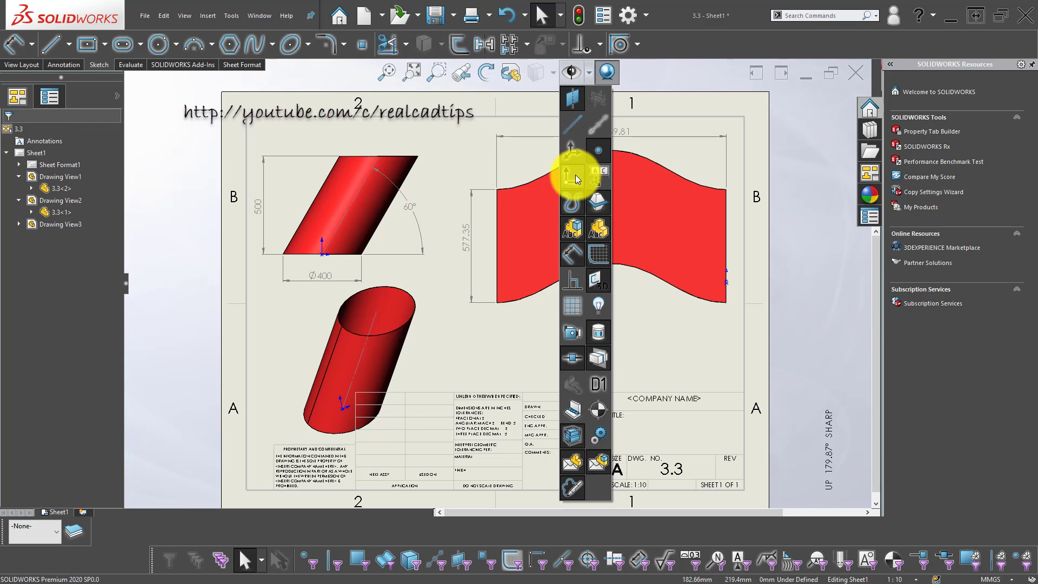
left_click(575, 174)
left_click(479, 363)
middle_click_drag(536, 354, 535, 364)
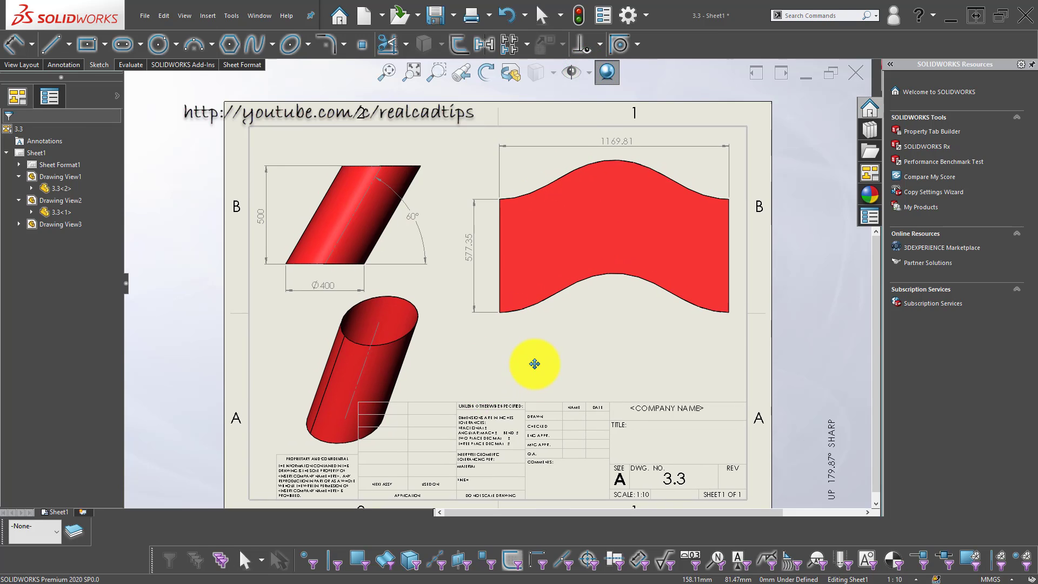
scroll(534, 364, "down", 1)
scroll(536, 369, "down", 1)
scroll(536, 374, "down", 1)
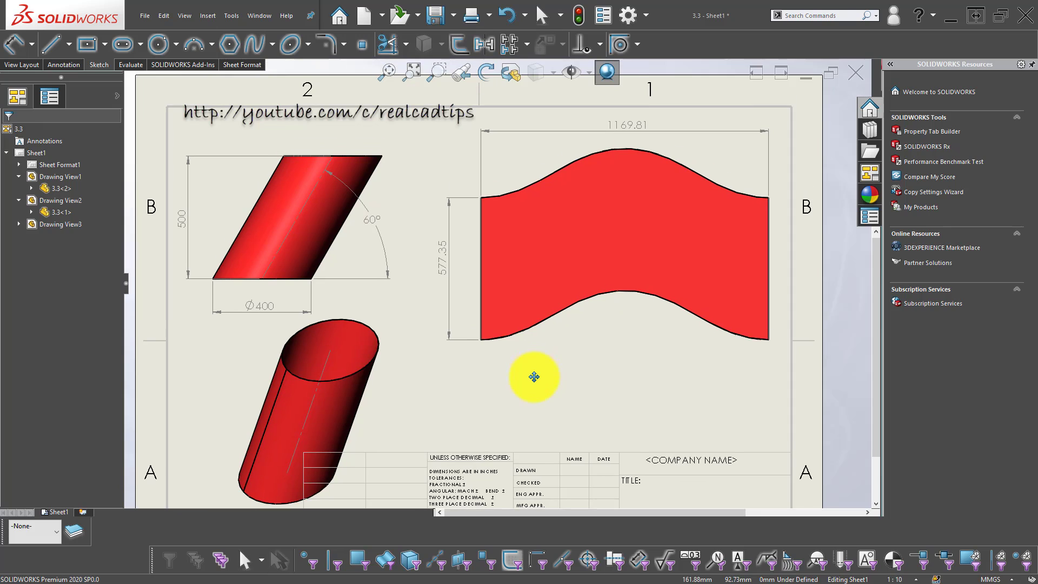